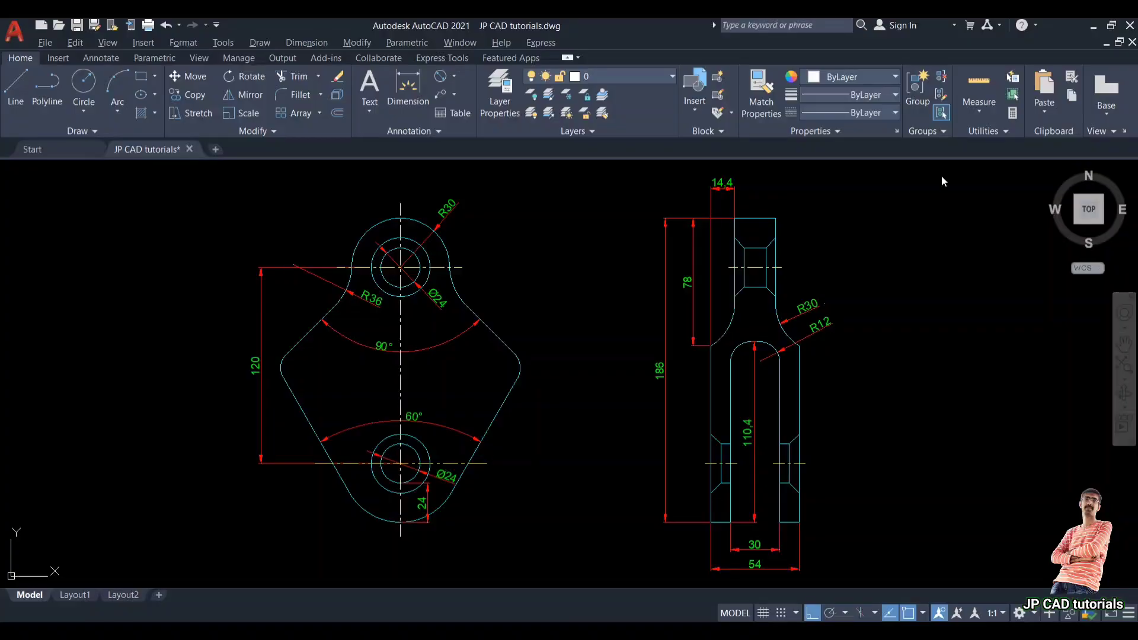
Step: Draw a small circle with the diameter option at a new centre point to the right of the reference views
middle_drag(1003, 352, 781, 357)
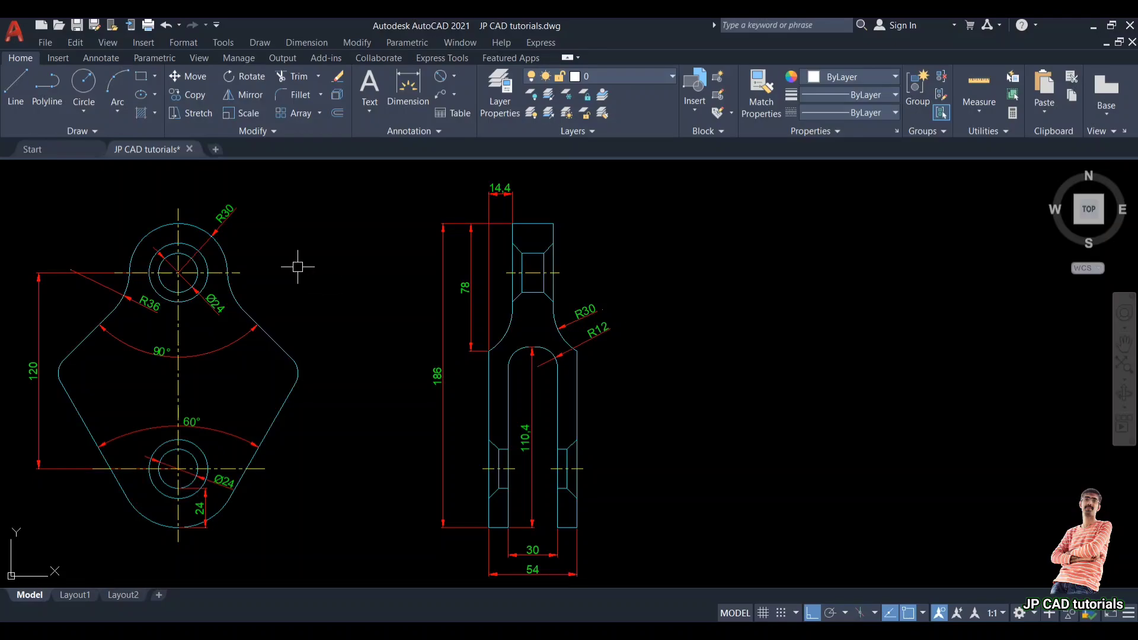
text(c)
key(Return)
click(865, 271)
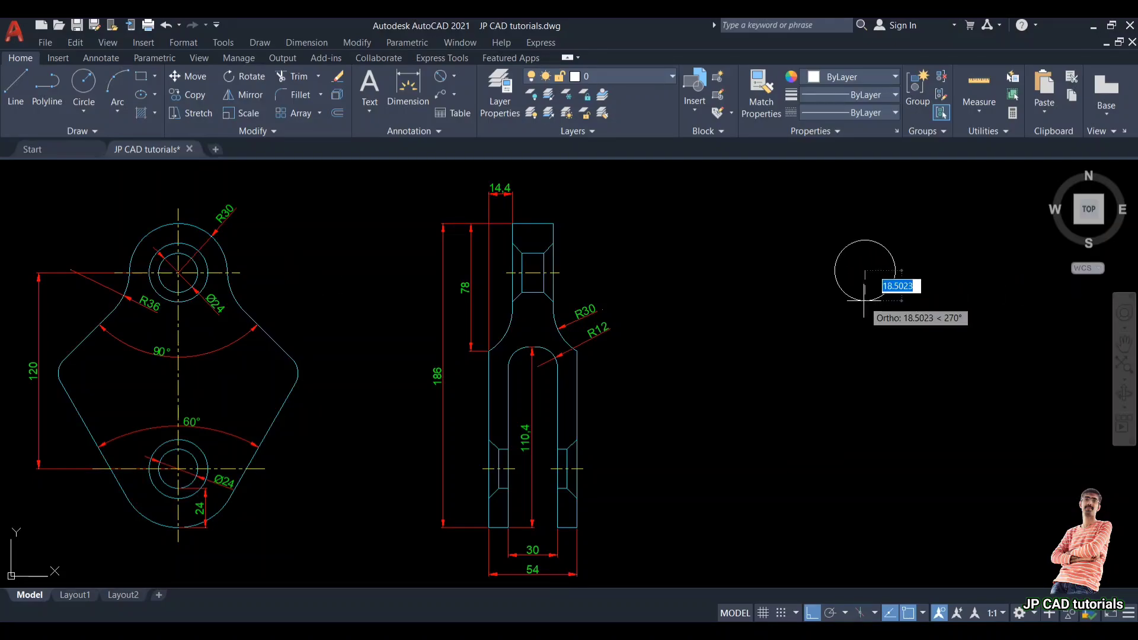
text(d)
key(Return)
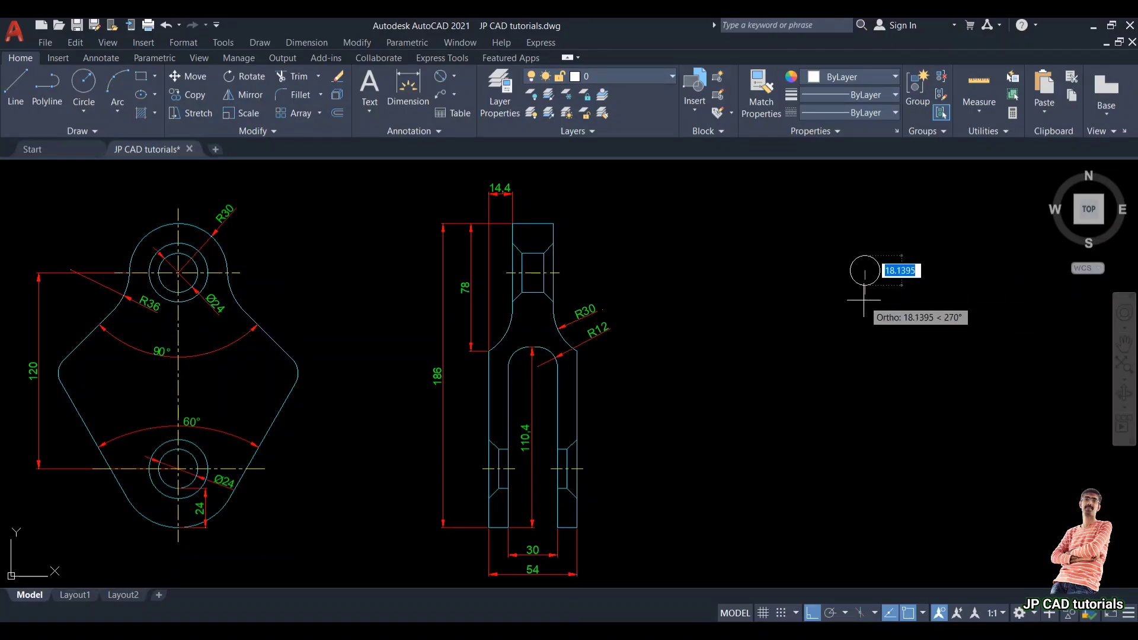
key(Return)
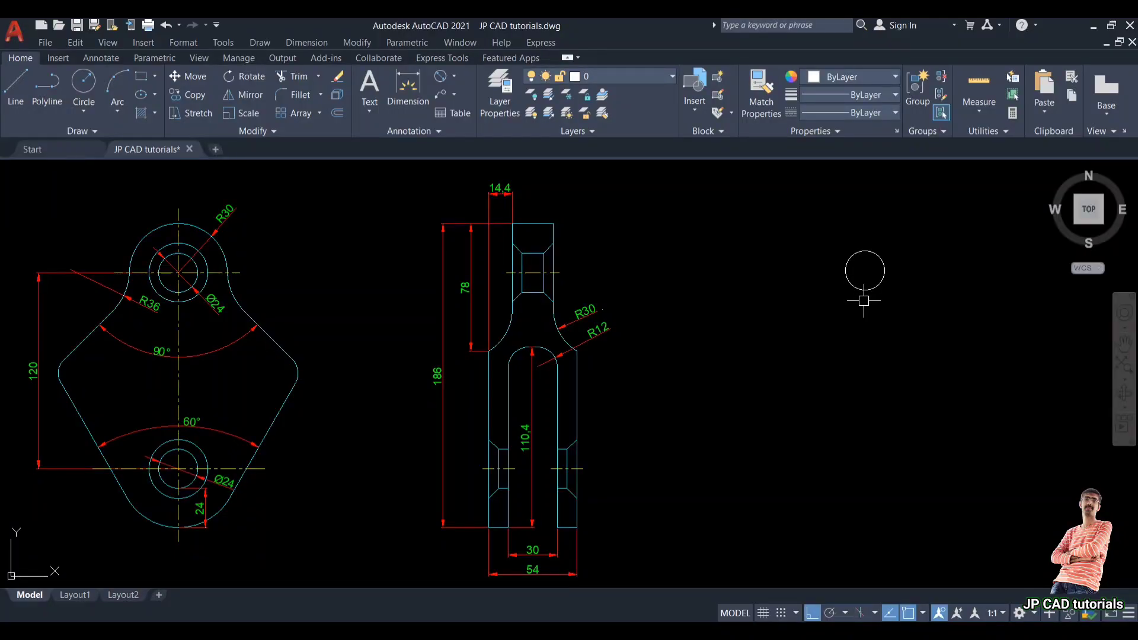
Step: Draw a concentric circle of radius 30 around the same centre
key(Return)
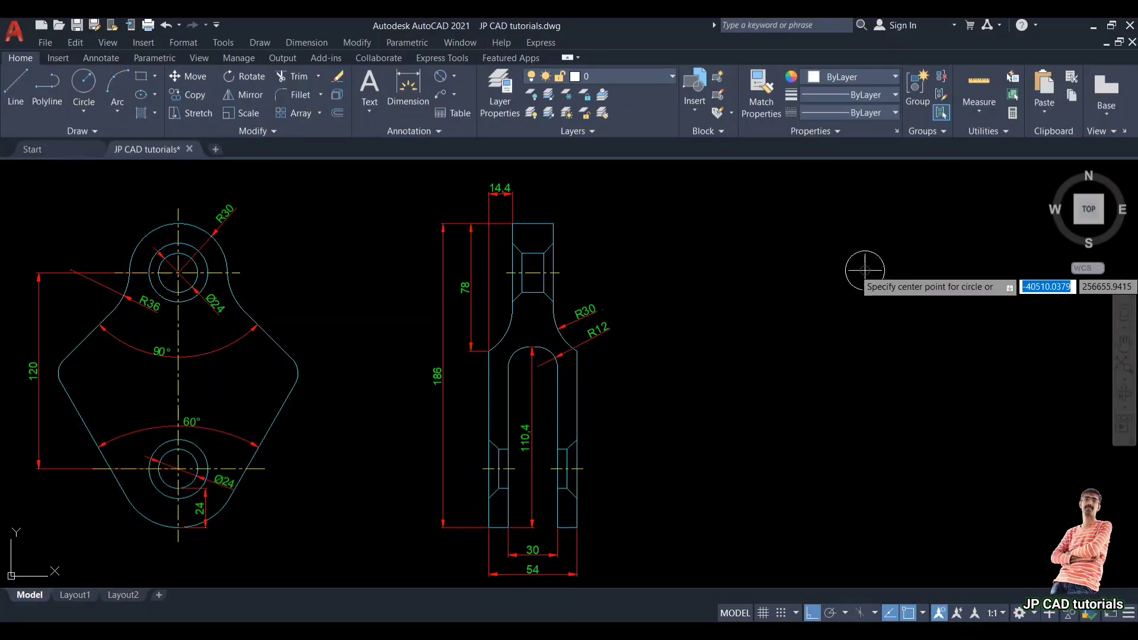
click(865, 271)
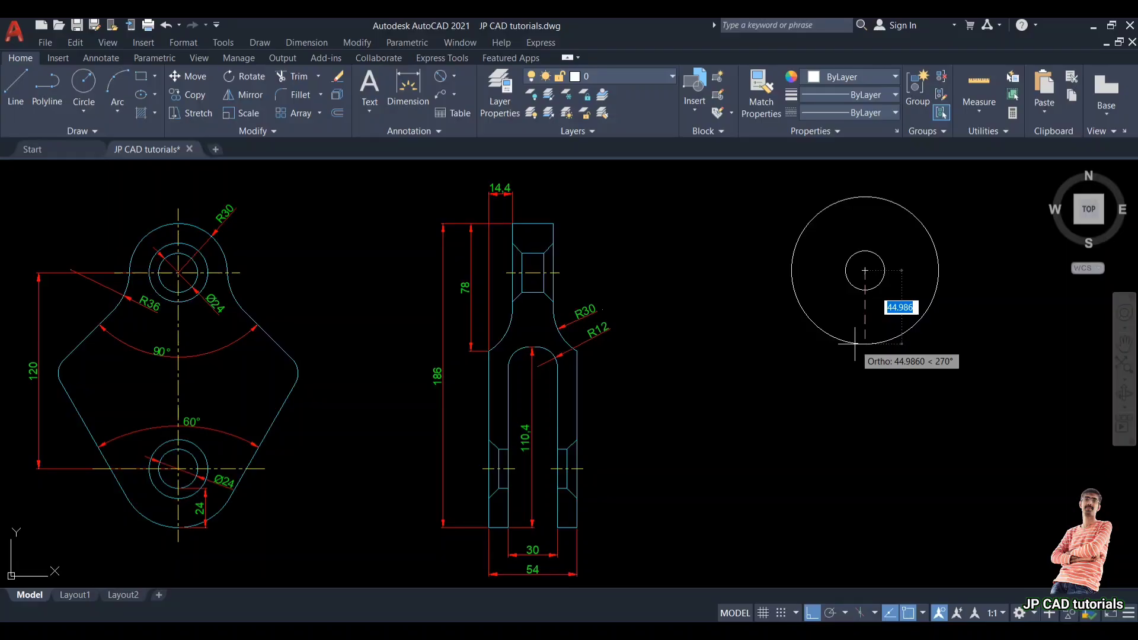
text(30)
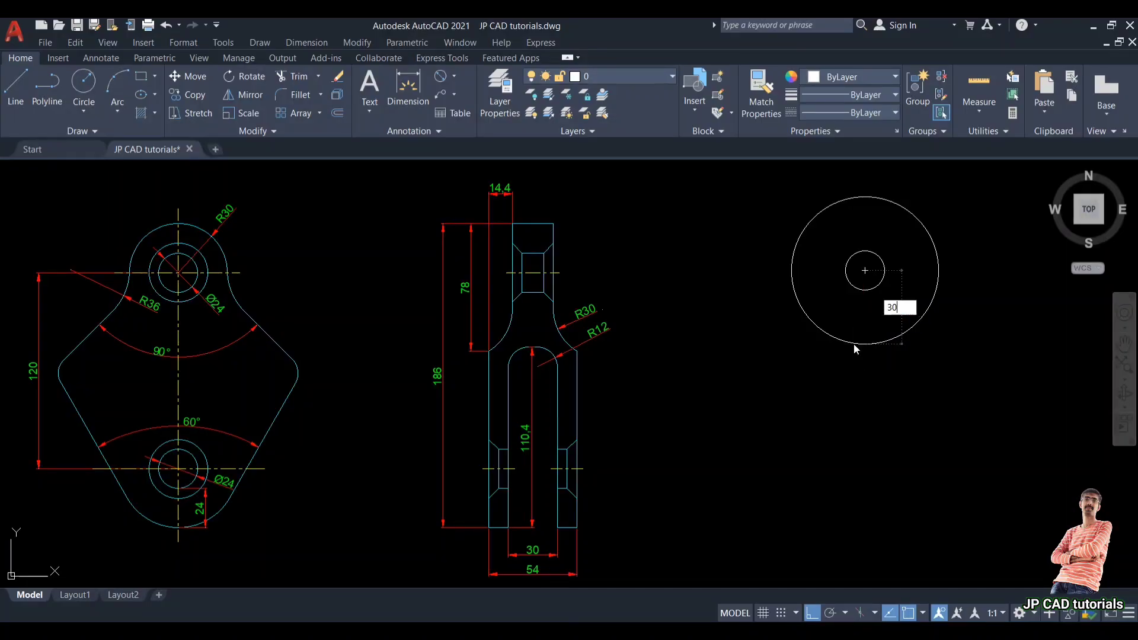
key(Return)
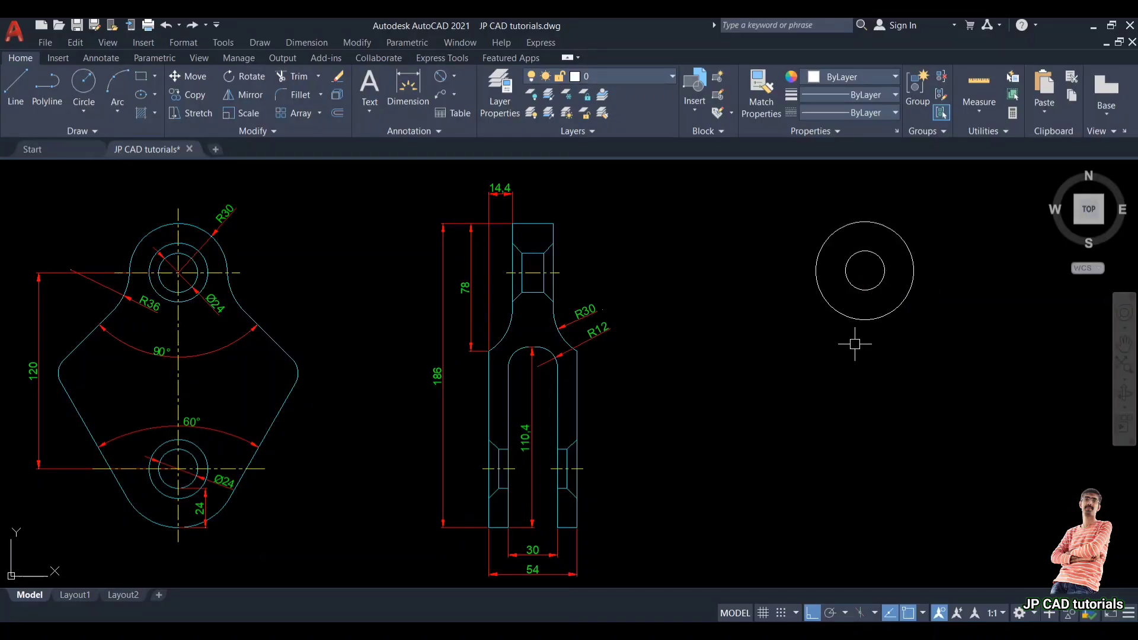
Step: Draw a horizontal centre line across the outer circle from one quadrant to the other
text(l)
key(Return)
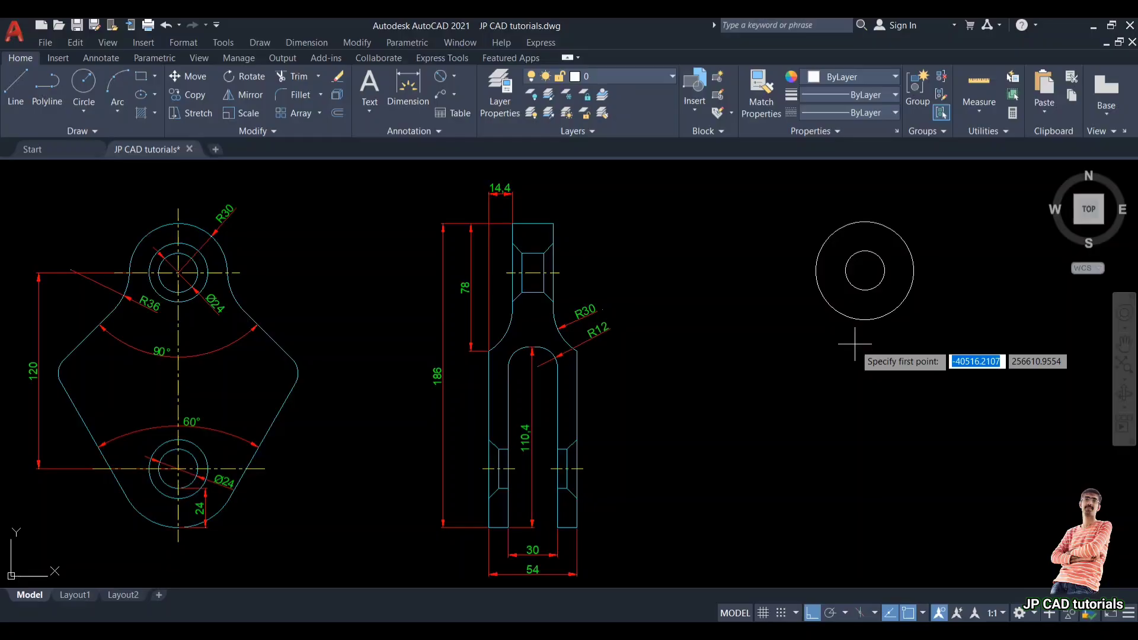
click(817, 271)
click(914, 271)
key(Return)
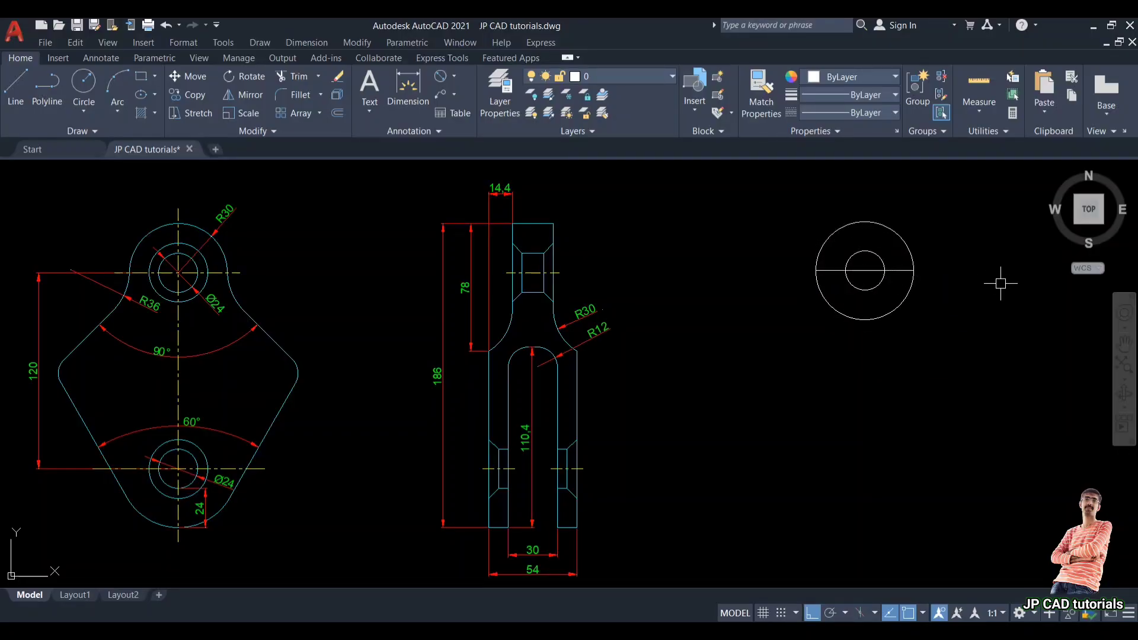
Step: Offset the horizontal line 120 downward
text(o)
key(Return)
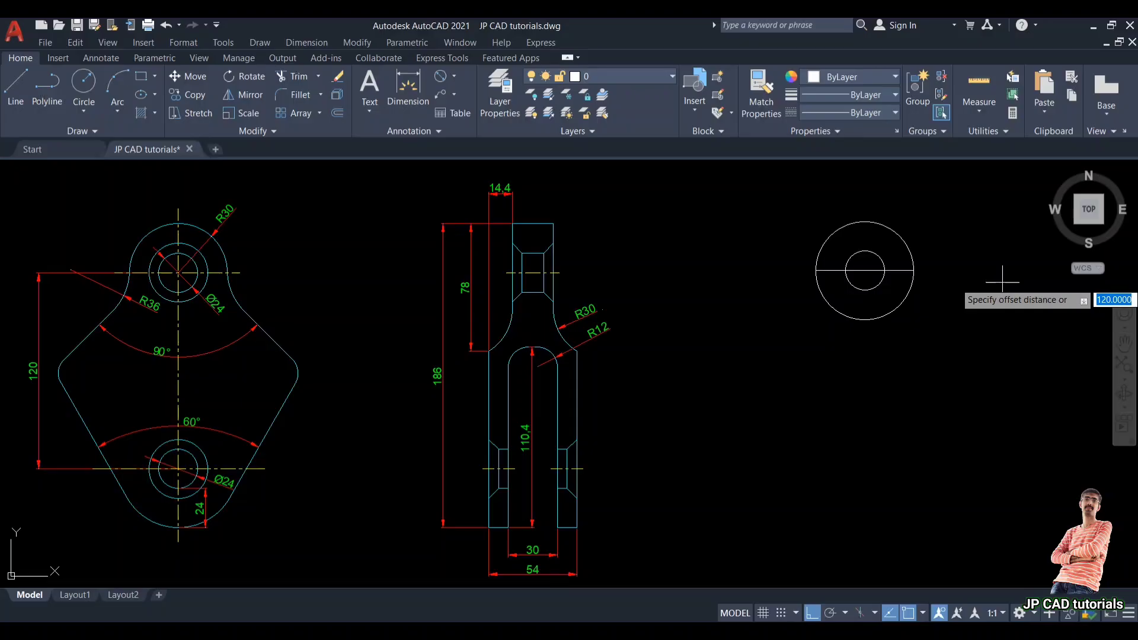
key(Return)
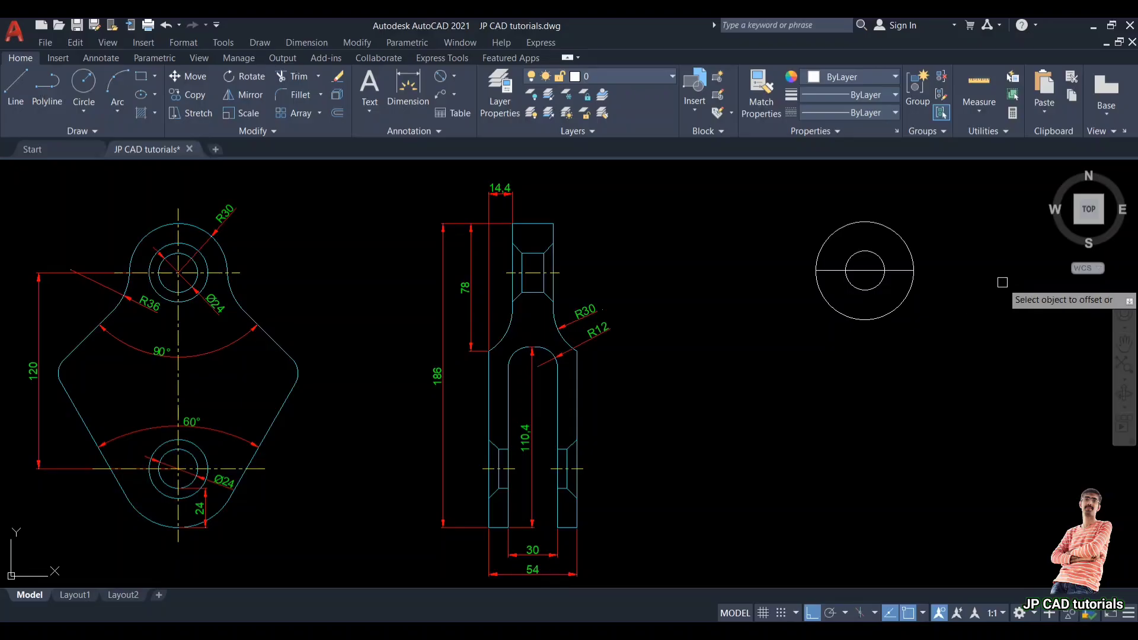
click(871, 270)
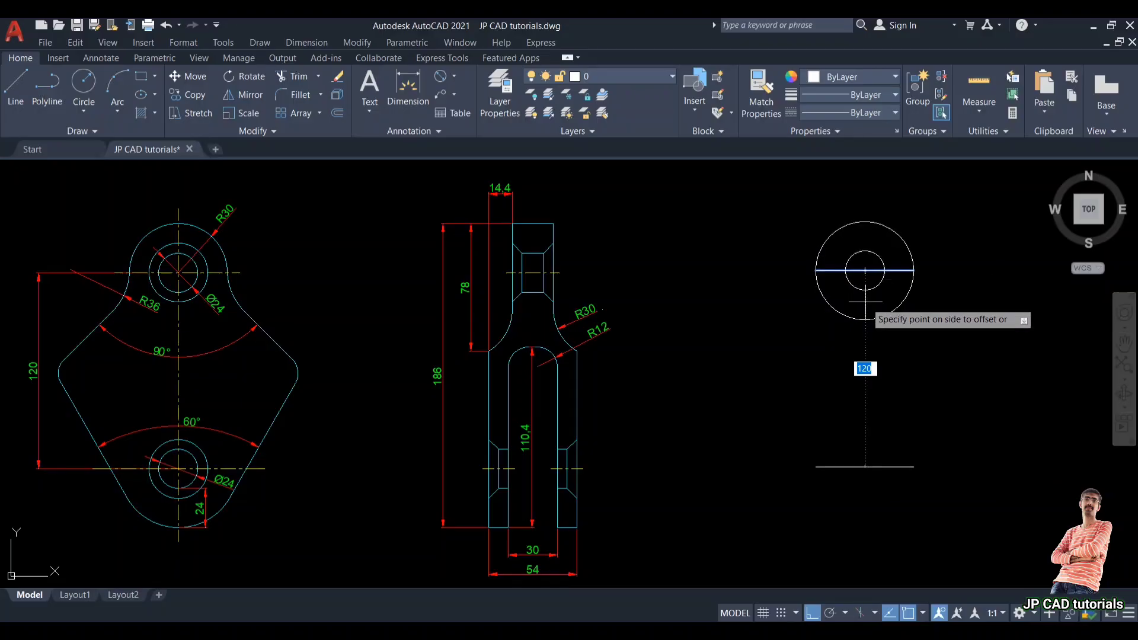
click(866, 370)
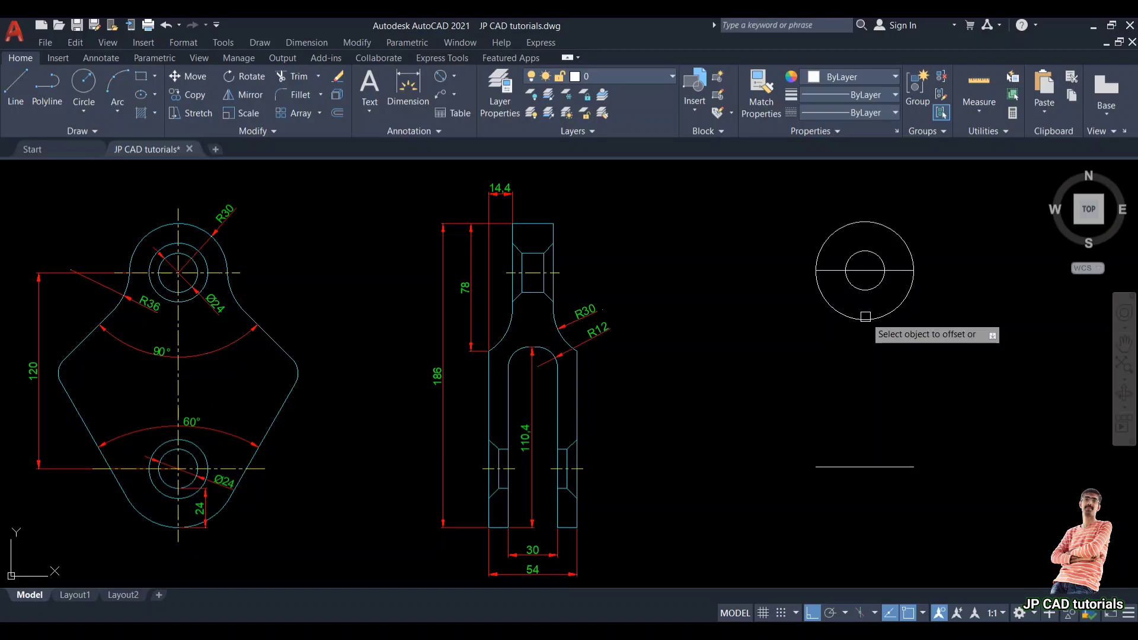
Step: Draw a 24 diameter circle centred at the midpoint of the offset line
text(c)
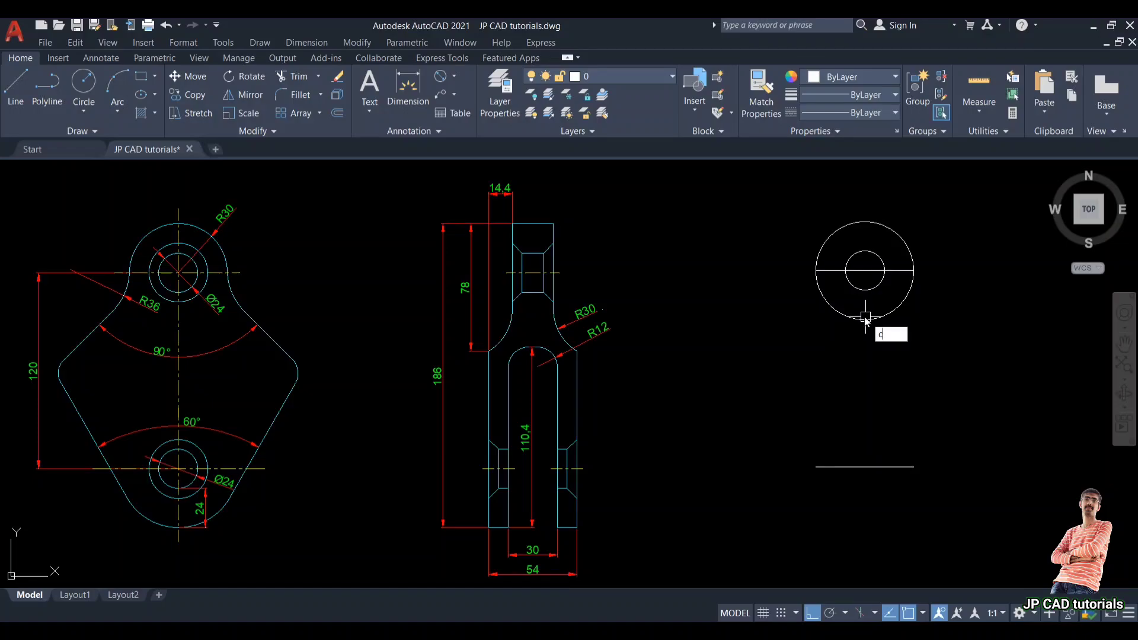
key(Return)
click(865, 466)
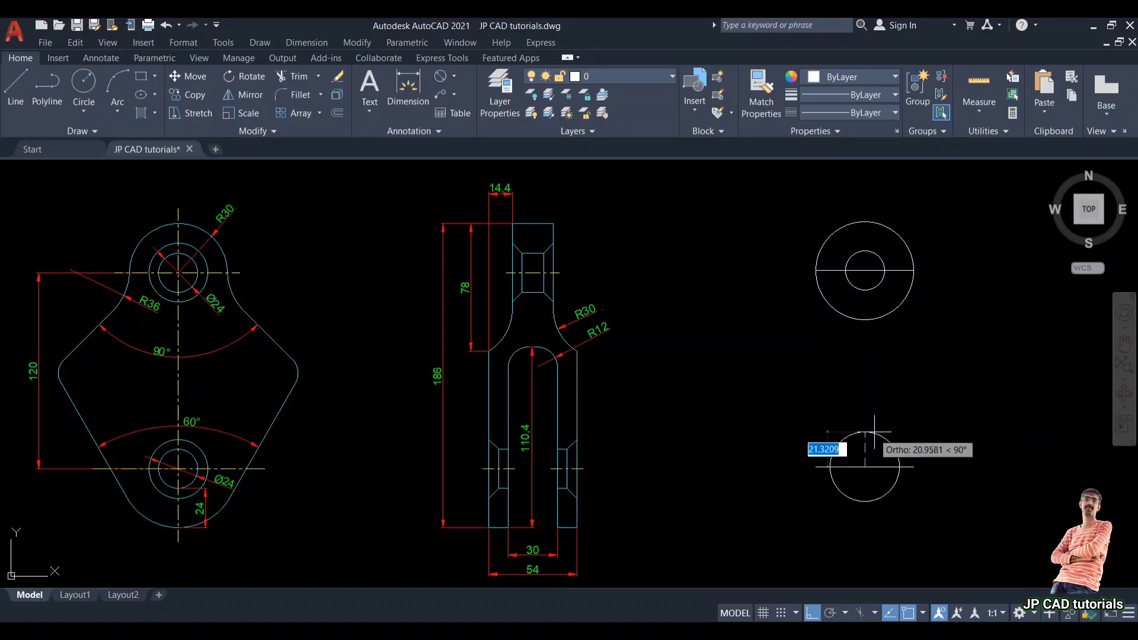
text(24)
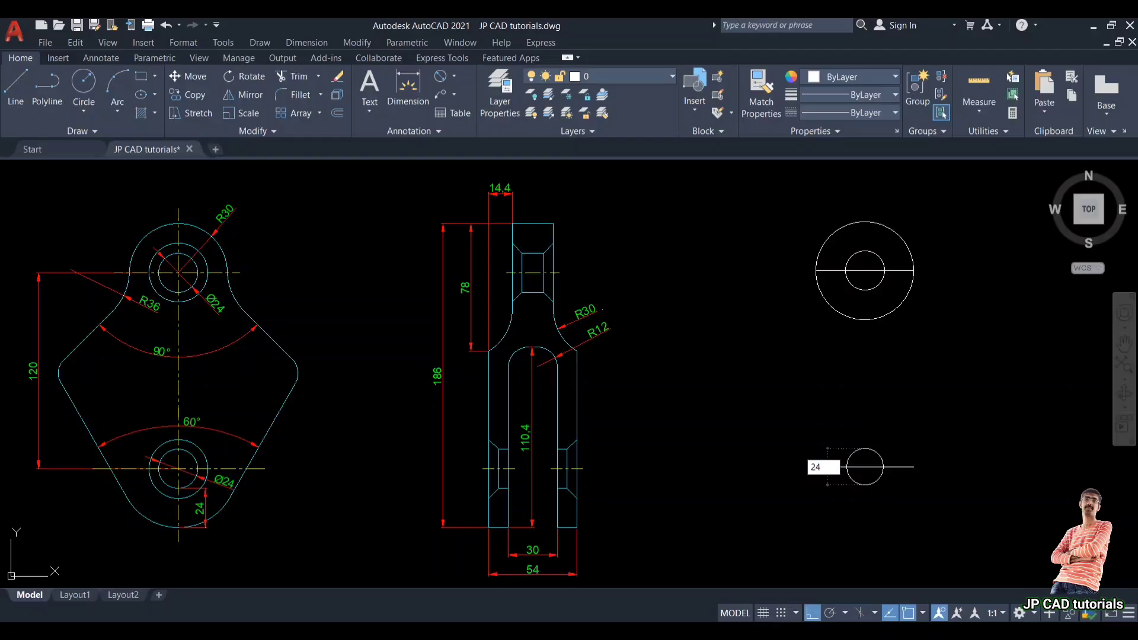
key(Return)
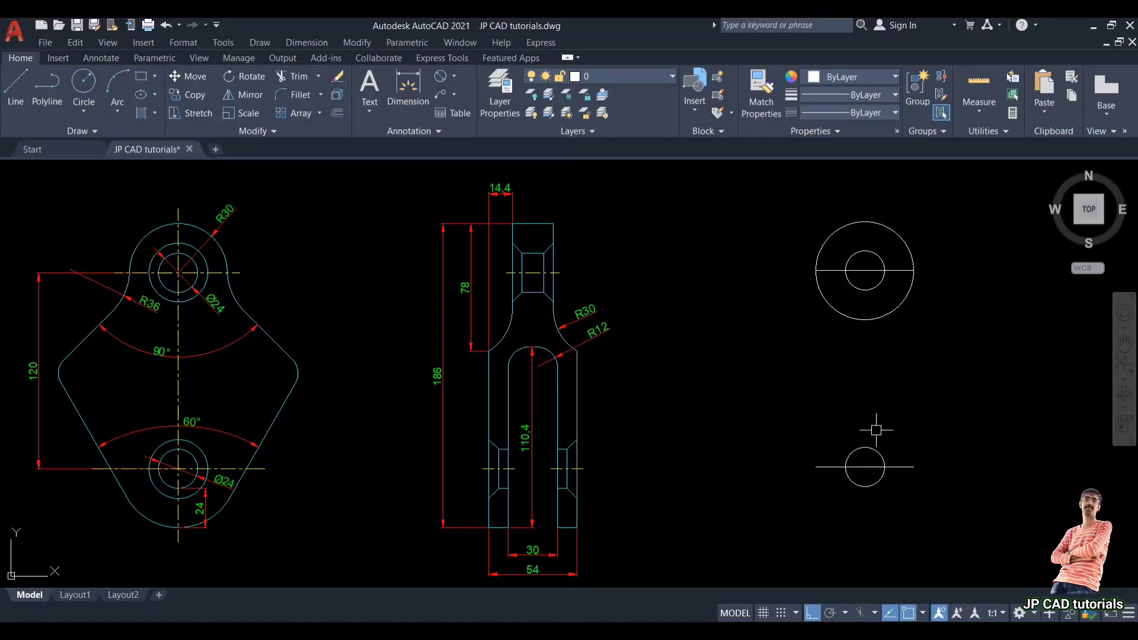
text(c)
key(Return)
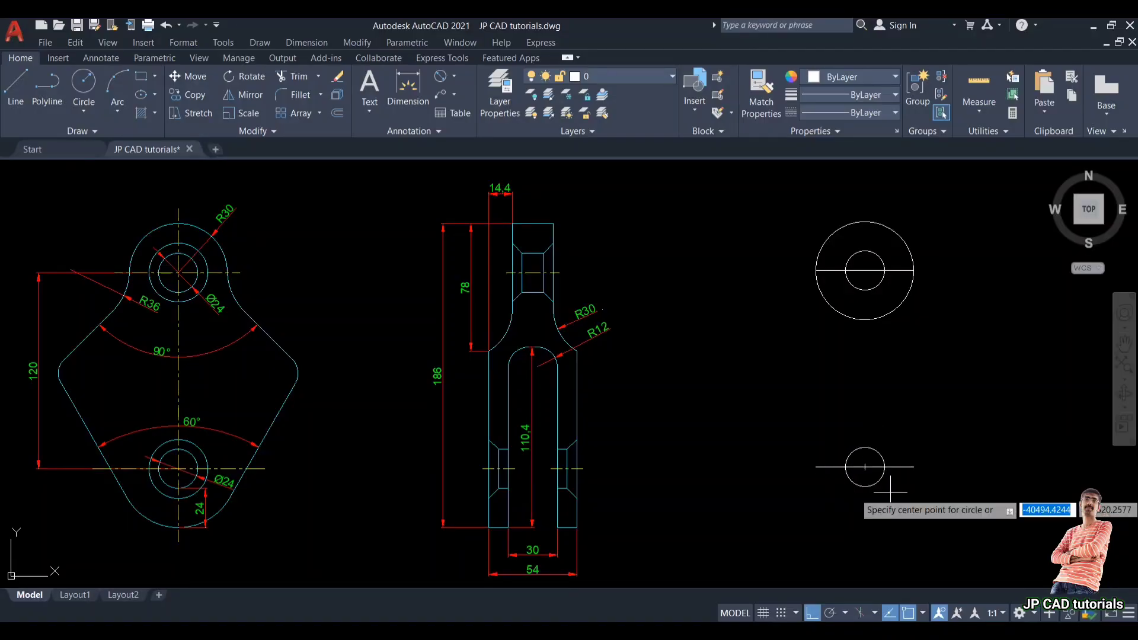
key(Escape)
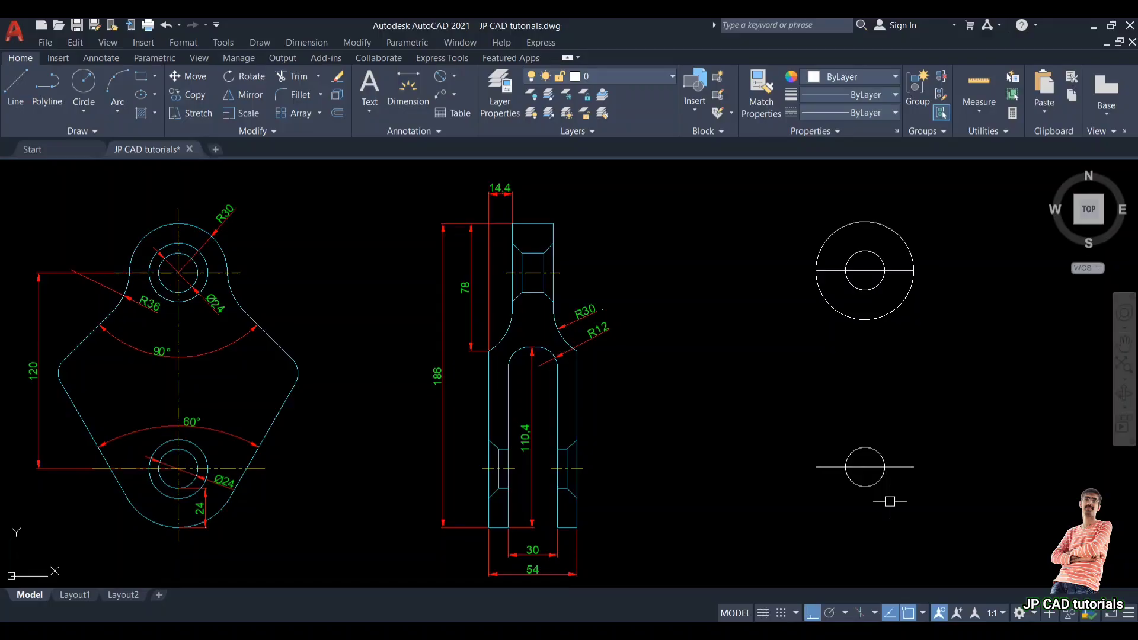
Step: Offset the lower small circle 24 outward
text(o)
key(Return)
text(24)
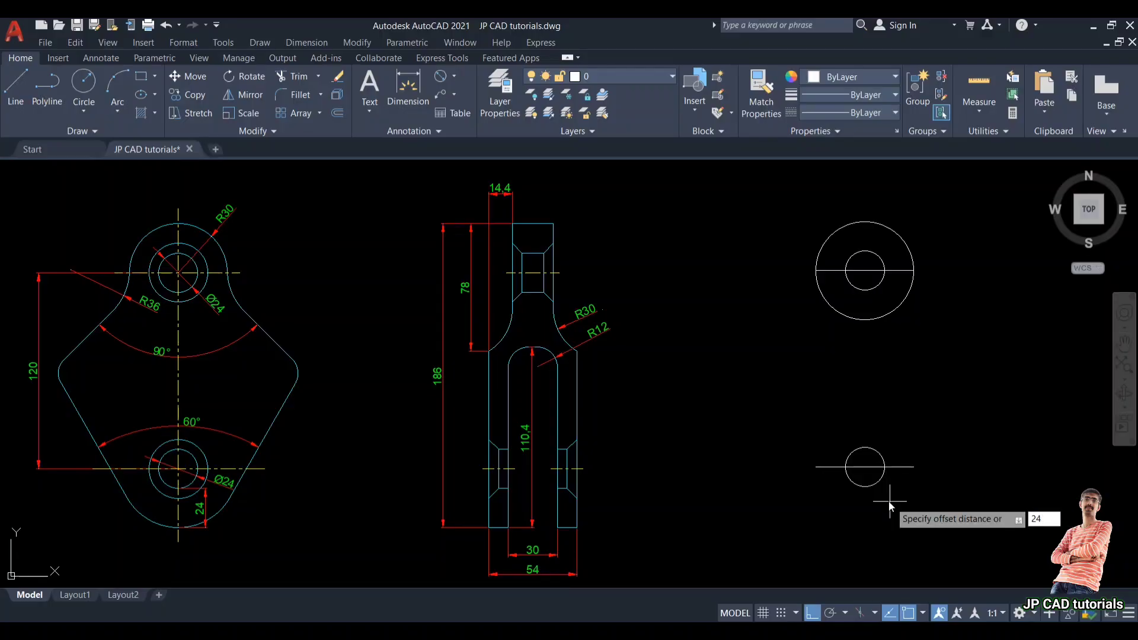
key(Return)
click(878, 481)
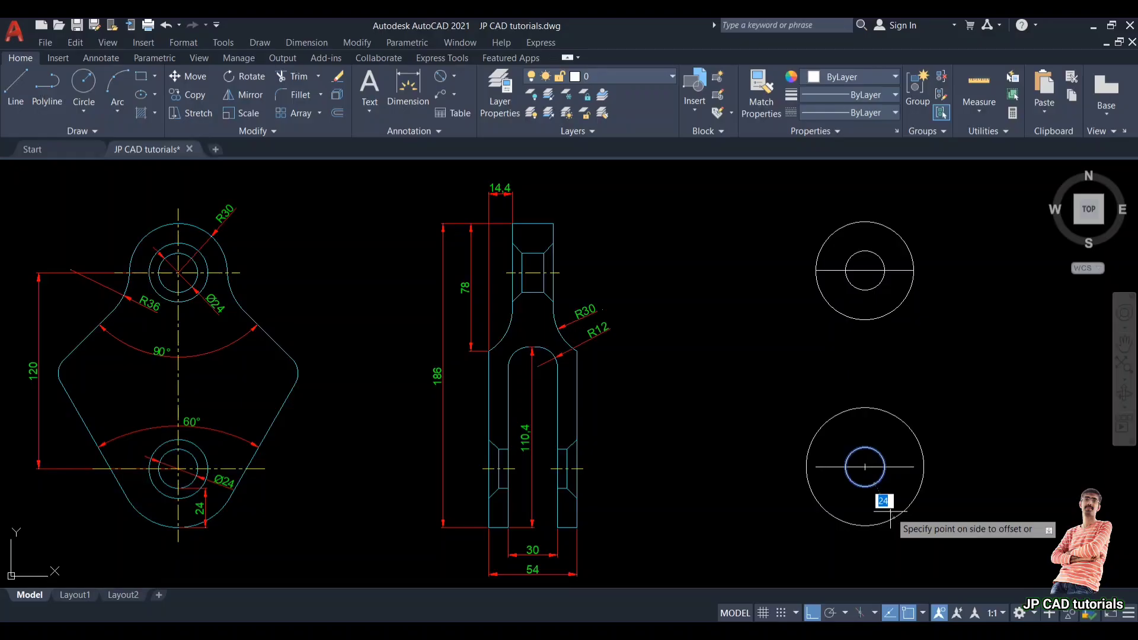
click(890, 511)
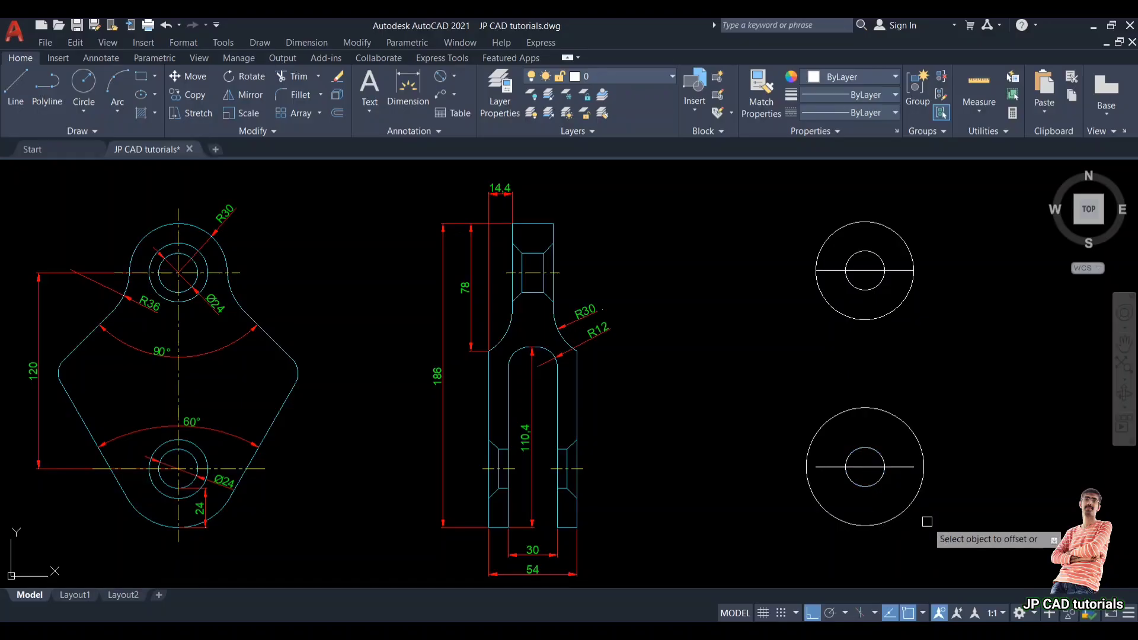
key(Escape)
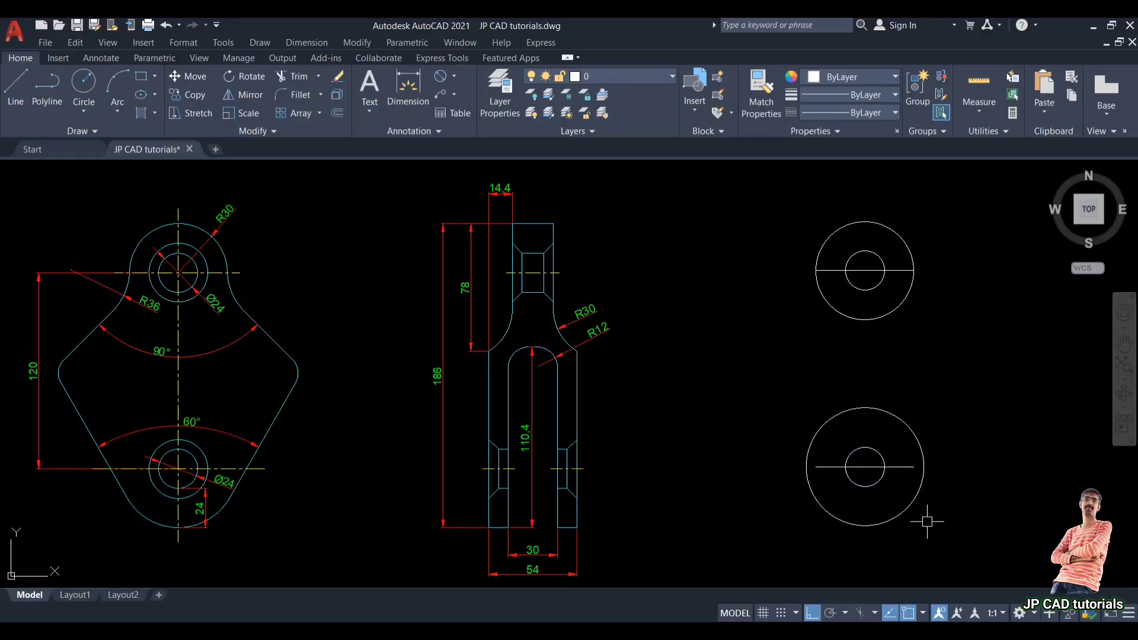
Step: Draw a line from the upper inner circle's left quadrant at a 135° angle down and to the left
scroll(705, 422, up, 2)
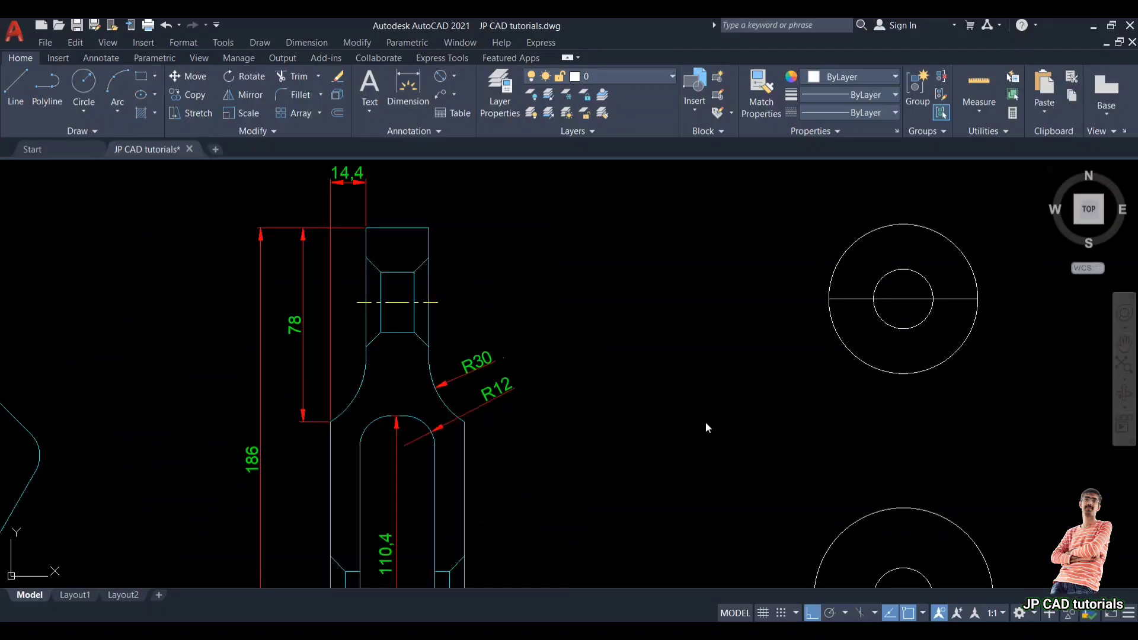
text(l)
key(Return)
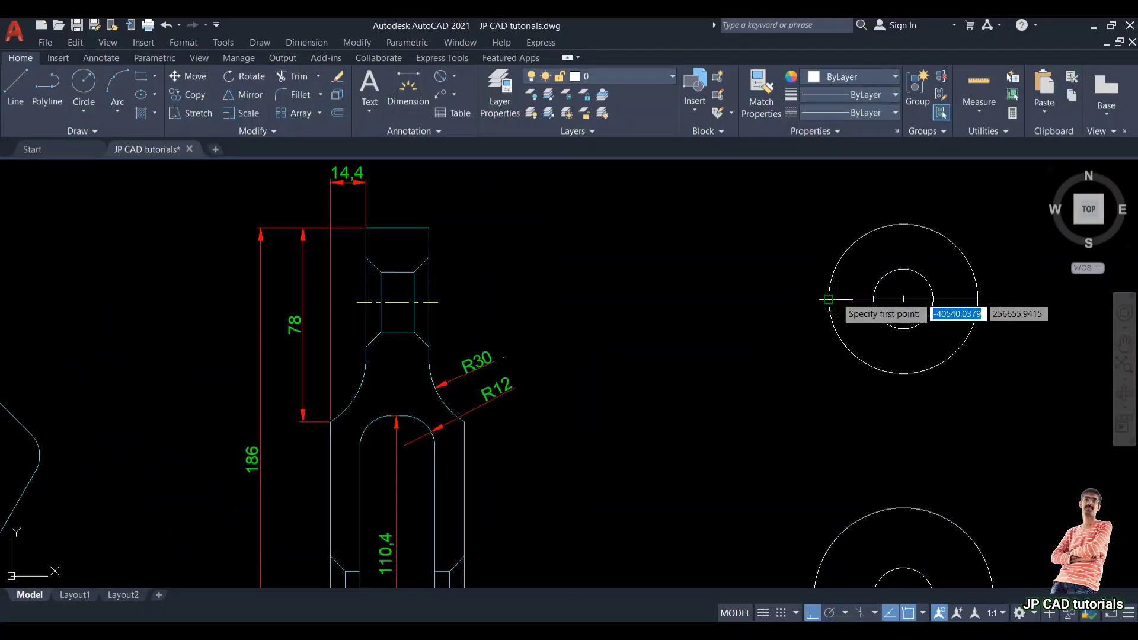
click(873, 299)
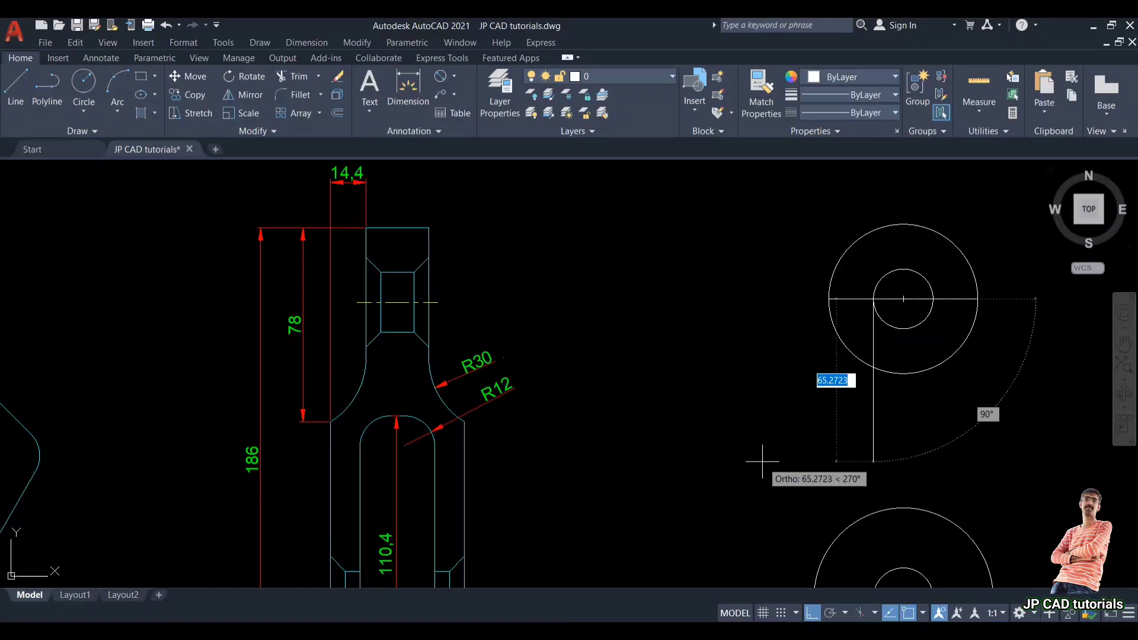
key(Tab)
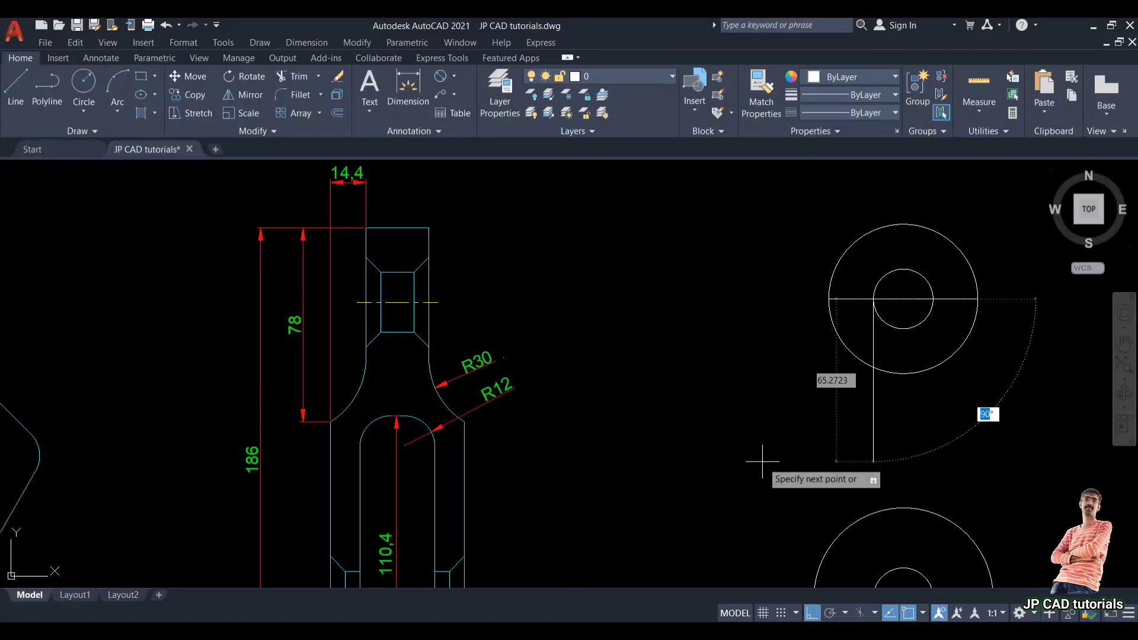
text(135)
key(Tab)
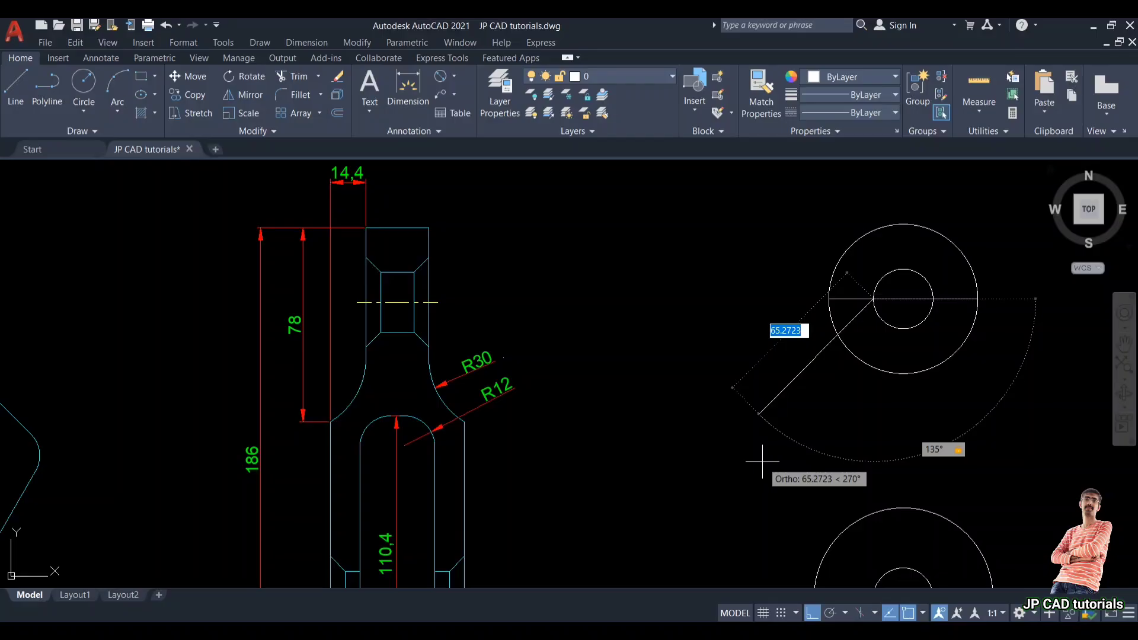
click(719, 526)
key(Escape)
Step: Draw a line from the angled line's lower end back to a point on the upper inner circle
scroll(719, 527, down, 2)
middle_drag(716, 506, 773, 408)
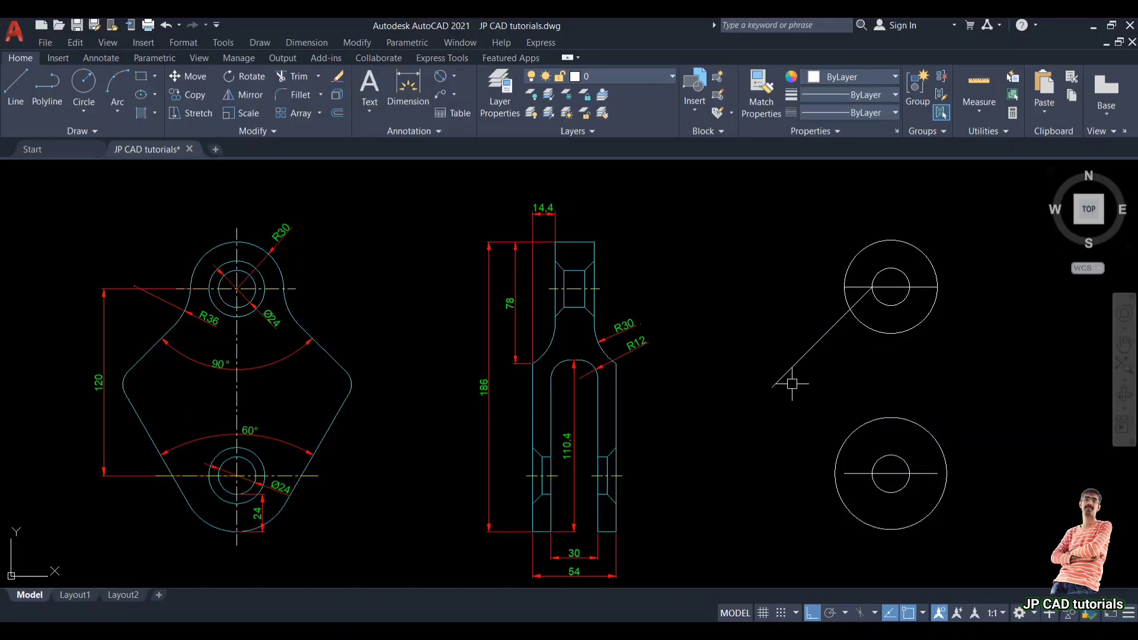
key(Return)
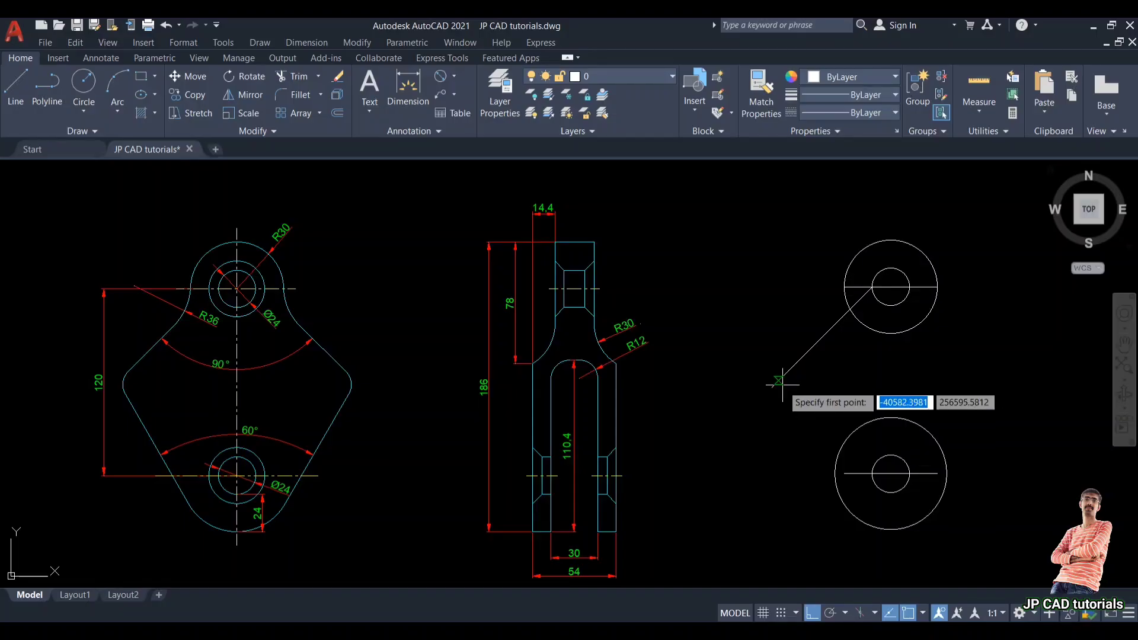
click(772, 388)
scroll(824, 300, up, 5)
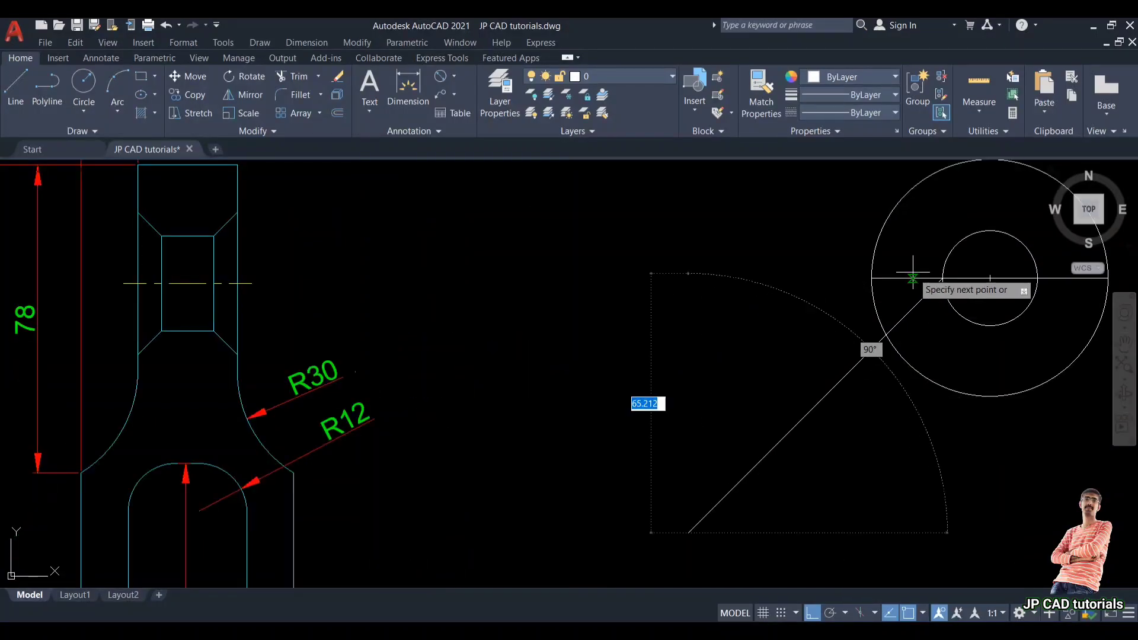
click(951, 252)
key(Return)
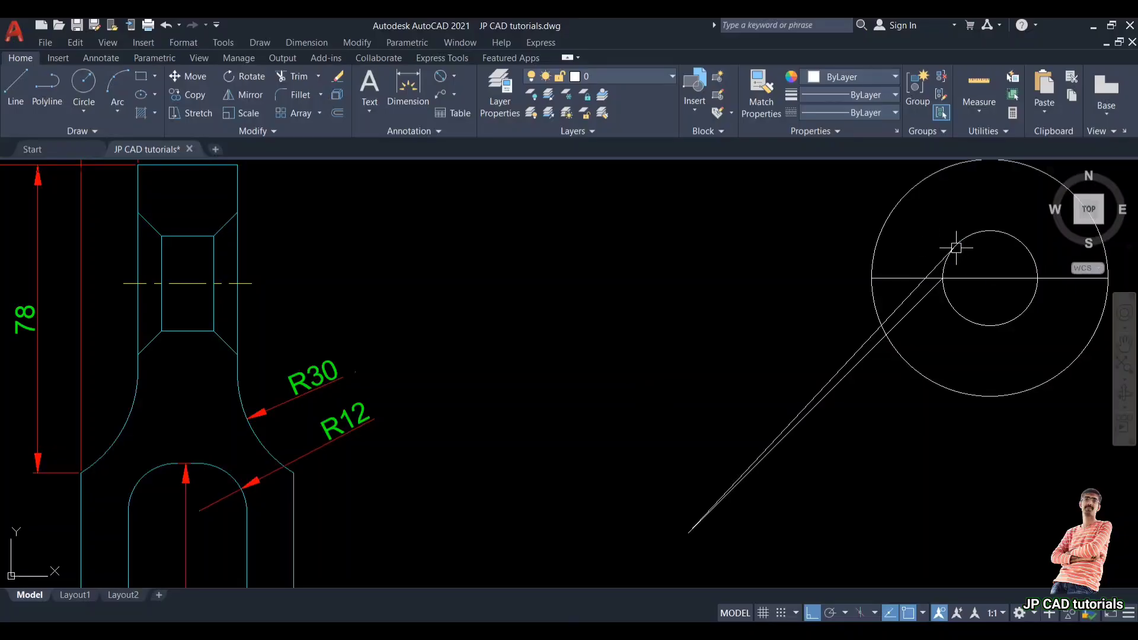
text(l)
key(Return)
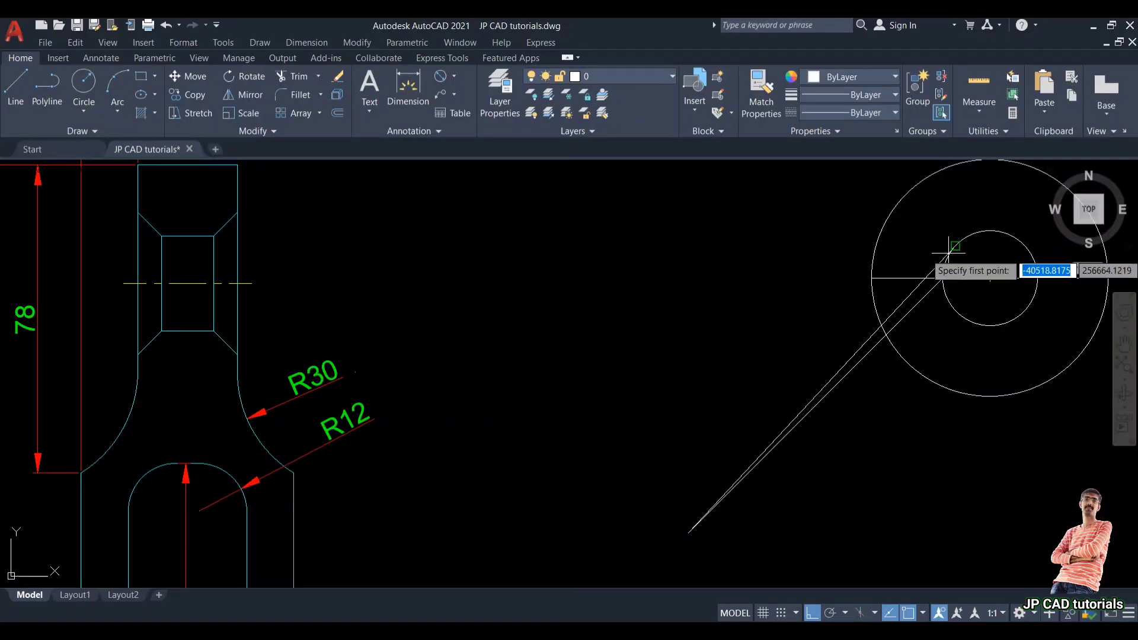
key(Escape)
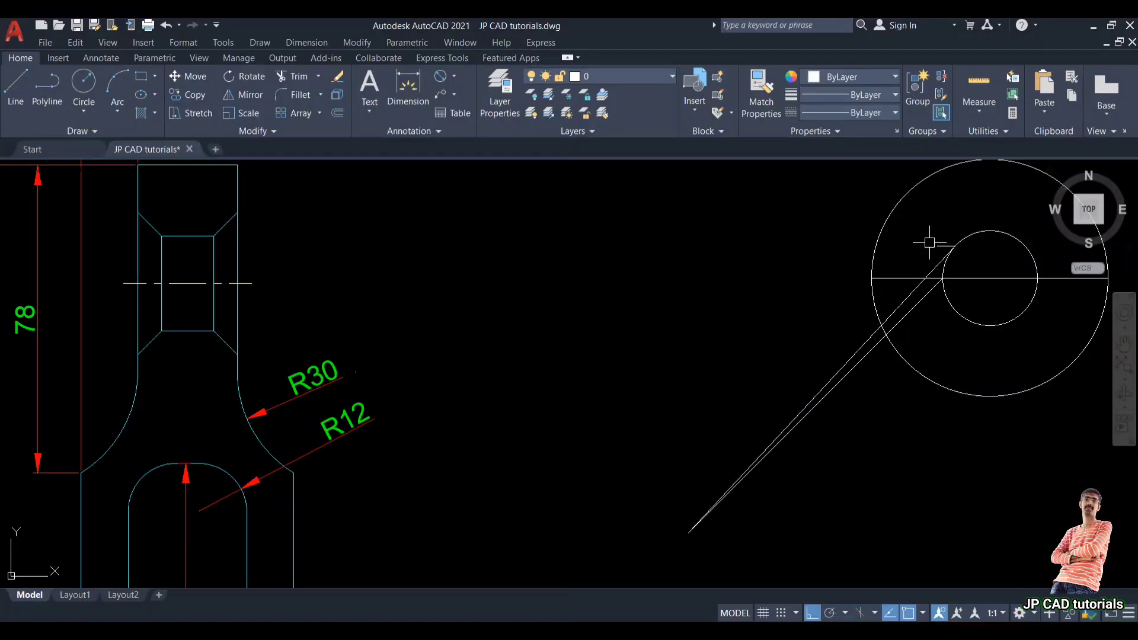
Step: Delete the second angled line and move the remaining 135° line up so its end sits on the upper inner circle
click(910, 296)
key(Delete)
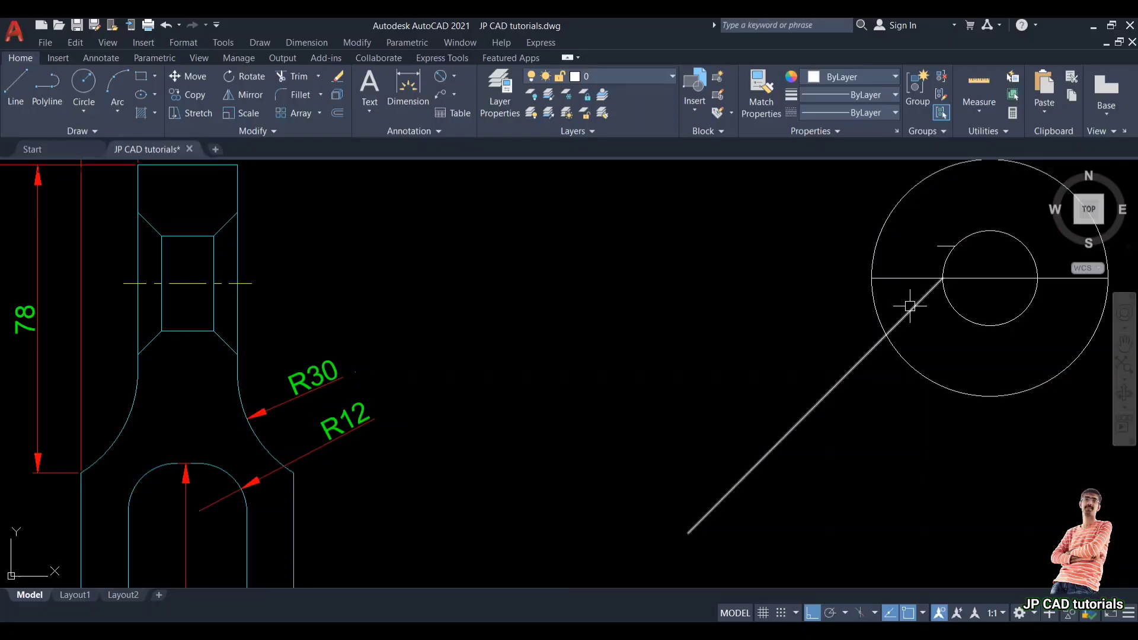
text(m)
key(Return)
click(909, 306)
key(Return)
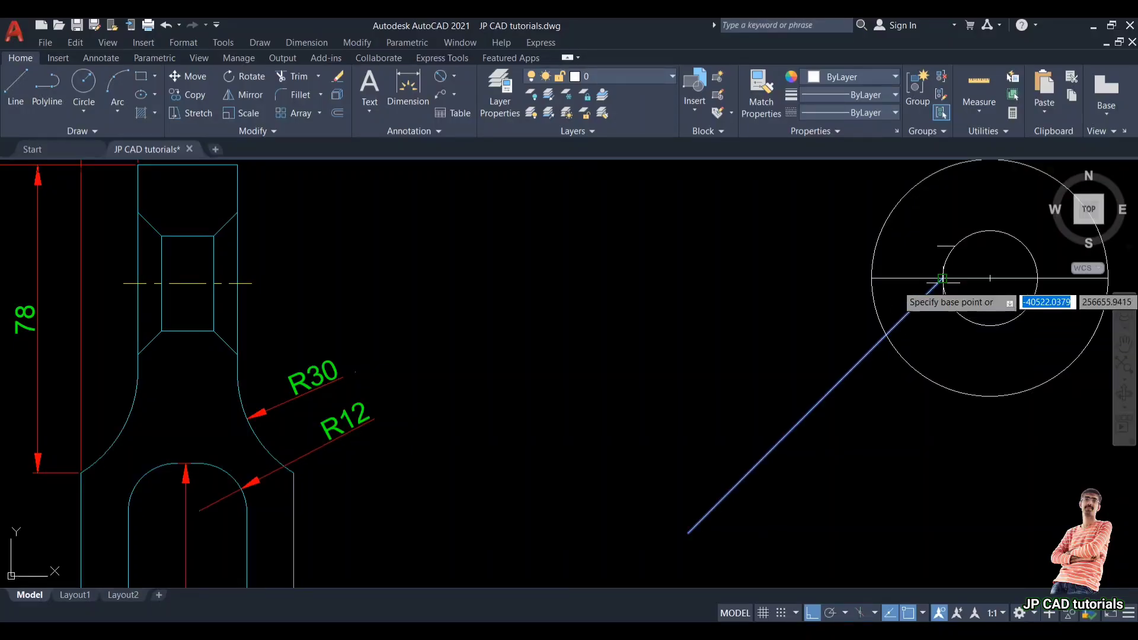
click(943, 278)
click(947, 246)
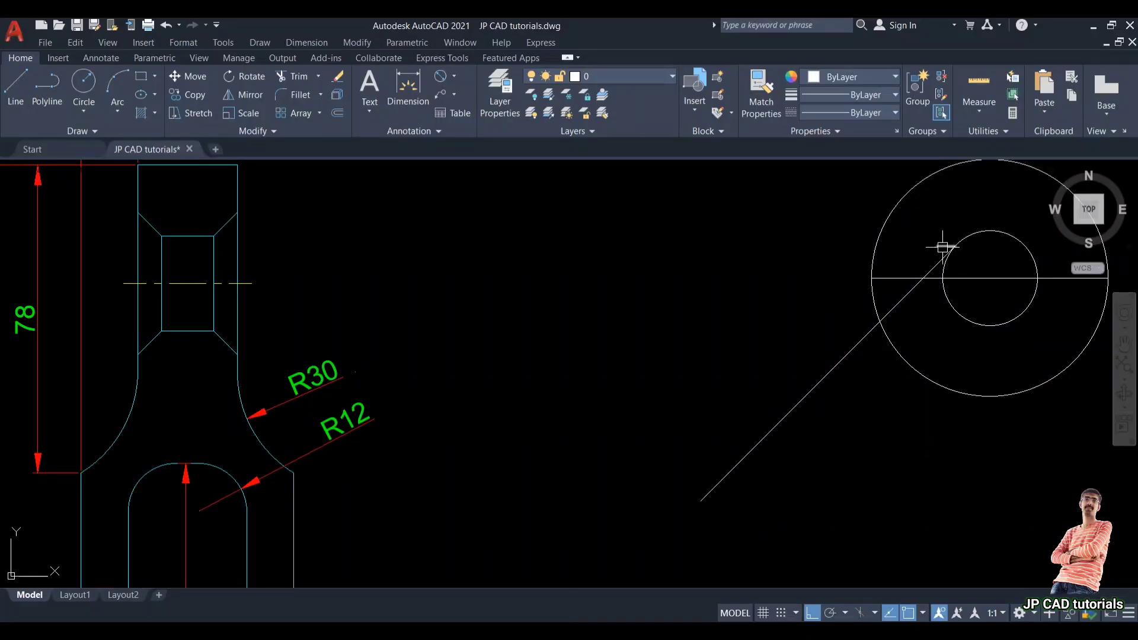
Step: Delete the short stray line segment near the upper inner circle
scroll(942, 246, up, 5)
click(939, 241)
key(Delete)
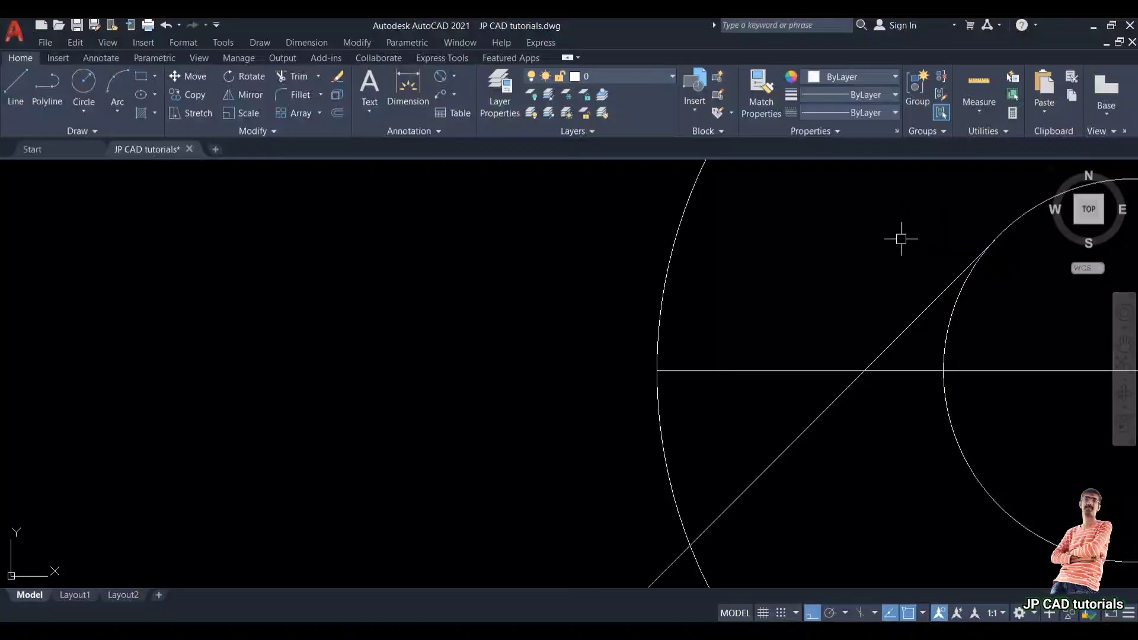
Step: Draw a line from the lower outer circle's left quadrant at a 120° angle up and to the left
scroll(806, 252, down, 3)
scroll(636, 329, down, 5)
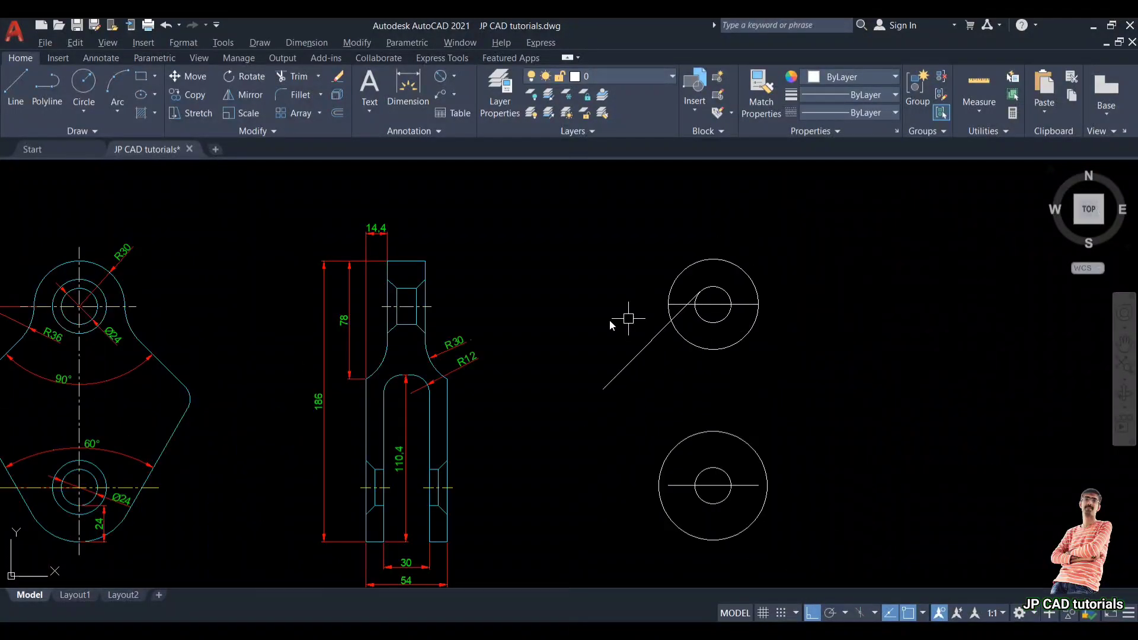
middle_drag(617, 320, 741, 295)
scroll(163, 453, up, 2)
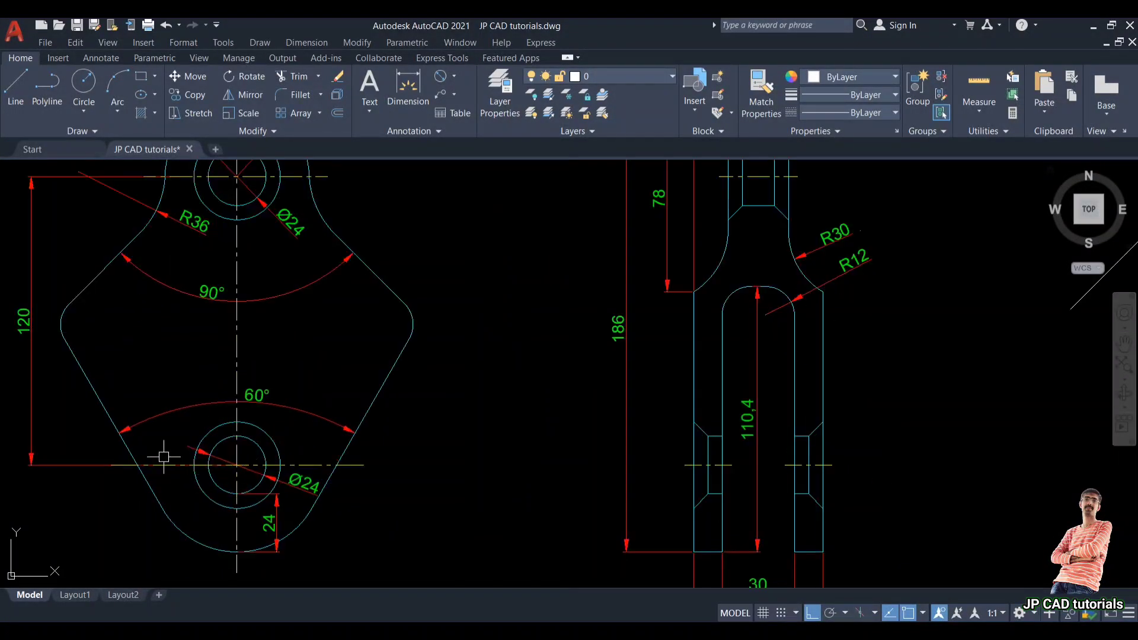
scroll(313, 393, down, 2)
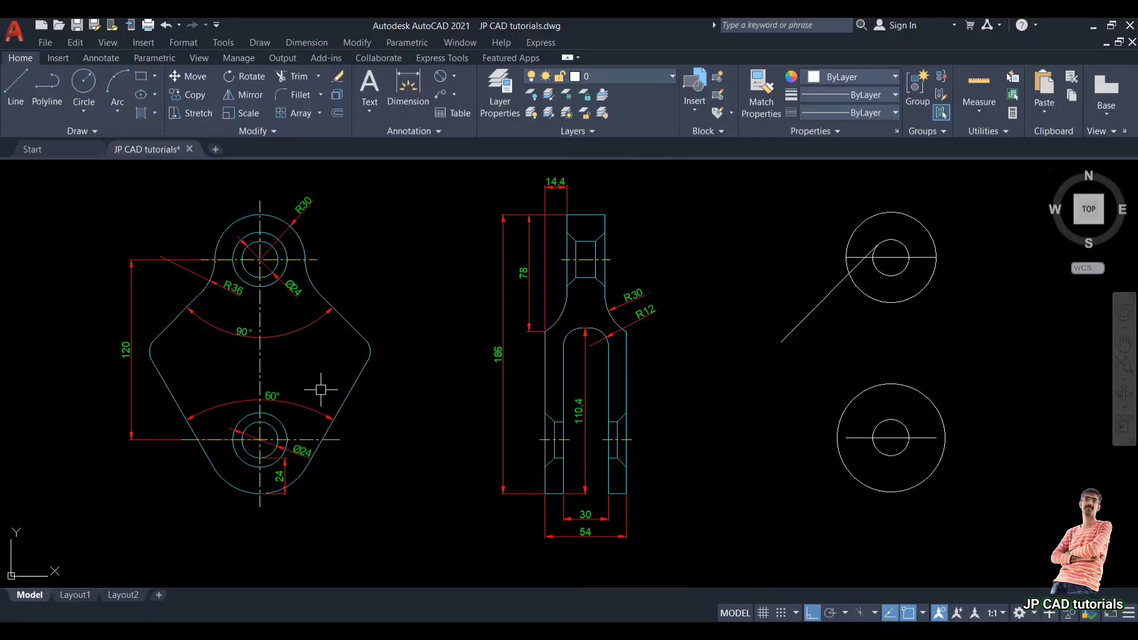
middle_drag(318, 386, 280, 403)
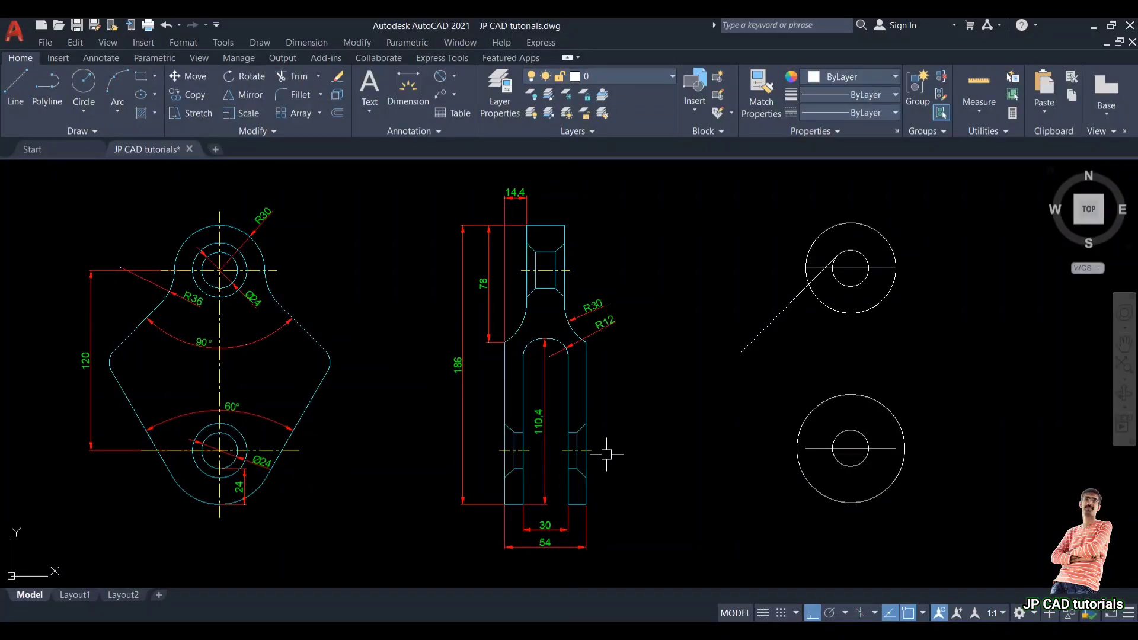
text(l)
key(Return)
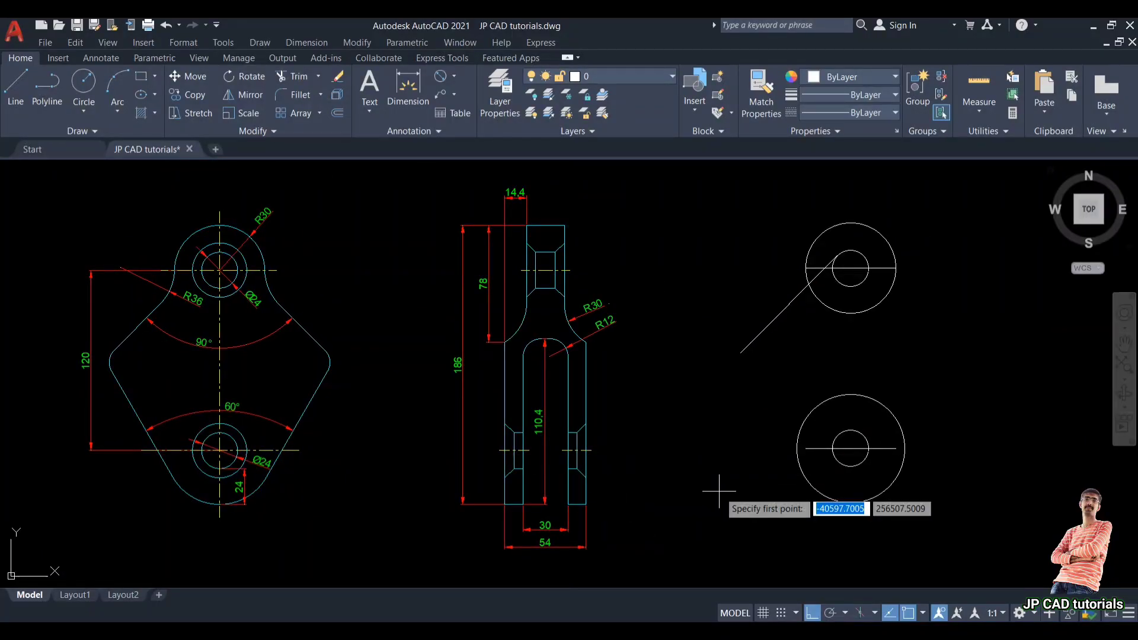
click(797, 449)
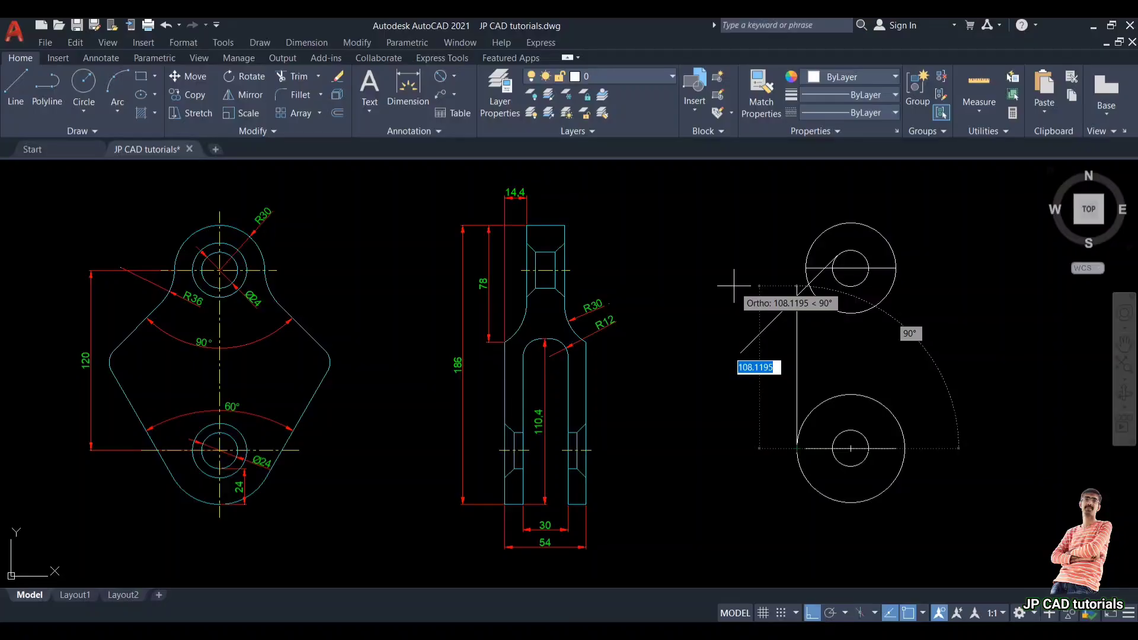
key(Tab)
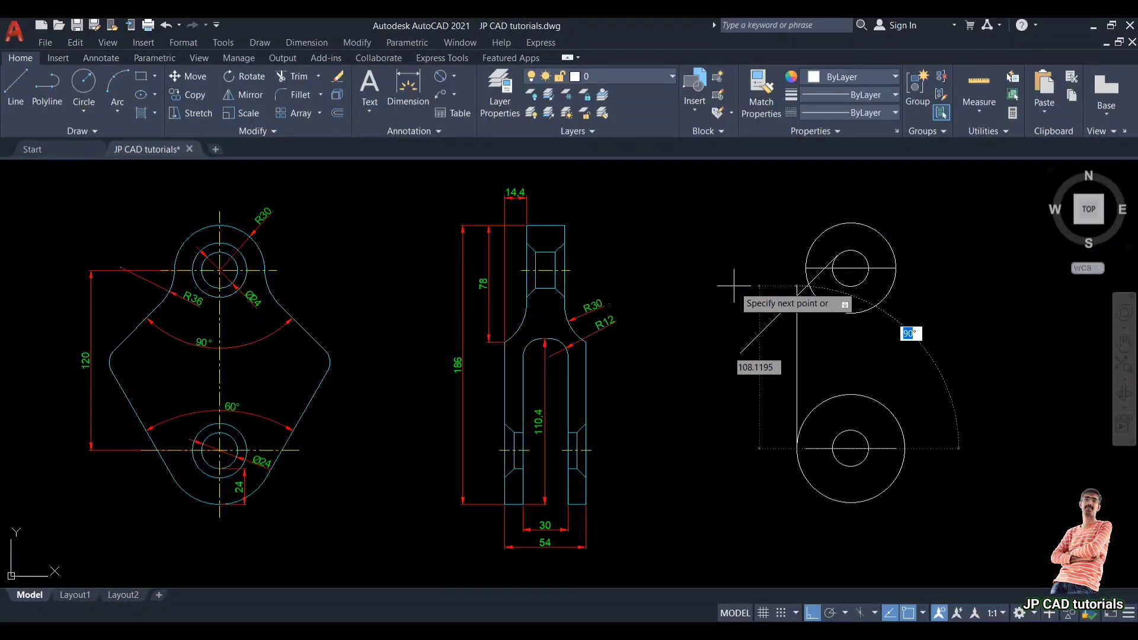
text(120)
key(Tab)
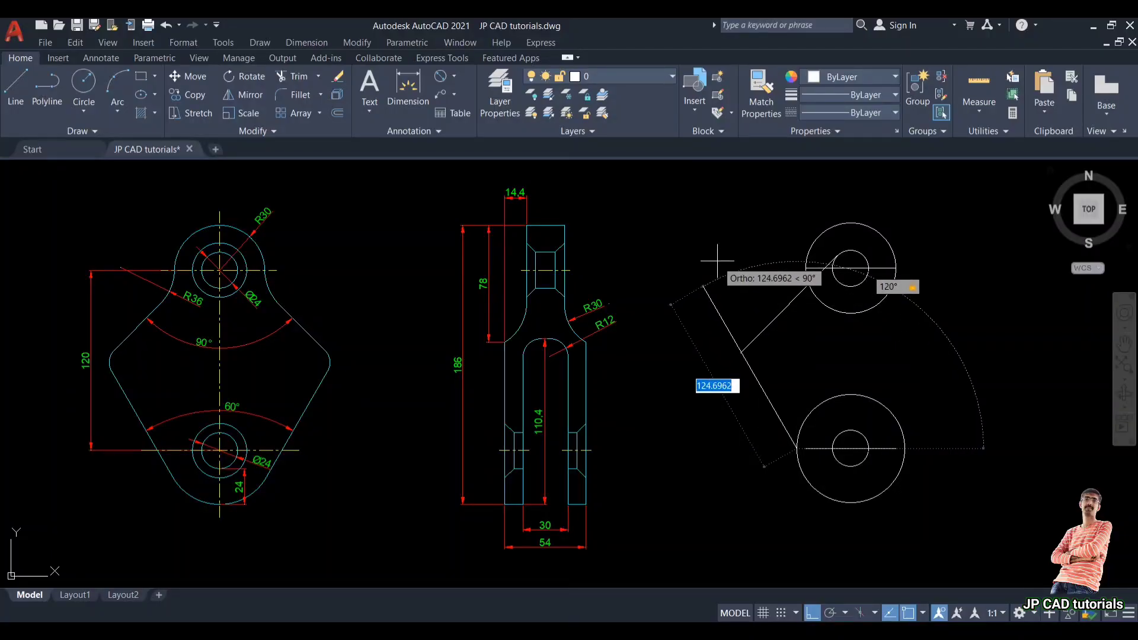
key(Return)
key(Return)
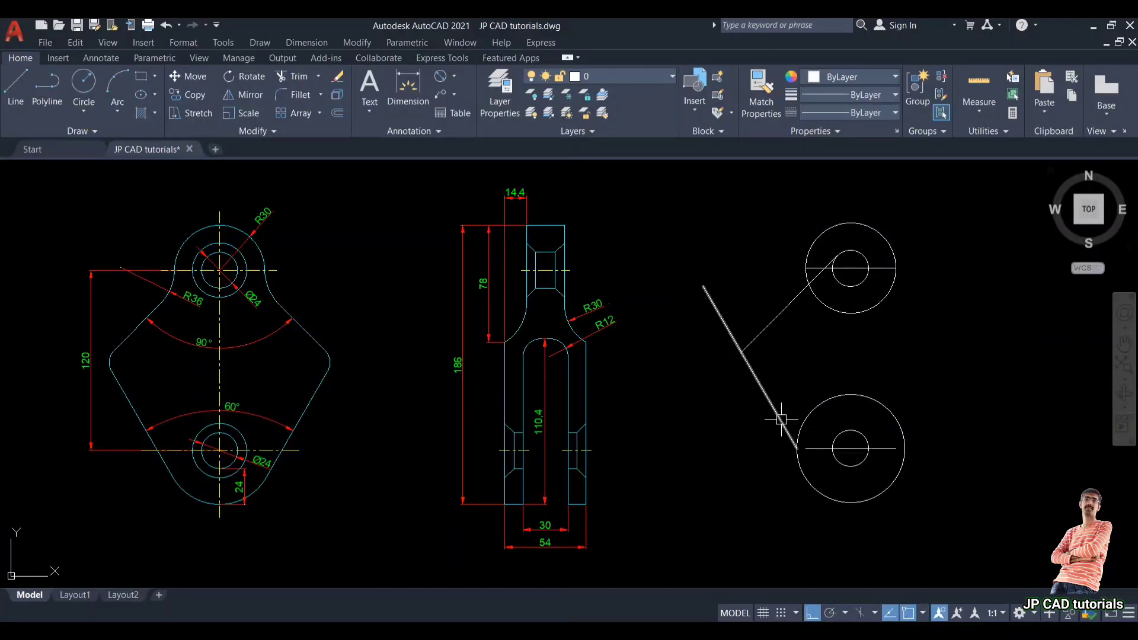
Step: Draw a line from the 120° line's upper end down to a point on the lower outer circle
key(Return)
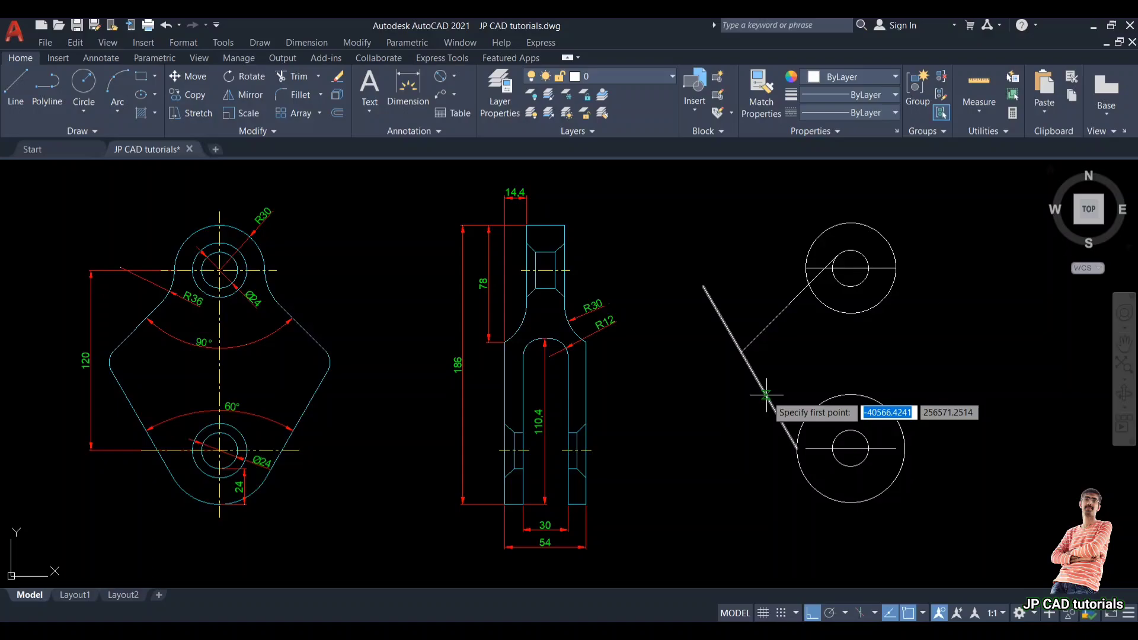
click(703, 286)
scroll(770, 483, up, 2)
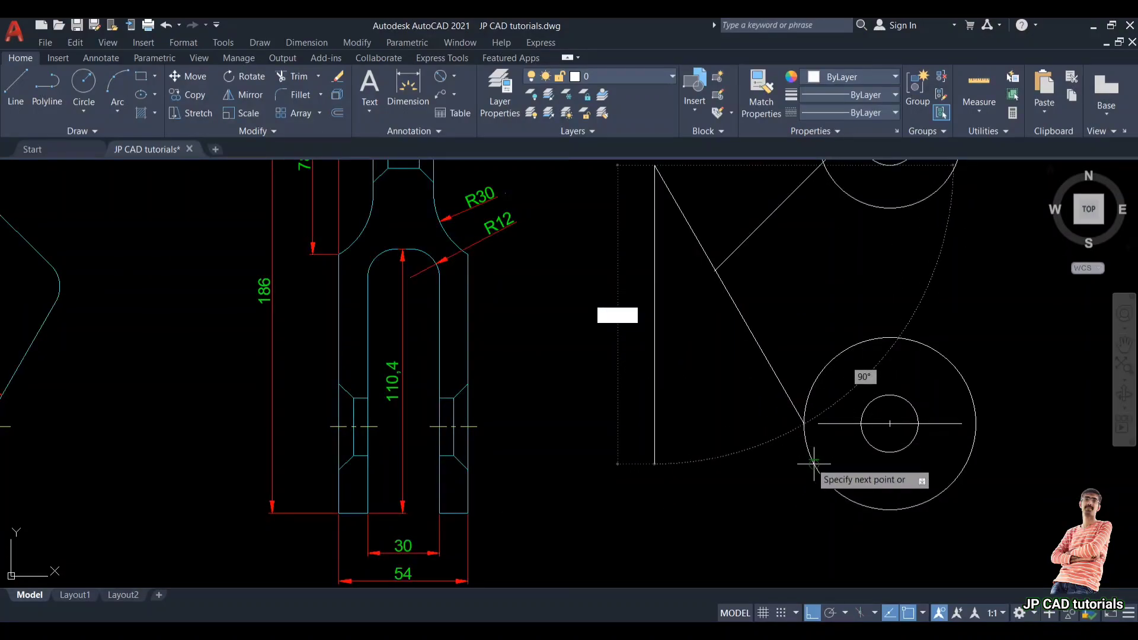
click(800, 441)
key(Escape)
Step: Draw a short horizontal helper line from a point on the lower outer circle's left side
key(Return)
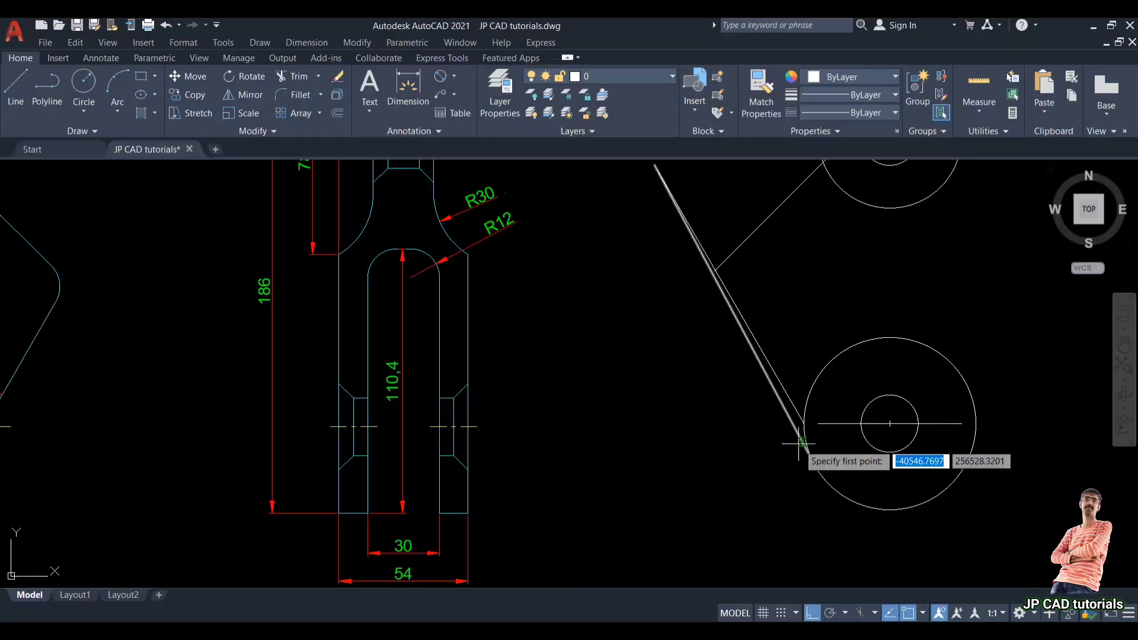
click(814, 465)
click(734, 519)
key(Escape)
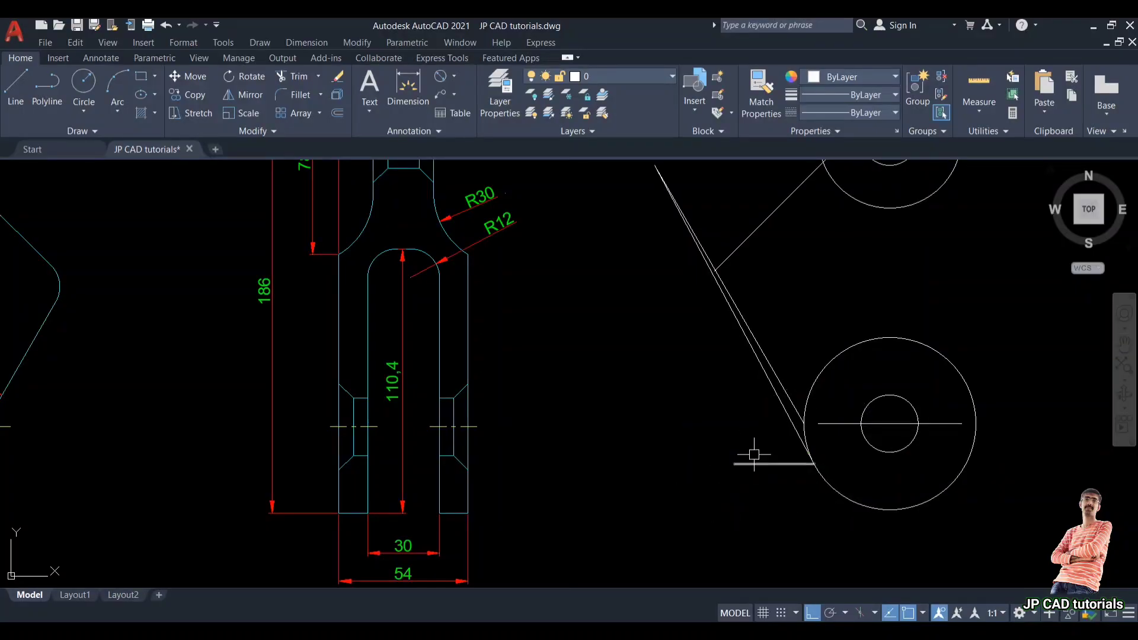
Step: Erase the duplicate angled line drawn over the 120° line
text(e)
key(Return)
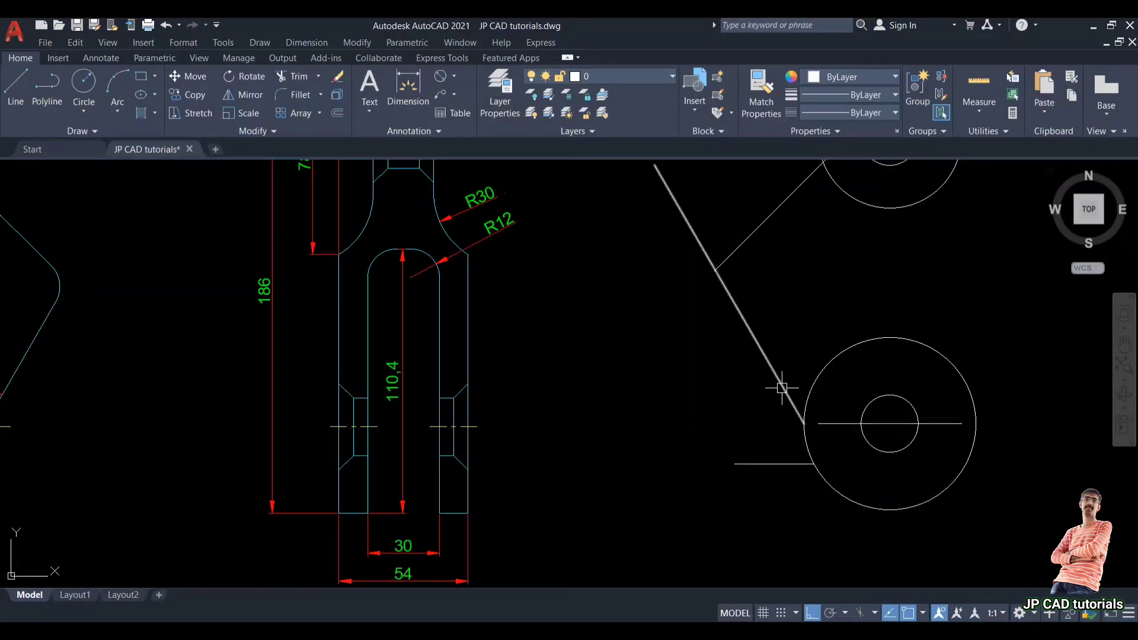
click(783, 389)
key(Return)
Step: Stretch the angled line's lower end onto the lower outer circle and delete the horizontal helper line
click(803, 423)
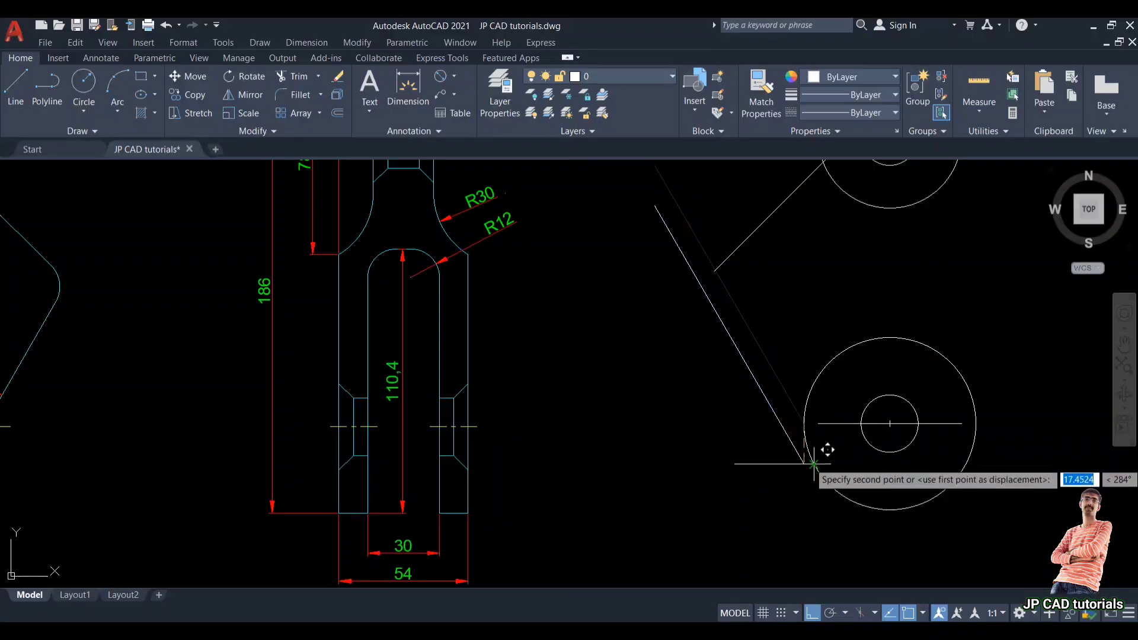
click(813, 463)
click(741, 463)
key(Delete)
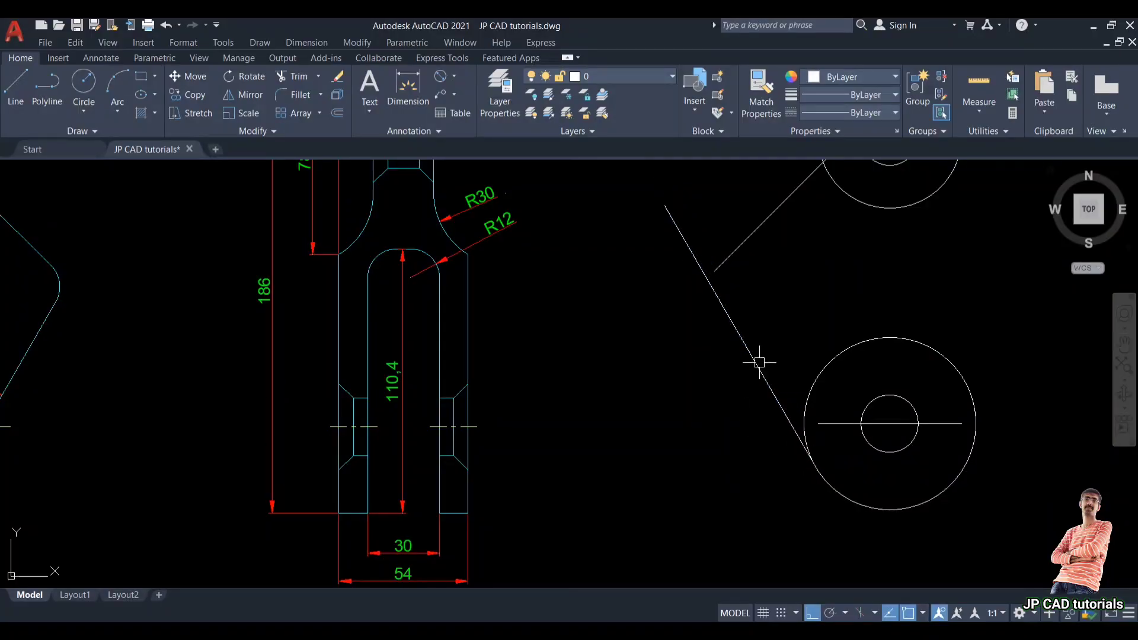
Step: Fillet the corner between the two angled lines with a radius of 10
scroll(753, 353, down, 3)
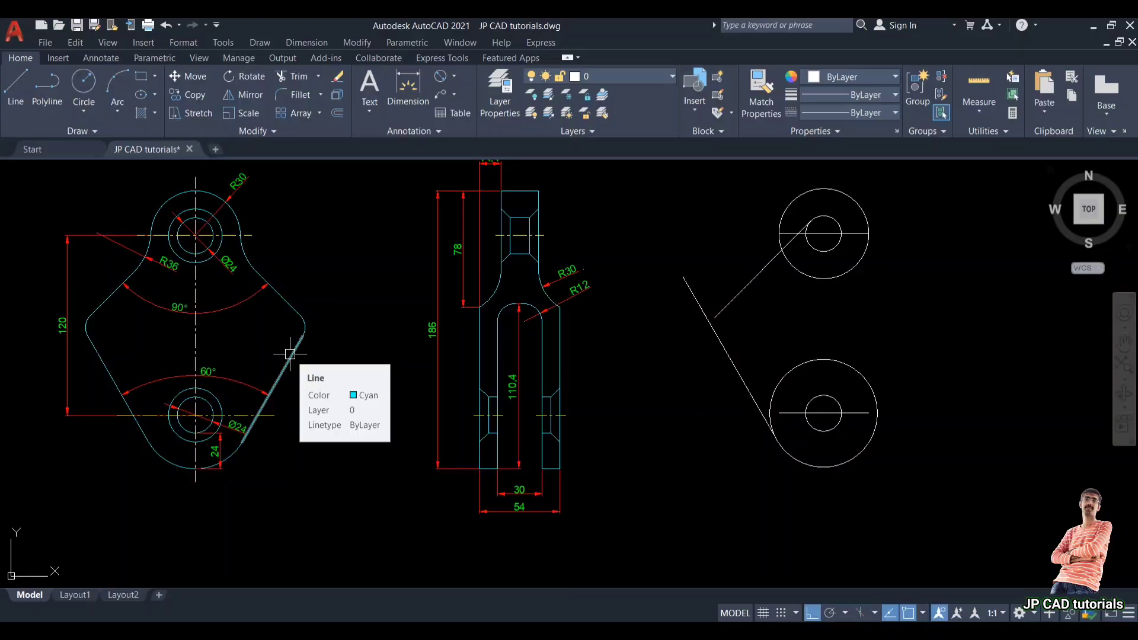
text(f)
key(Return)
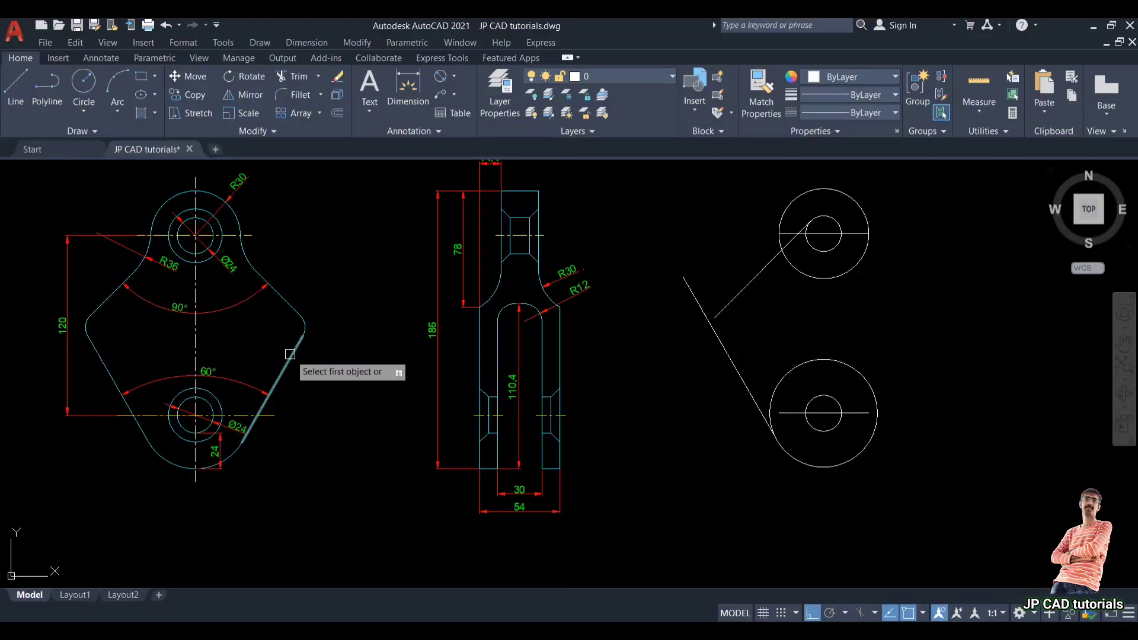
text(r)
key(Return)
text(10)
key(Return)
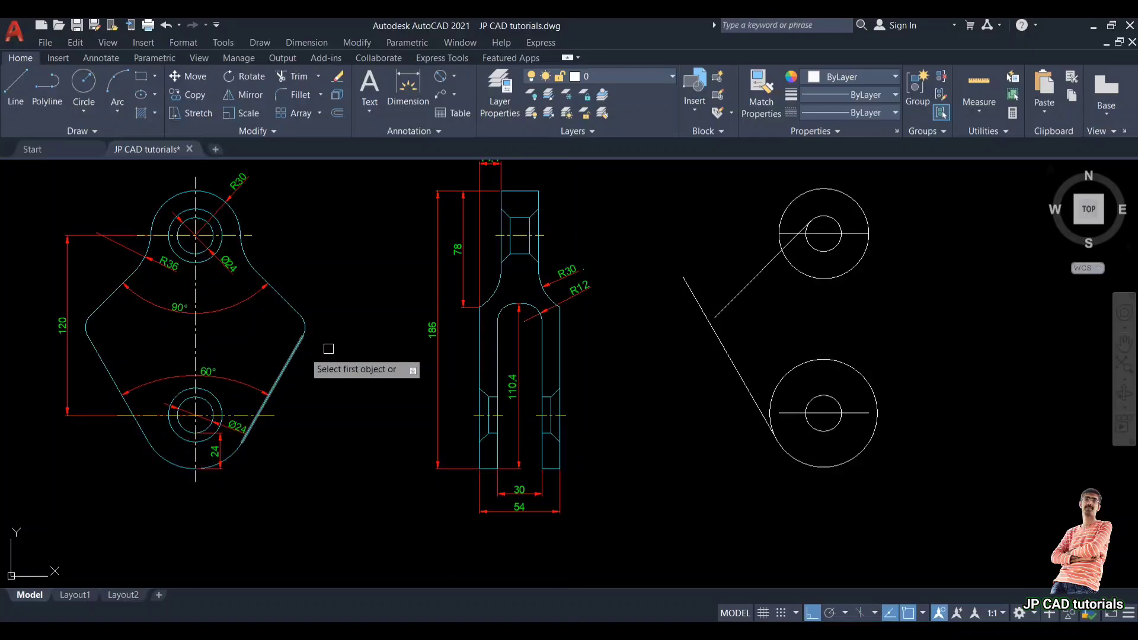
click(732, 305)
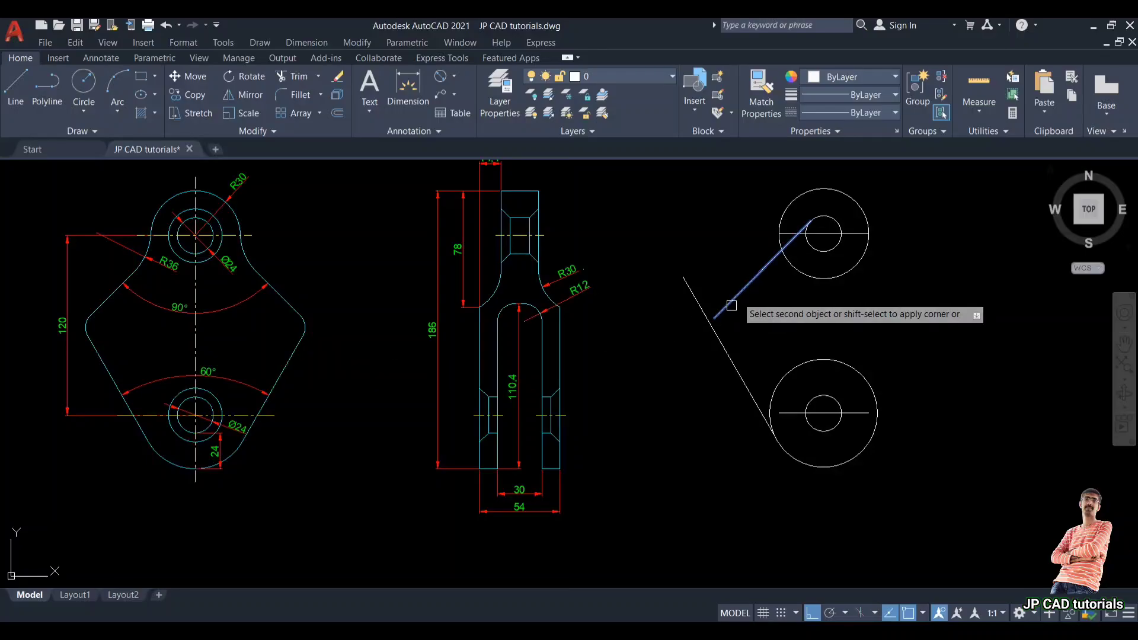
click(724, 344)
scroll(738, 316, up, 2)
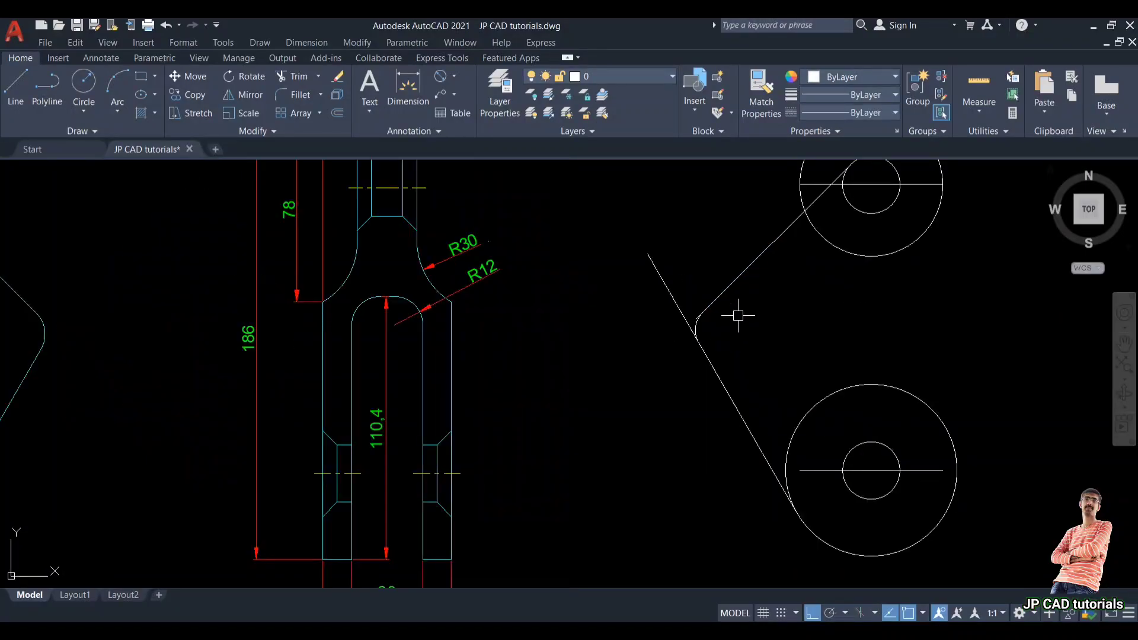
text(tr)
key(Return)
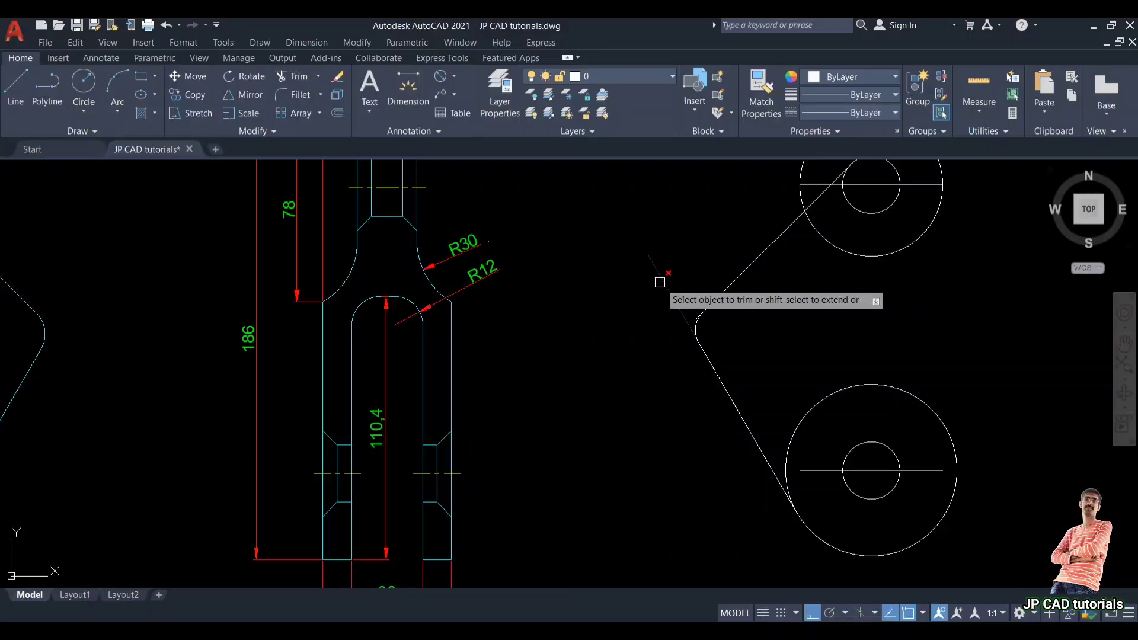
scroll(676, 311, up, 2)
scroll(677, 312, up, 2)
scroll(735, 329, up, 1)
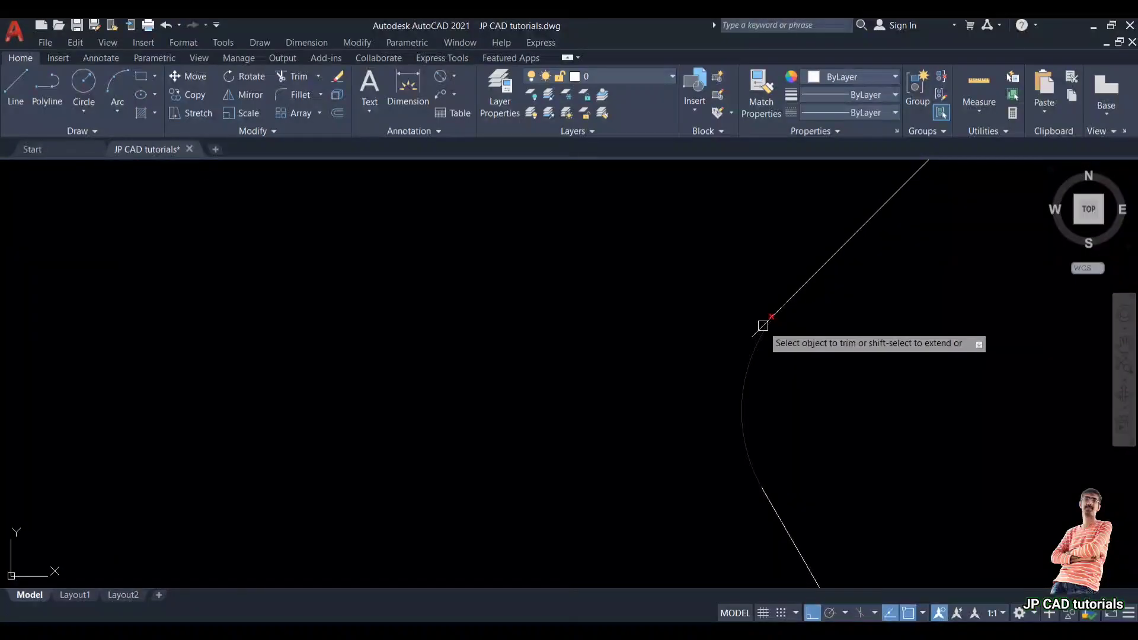
key(Escape)
scroll(655, 323, down, 5)
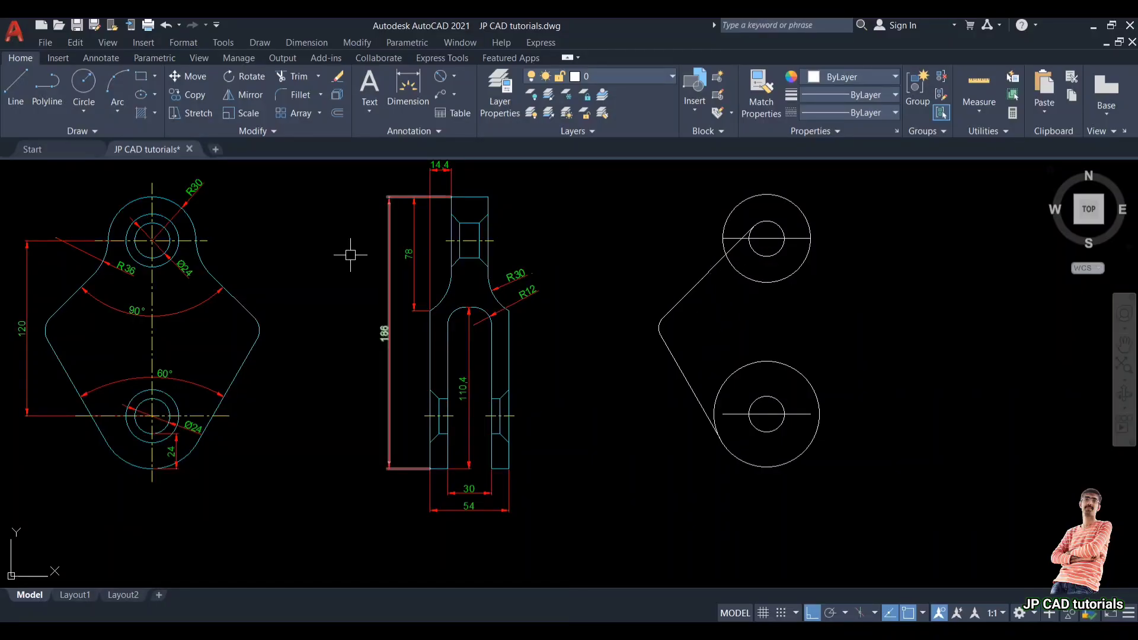
Step: Draw a radius 36 circle tangent to the upper angled line and the upper outer circle
scroll(123, 279, up, 4)
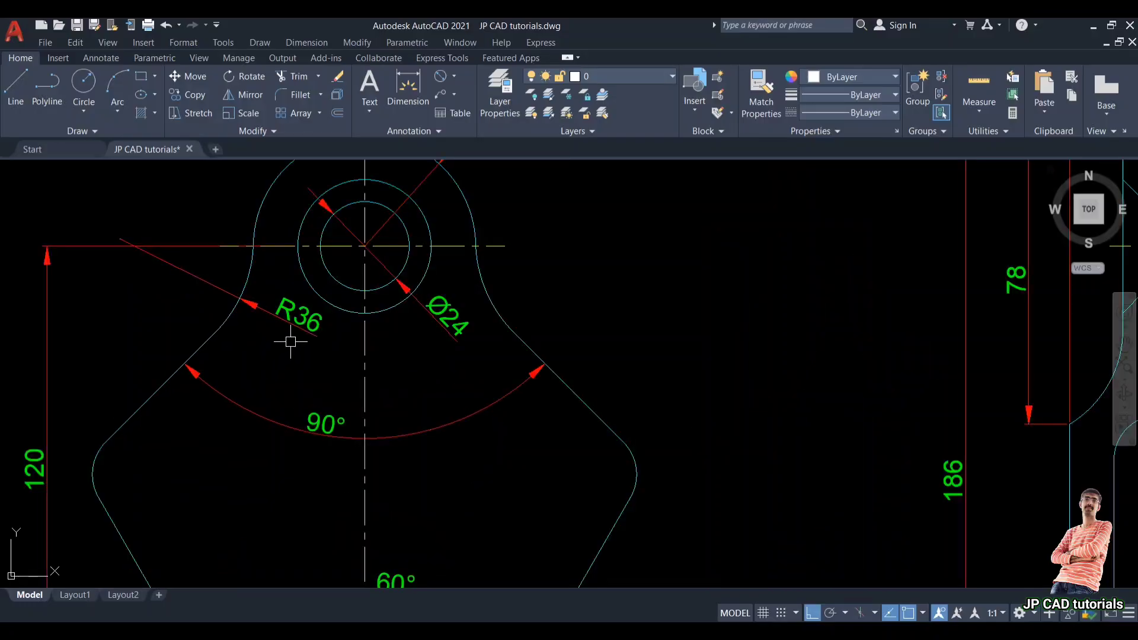
scroll(299, 329, down, 3)
middle_drag(298, 338, 239, 321)
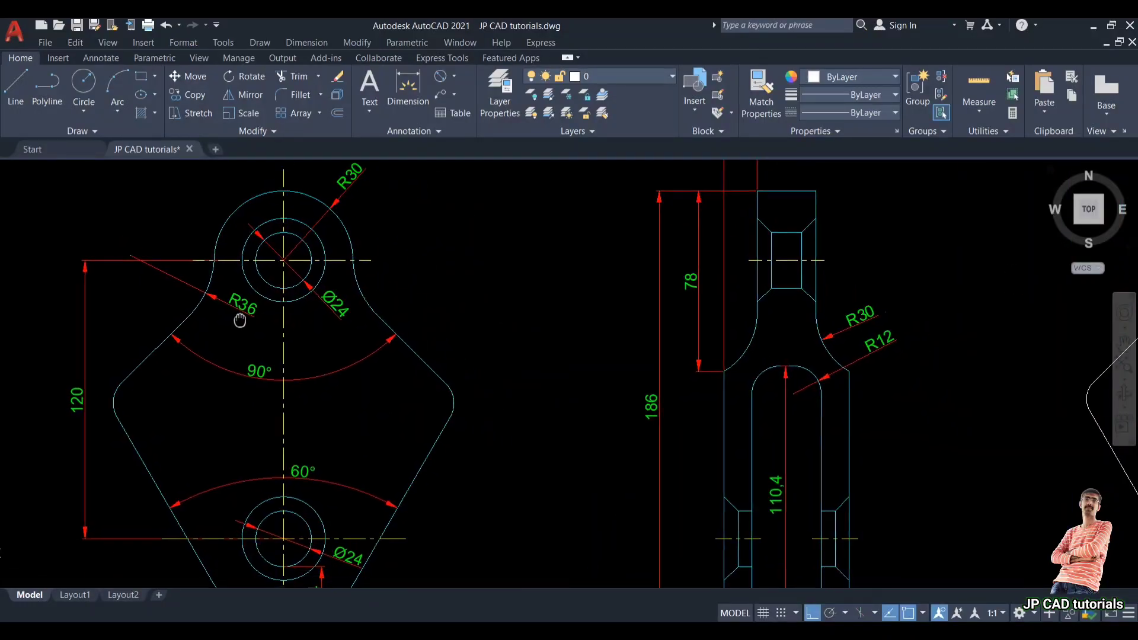
scroll(239, 320, down, 3)
scroll(813, 310, up, 4)
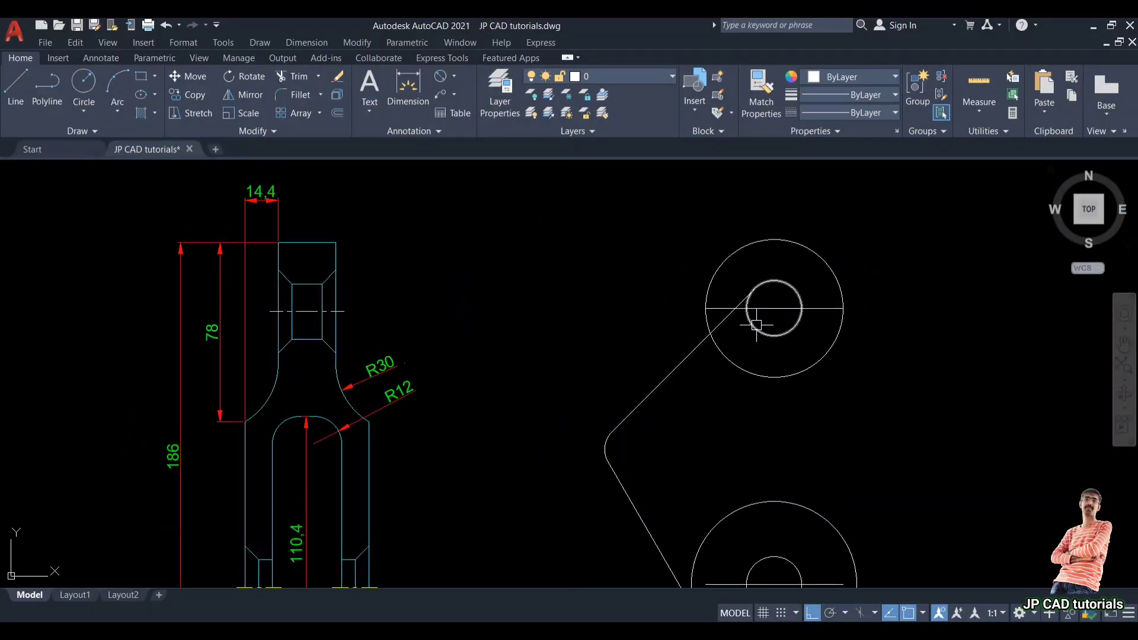
text(c)
key(Return)
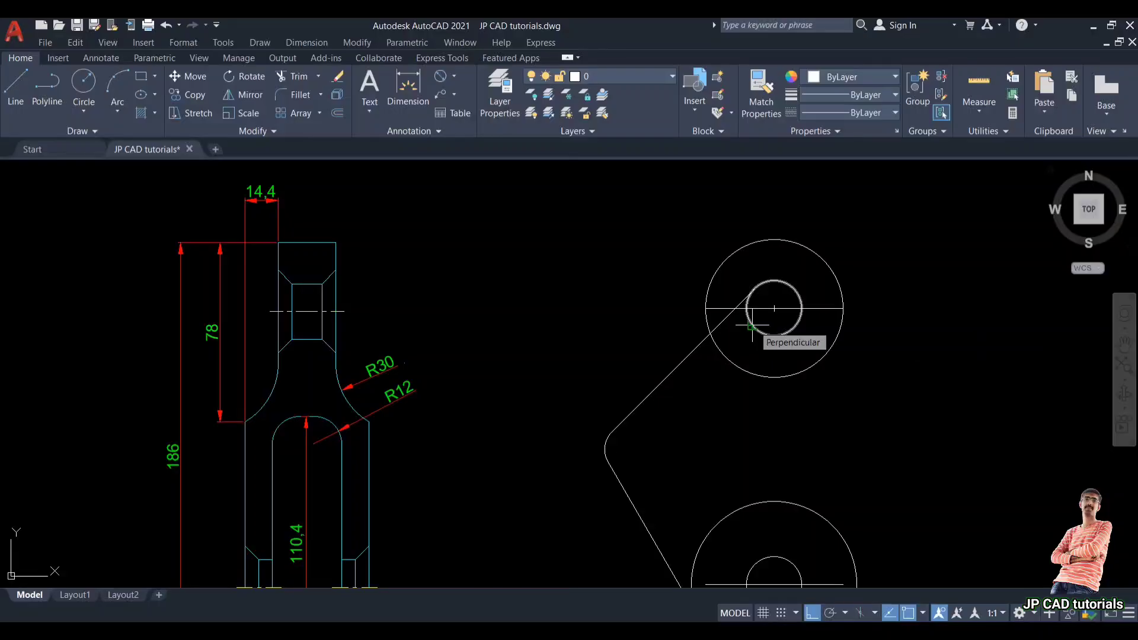
text(tt)
key(Return)
click(690, 354)
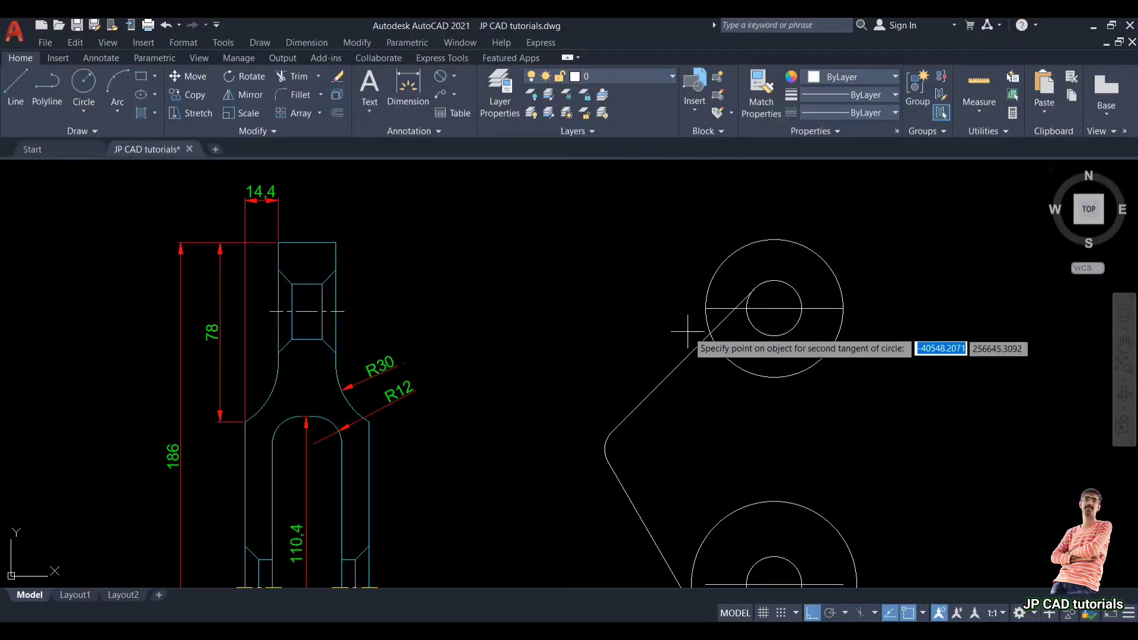
click(694, 300)
text(36)
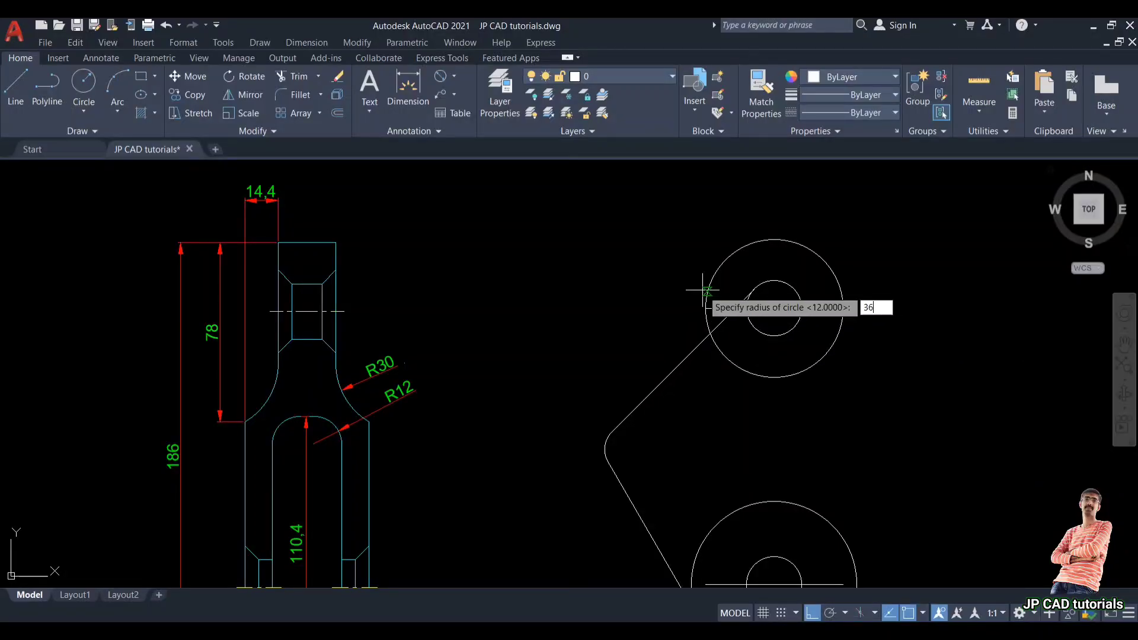
key(Return)
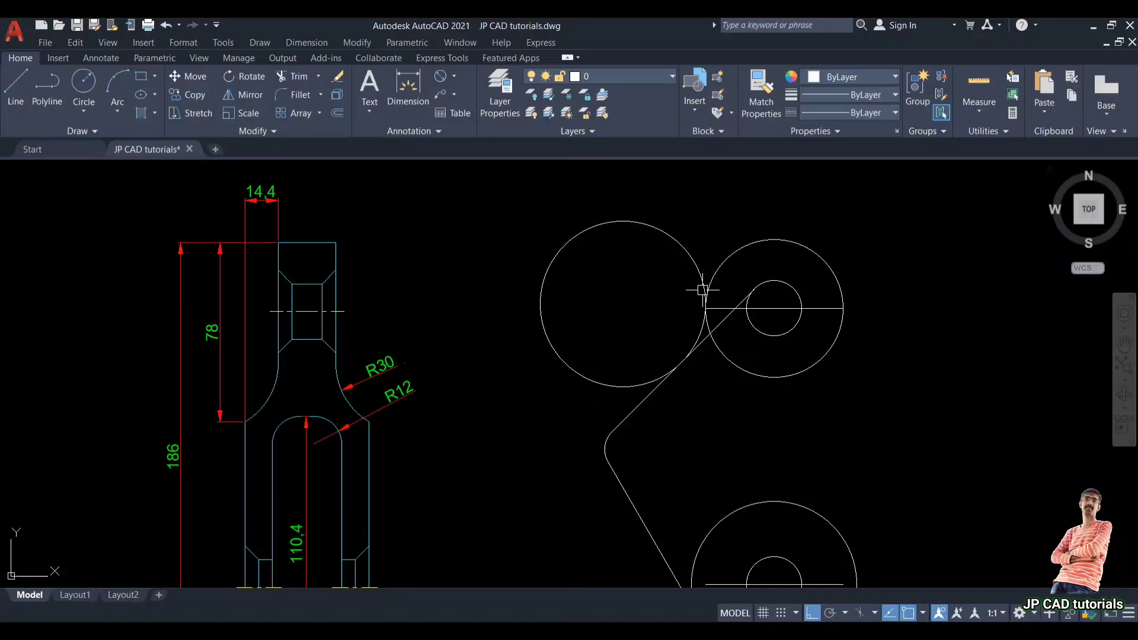
Step: Trim the radius 36 circle back to the tangent arc joining the upper angled line and the upper outer circle
text(tr)
key(Return)
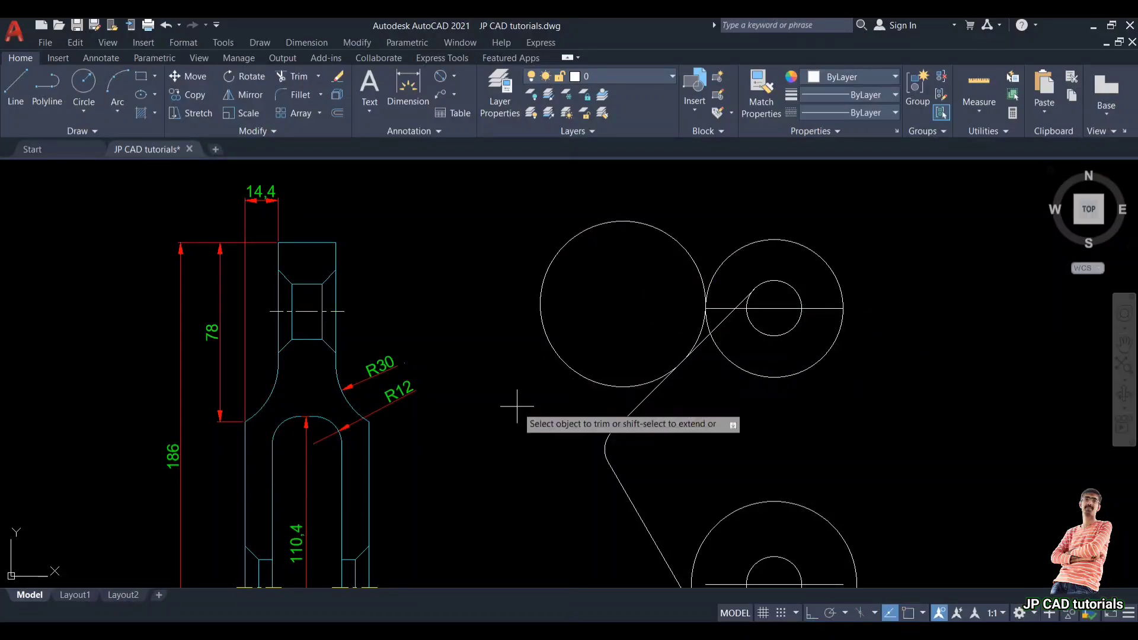
click(558, 356)
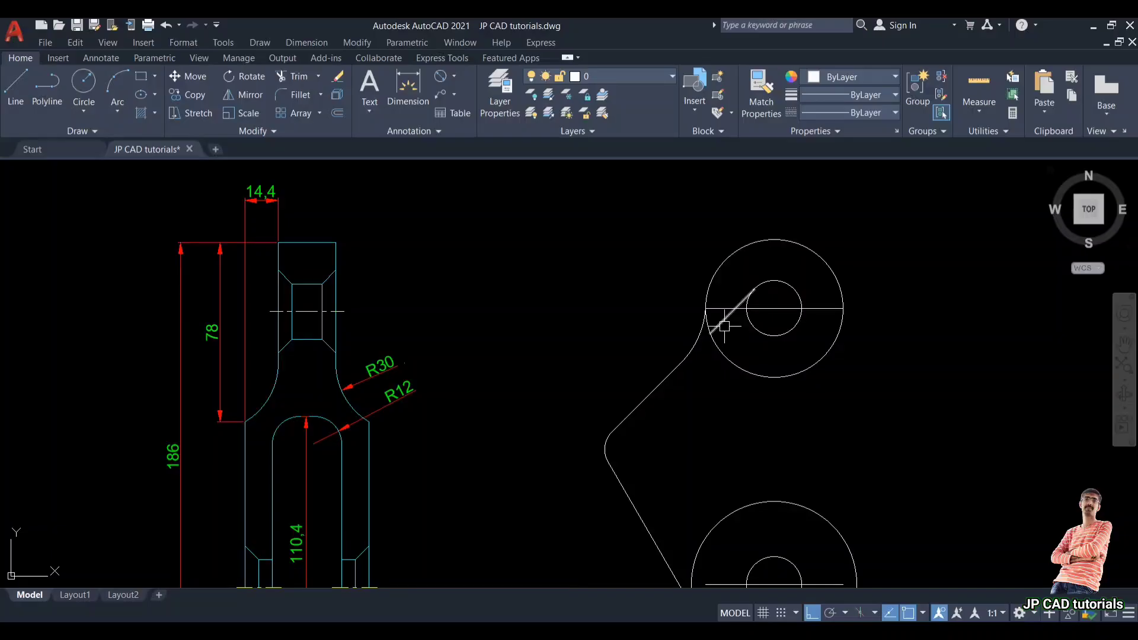
scroll(724, 326, down, 5)
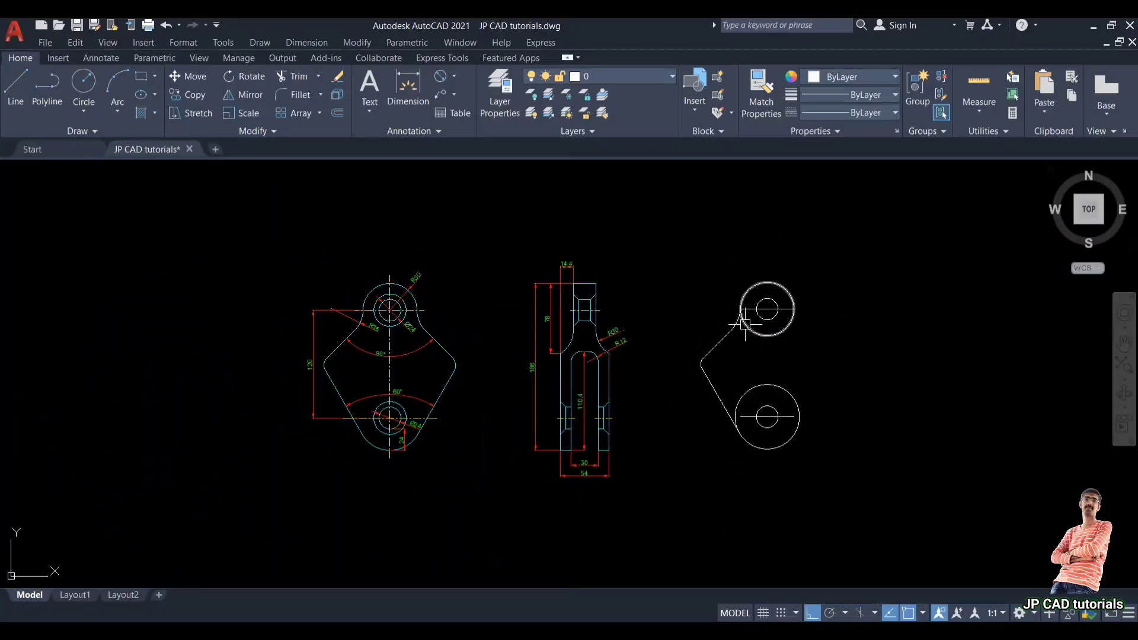
scroll(746, 325, up, 4)
middle_drag(746, 325, 861, 332)
scroll(961, 323, down, 2)
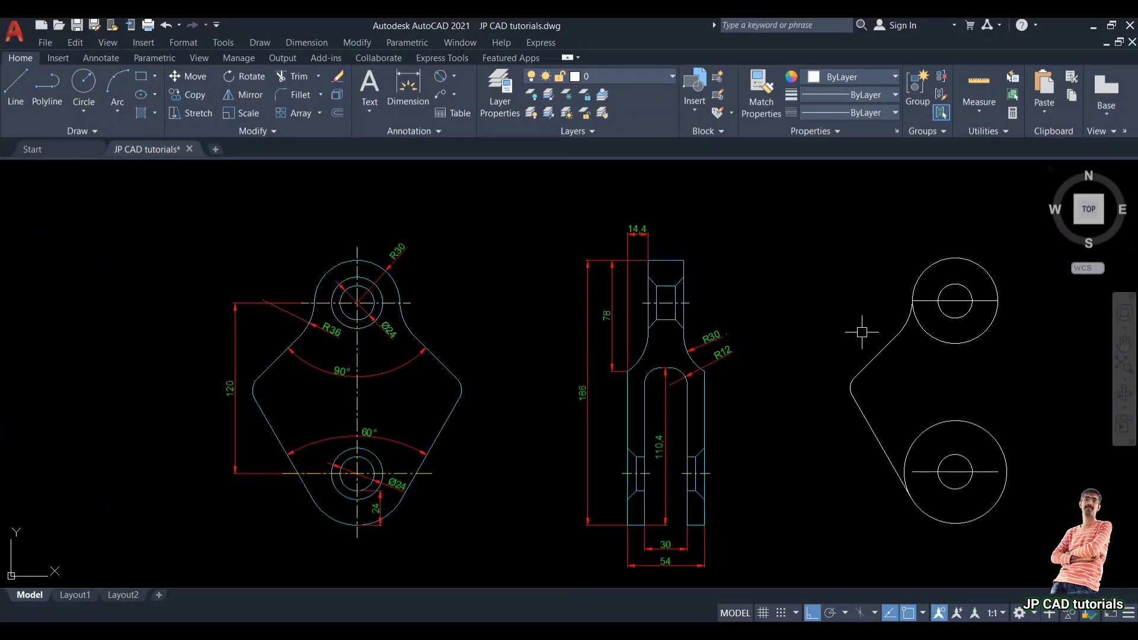
middle_drag(973, 348, 913, 351)
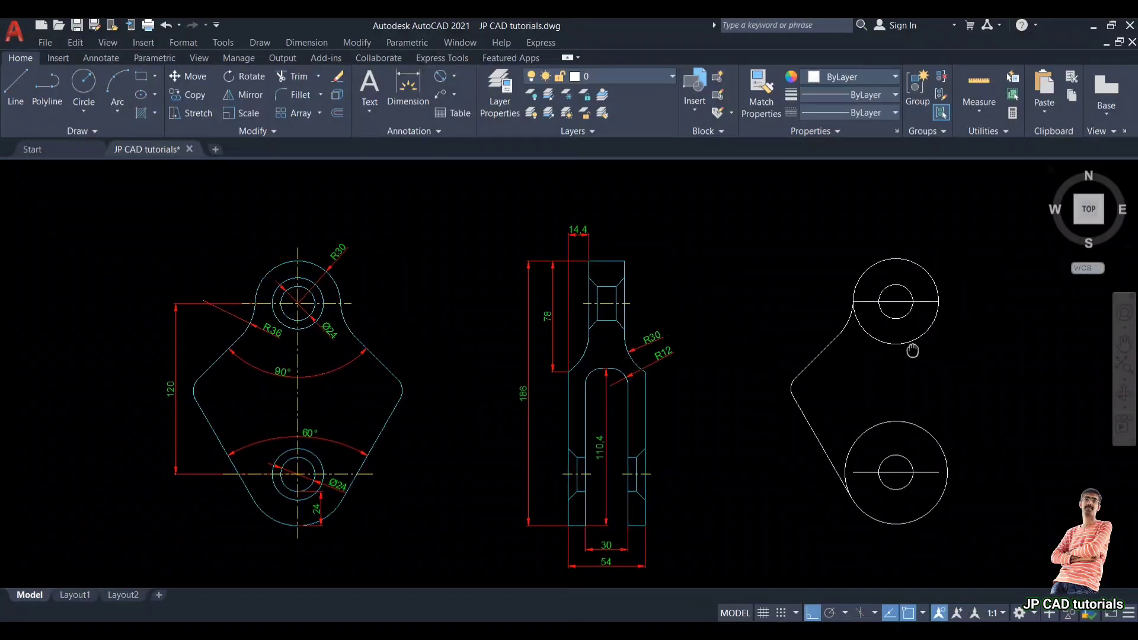
Step: Mirror the left profile's angled lines, fillet and tangent arc about the vertical centre line, keeping the originals
click(835, 297)
click(763, 408)
scroll(858, 343, up, 2)
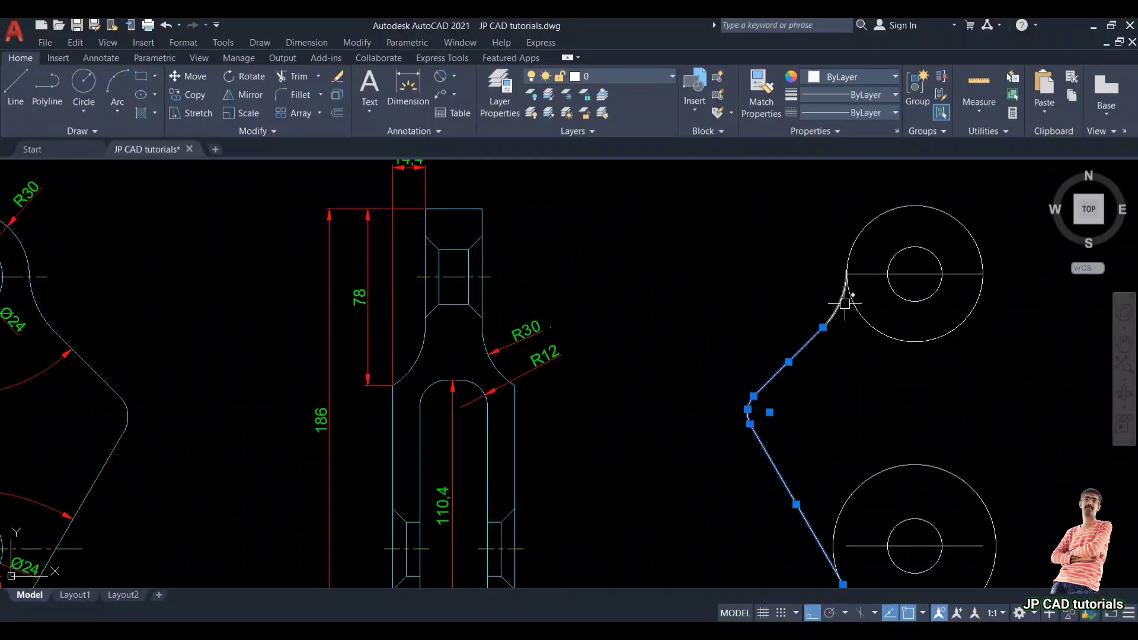
text(i)
key(Return)
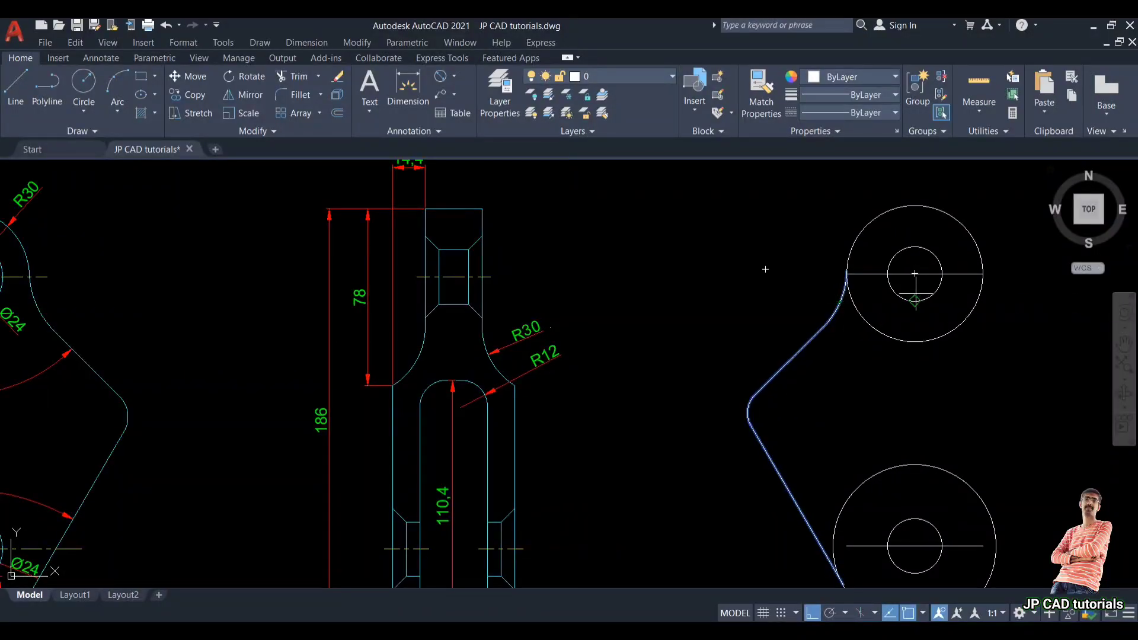
click(914, 274)
click(909, 393)
key(Return)
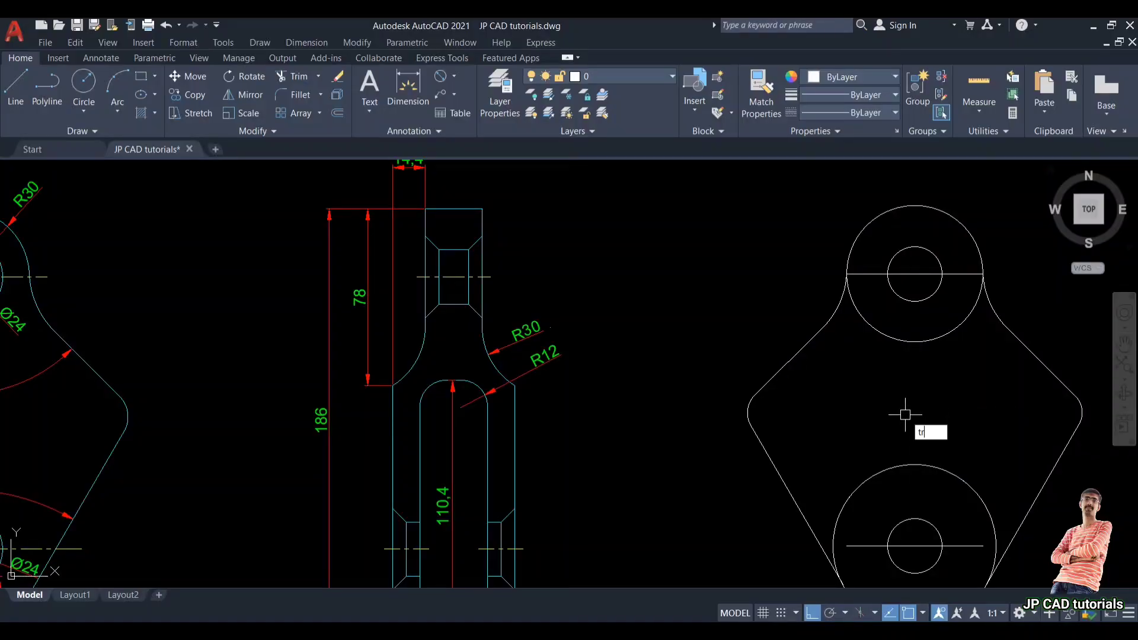
Step: Trim away the outer circles' arcs lying inside the profile with a fence
key(Return)
scroll(895, 333, down, 2)
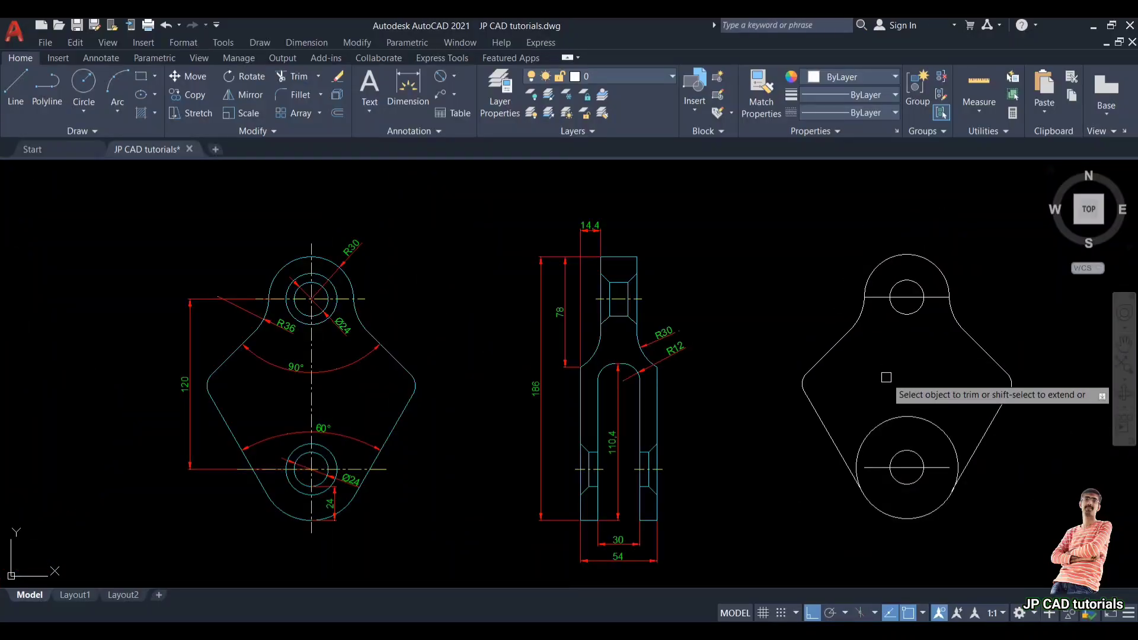
scroll(890, 432, up, 2)
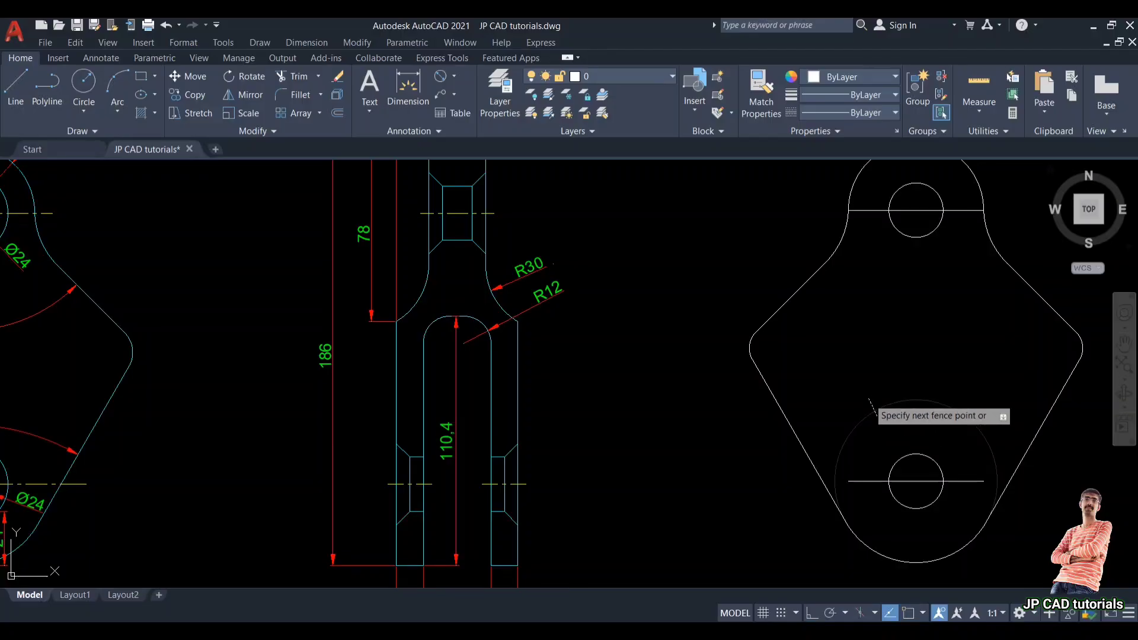
scroll(901, 403, down, 2)
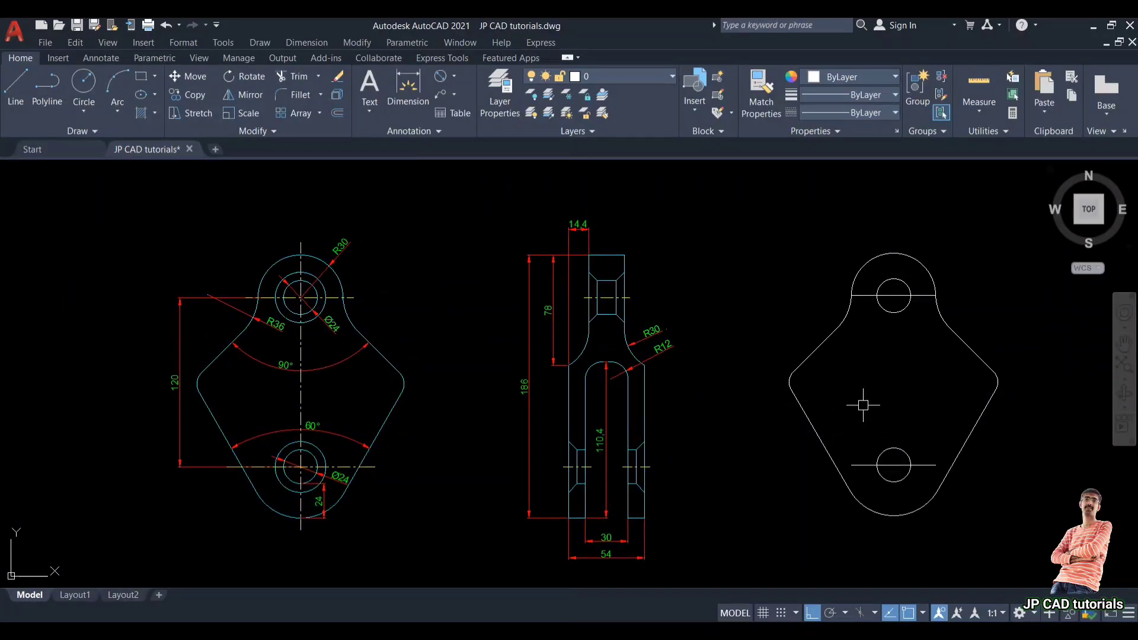
scroll(293, 261, up, 3)
click(290, 292)
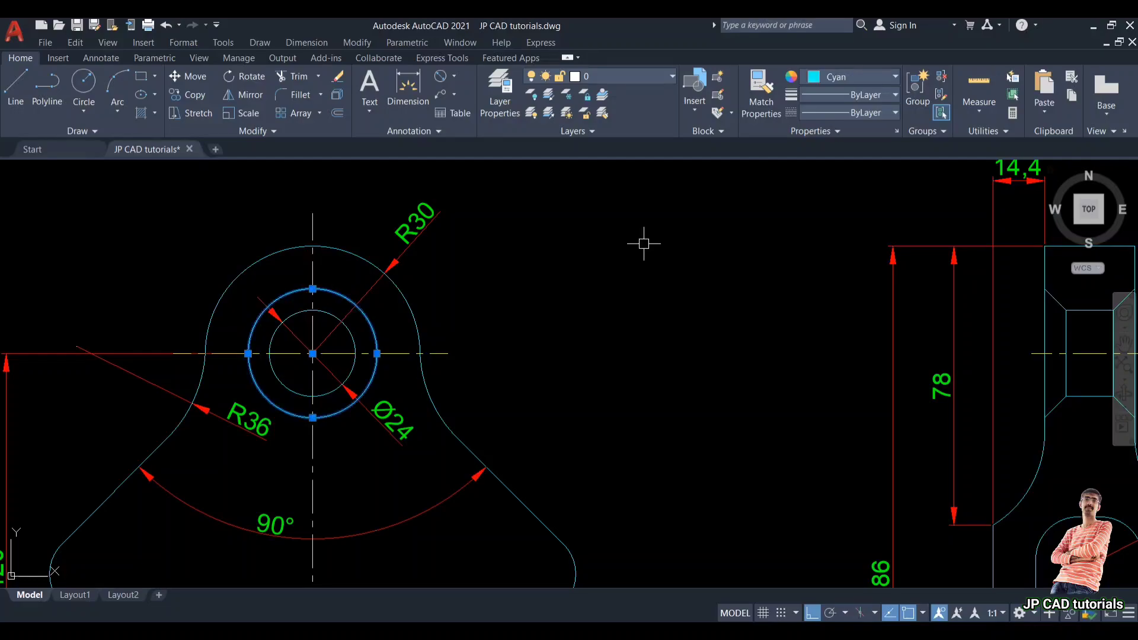
scroll(643, 243, down, 2)
click(488, 444)
scroll(602, 344, down, 2)
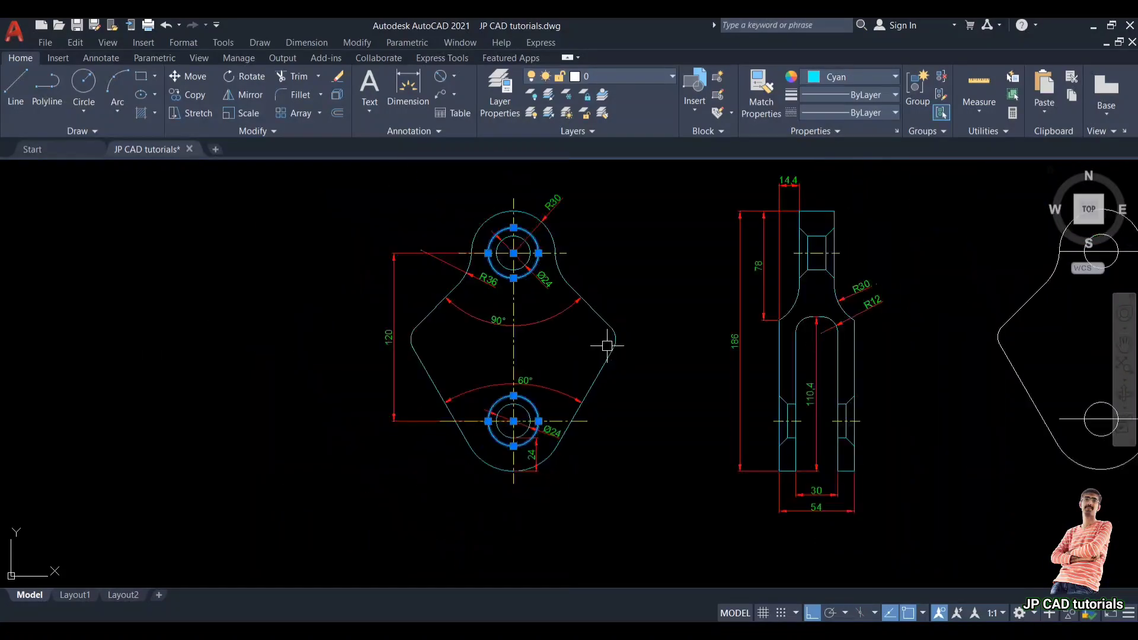
middle_drag(603, 343, 581, 386)
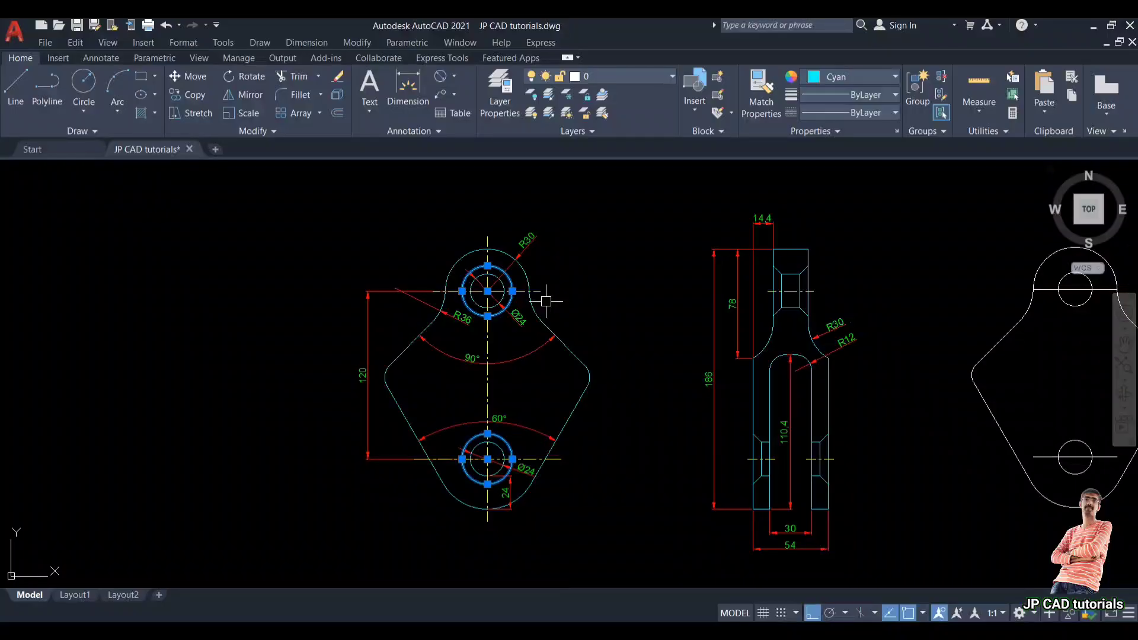
key(Escape)
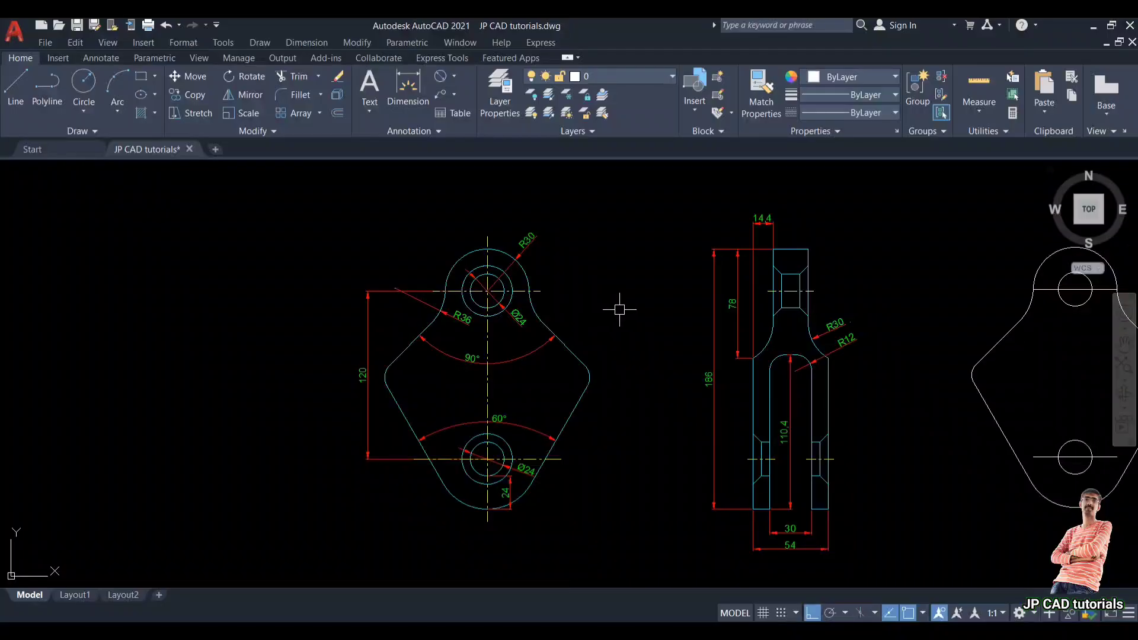
Step: Draw horizontal projection lines to the right from the top and bottom of the front view
mouse_move(672, 323)
middle_down()
mouse_move(490, 312)
mouse_move(323, 332)
middle_up()
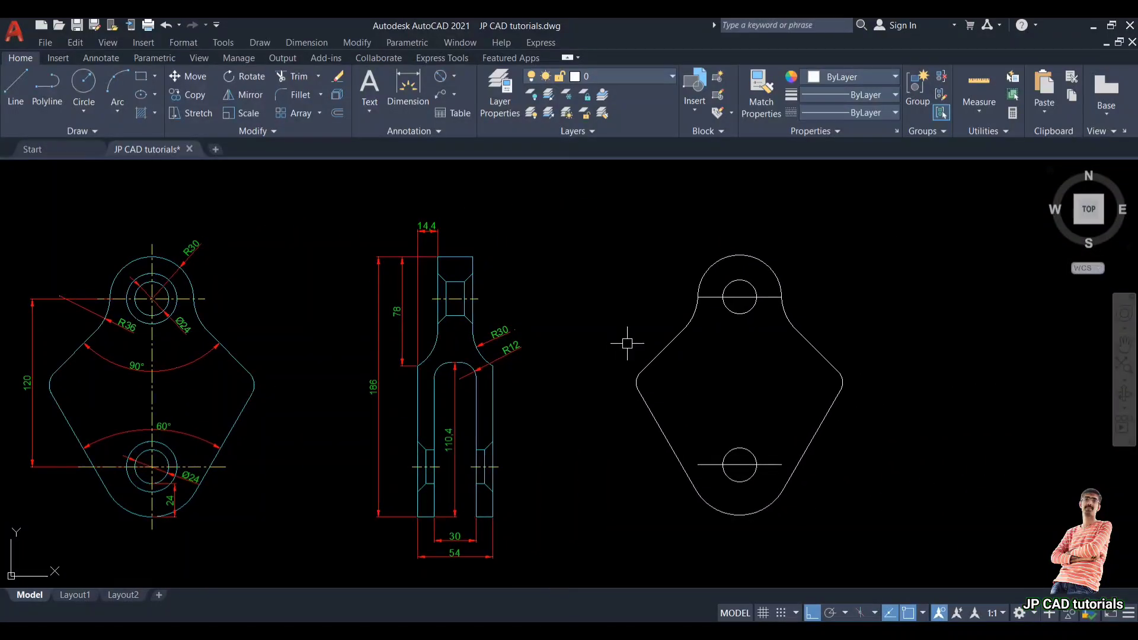
middle_drag(818, 320, 739, 315)
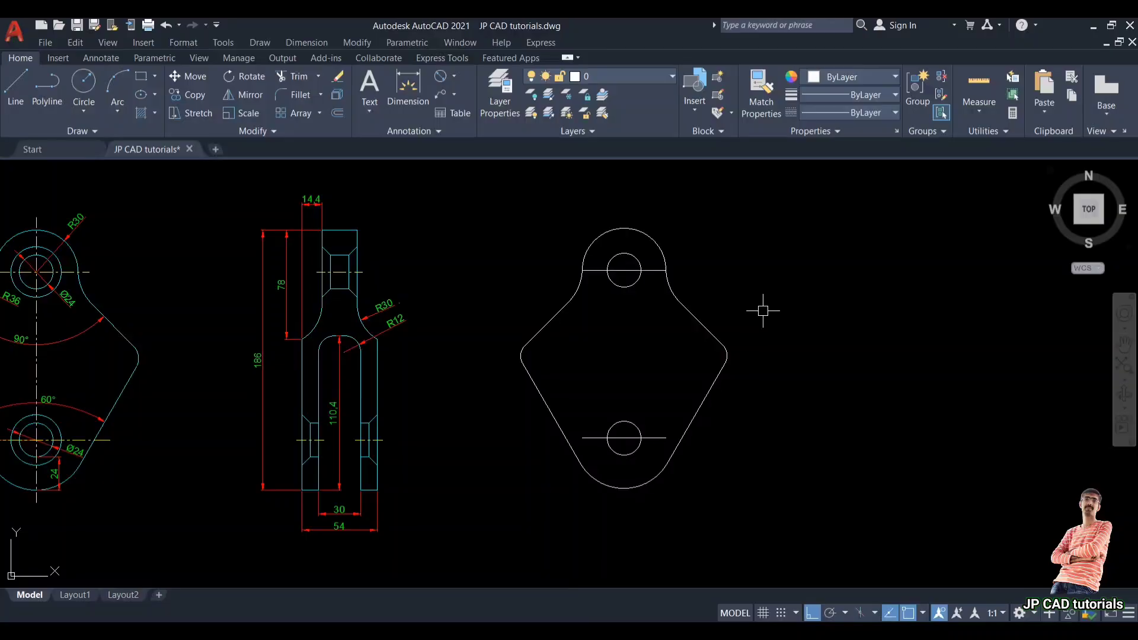
key(l)
key(Return)
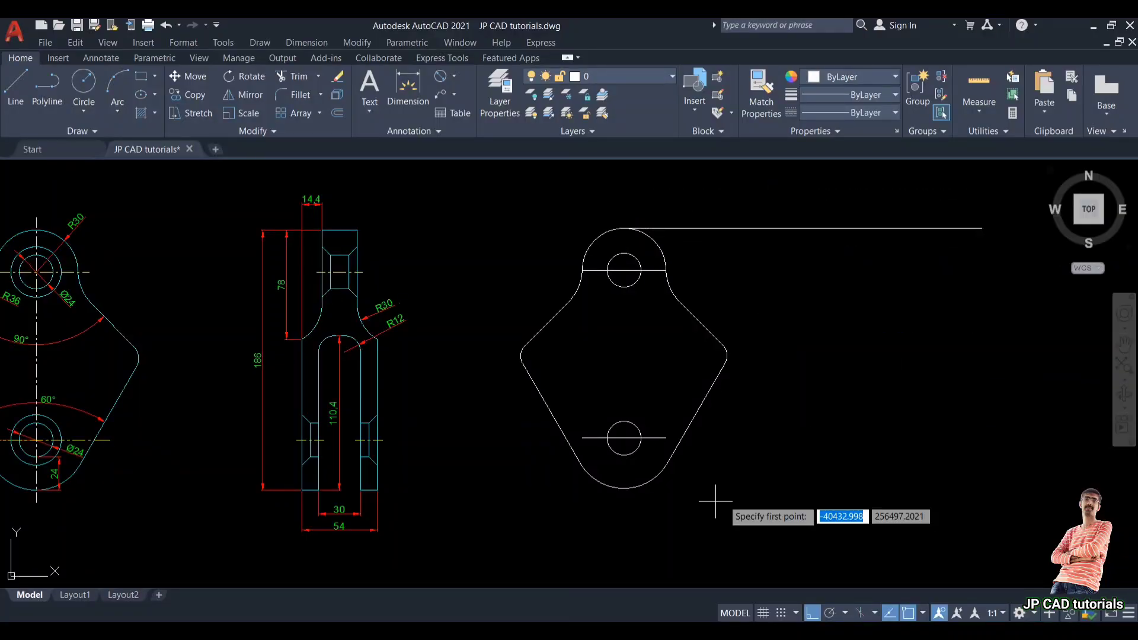
click(629, 488)
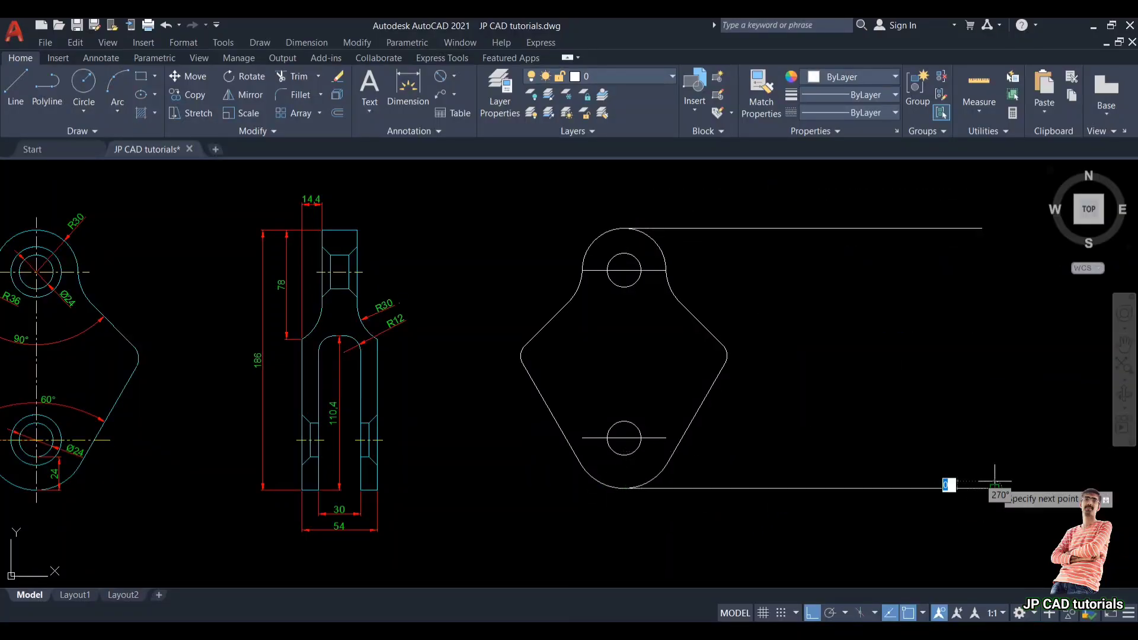
key(Return)
key(Return)
Step: Draw a vertical line crossing both projection lines to start the side view
click(865, 198)
click(849, 527)
key(Return)
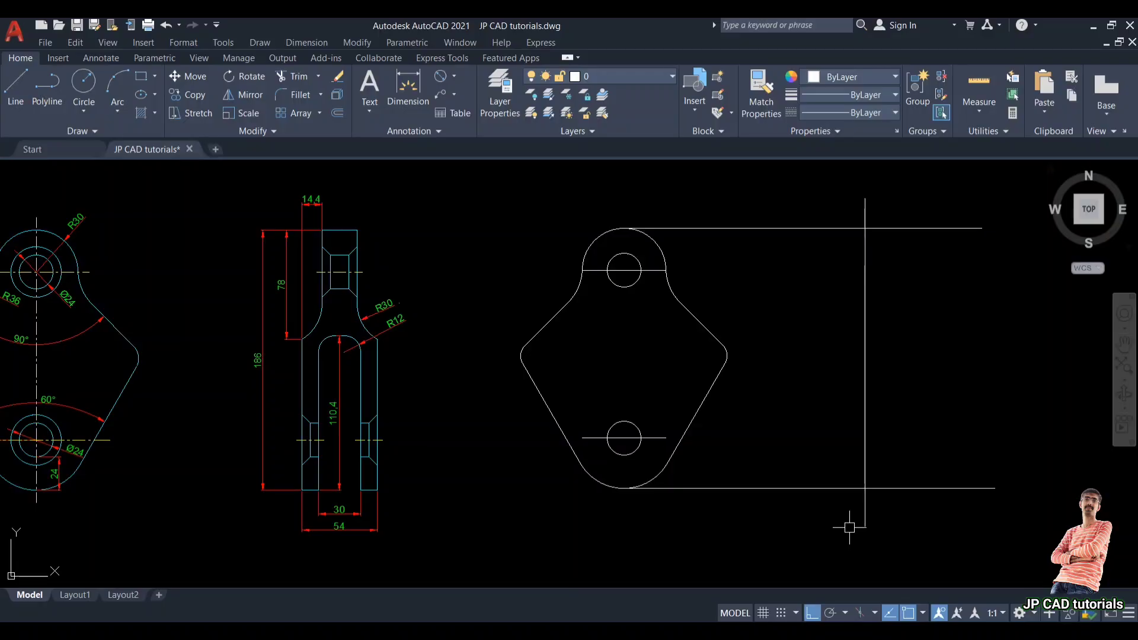
Step: Trim the vertical line's end sticking out above the top projection line
text(tr)
key(Return)
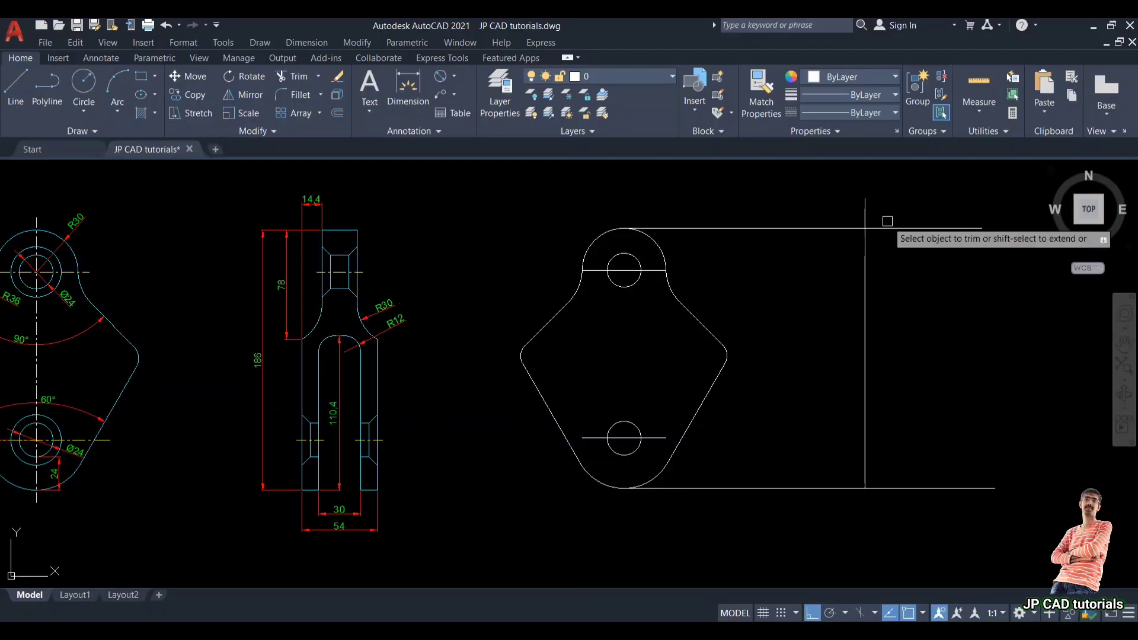
click(869, 207)
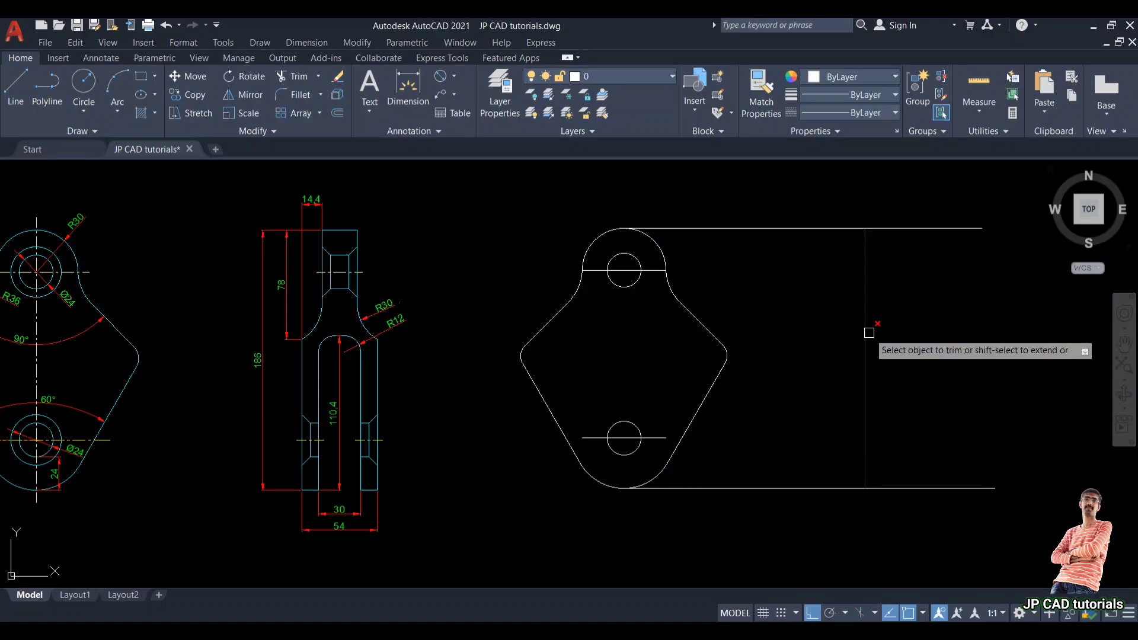
key(Escape)
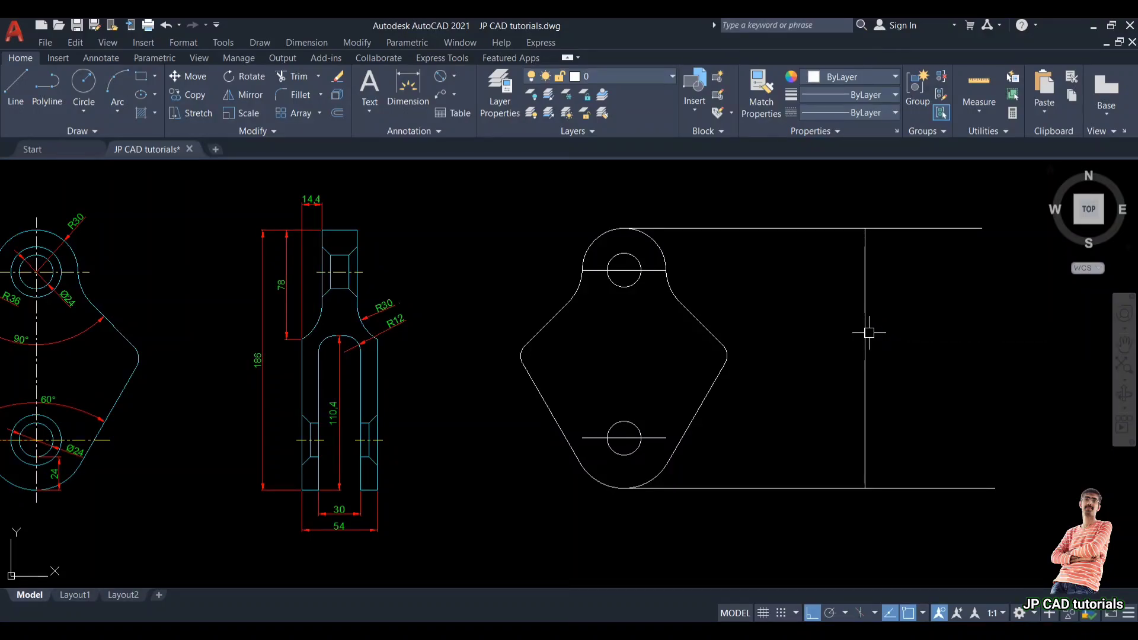
click(793, 307)
key(Escape)
Step: Add a linear dimension across the top width of the reference side view
middle_drag(381, 262, 435, 279)
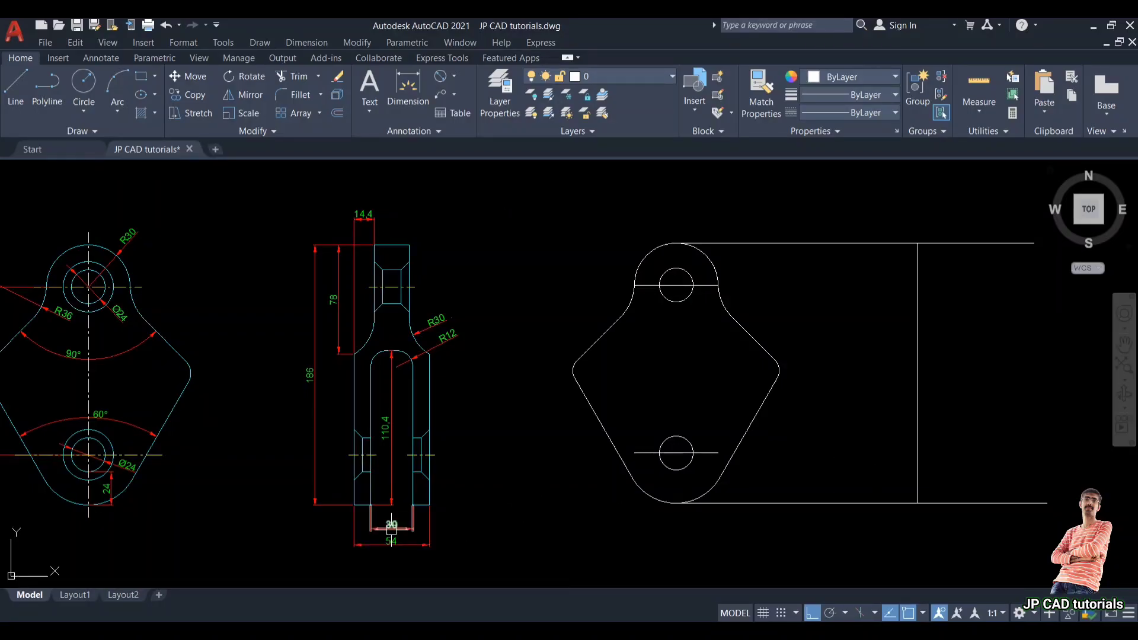
scroll(391, 527, up, 2)
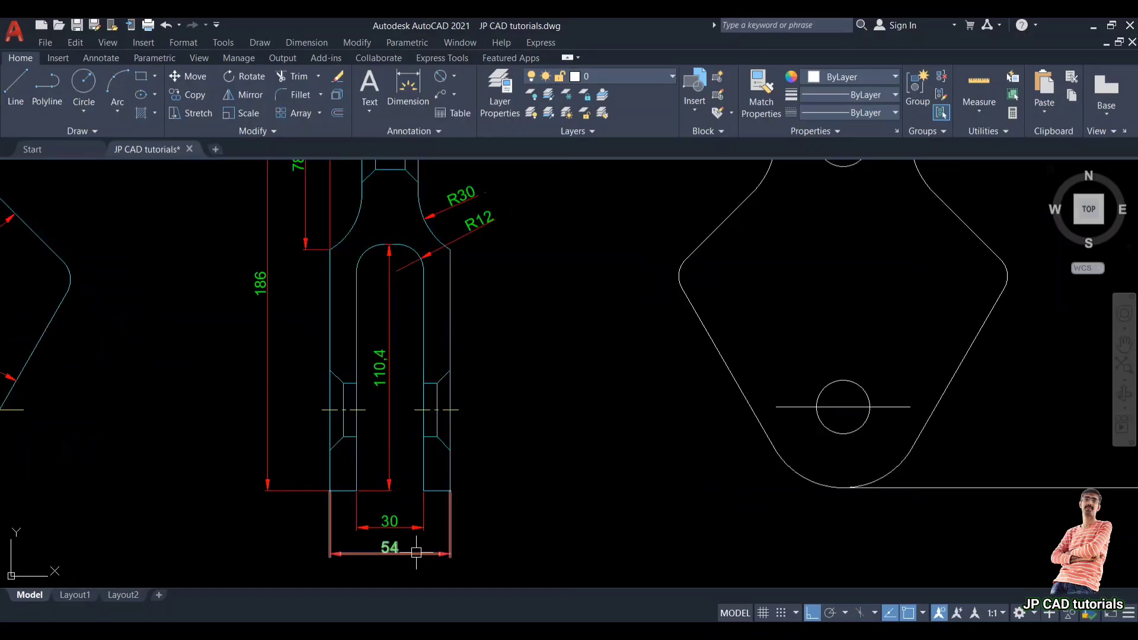
scroll(418, 549, down, 3)
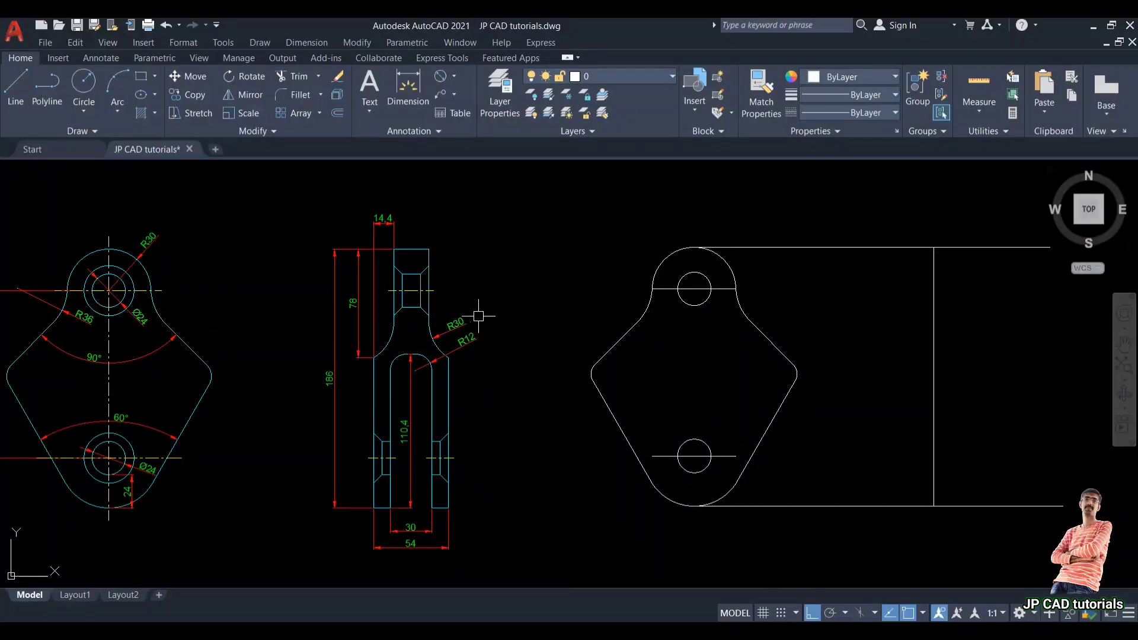
click(422, 77)
scroll(394, 262, up, 5)
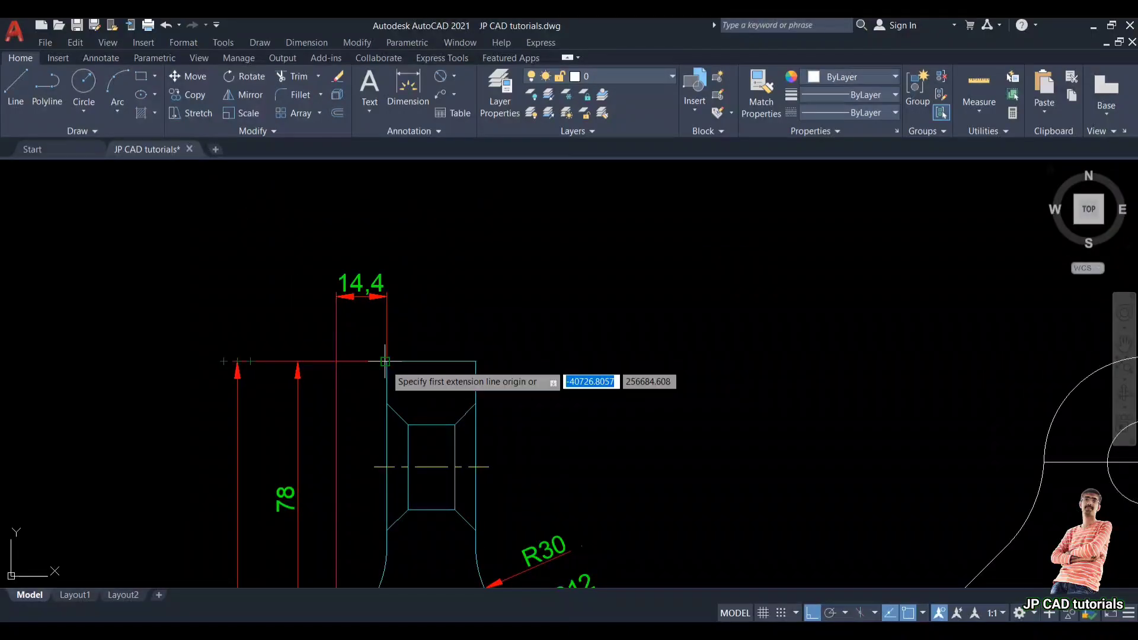
click(388, 361)
key(Escape)
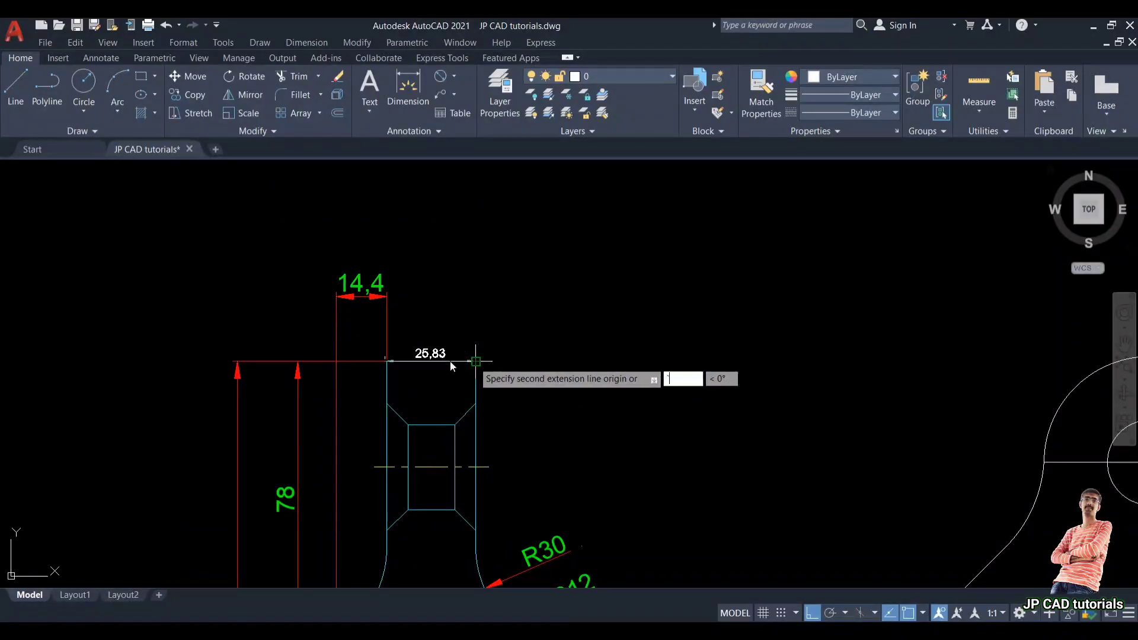
key(space)
scroll(414, 361, up, 6)
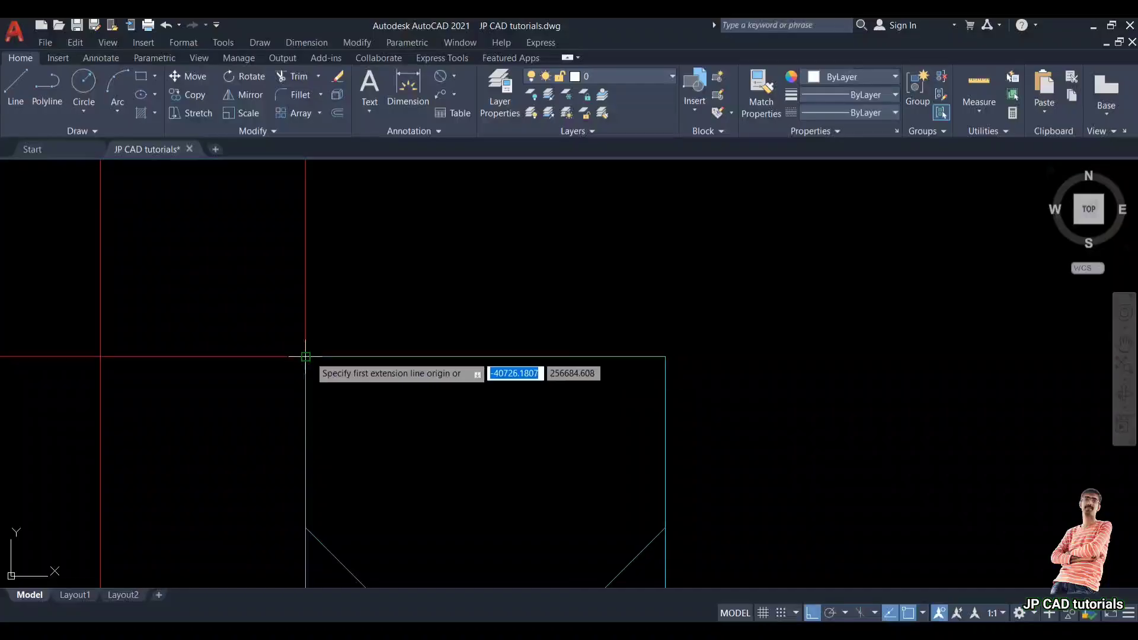
click(306, 356)
click(666, 356)
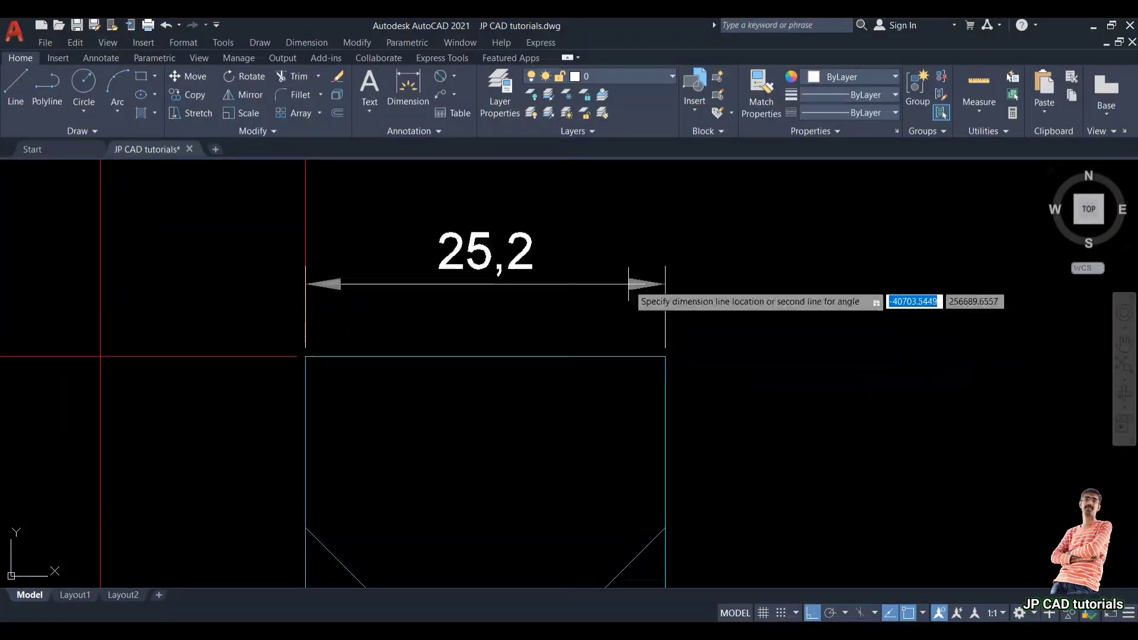
click(482, 277)
Step: Place the top-width dimension line above the reference side view
scroll(475, 293, down, 5)
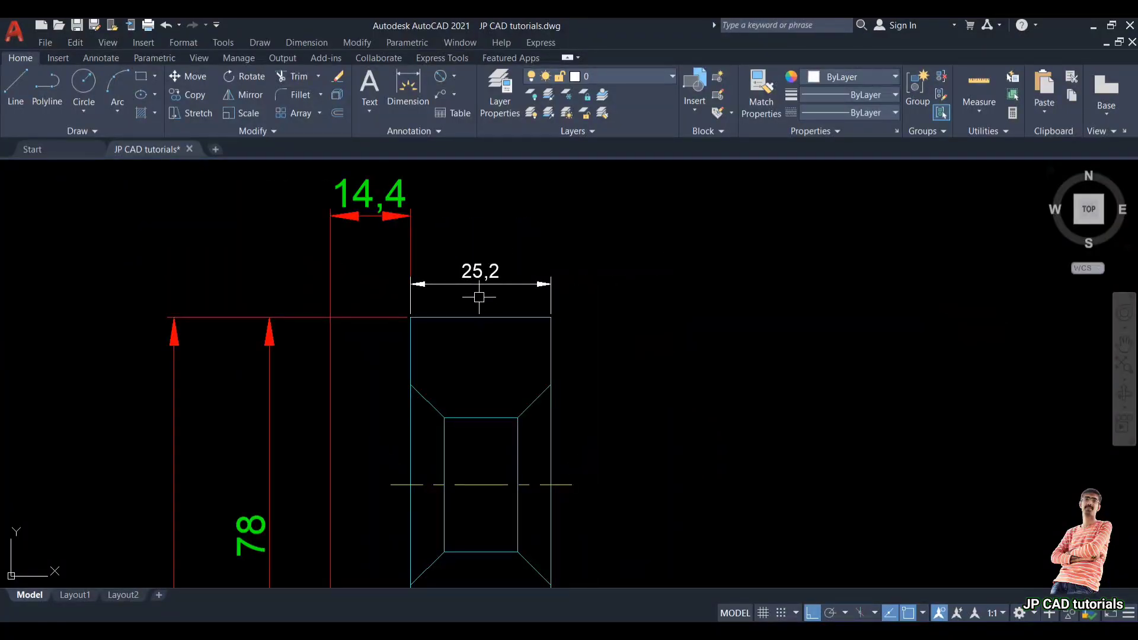
scroll(504, 293, down, 2)
mouse_move(504, 293)
middle_down()
mouse_move(312, 293)
mouse_move(436, 300)
mouse_move(323, 284)
mouse_move(484, 316)
middle_up()
scroll(529, 302, down, 2)
scroll(535, 292, down, 2)
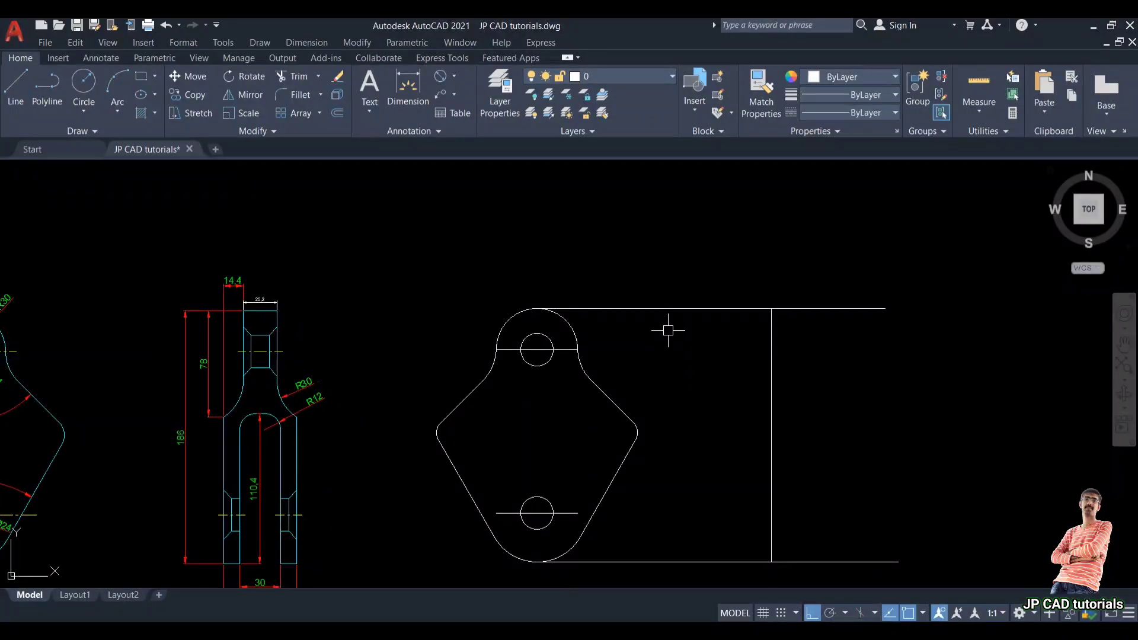
scroll(246, 326, up, 2)
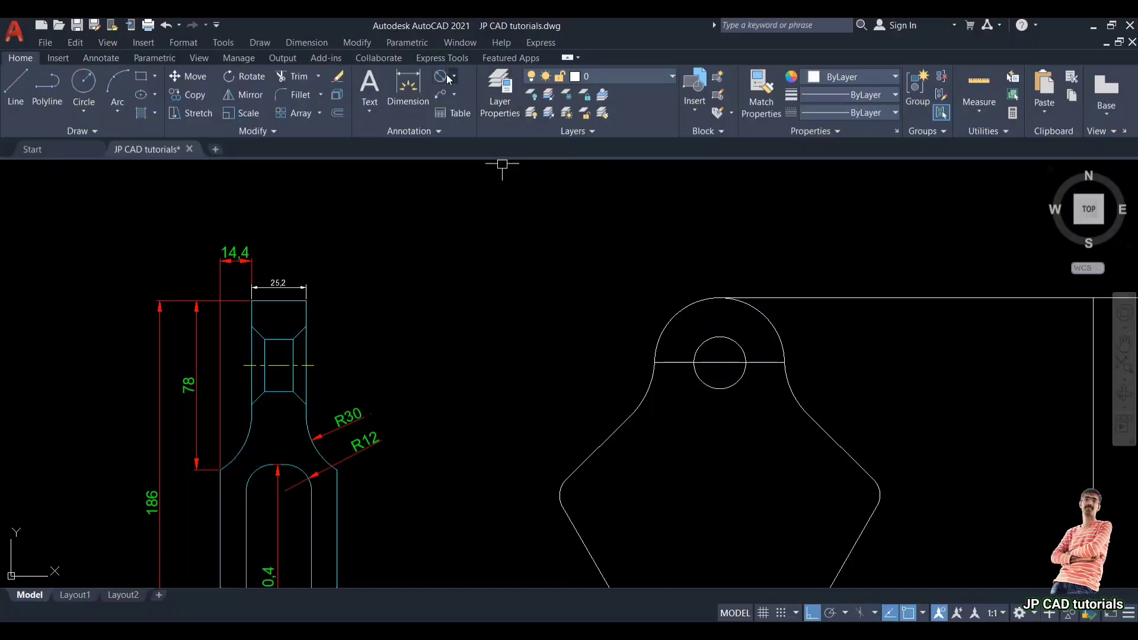
Step: Add a linear dimension from the reference side view's left edge to its centre line
click(427, 91)
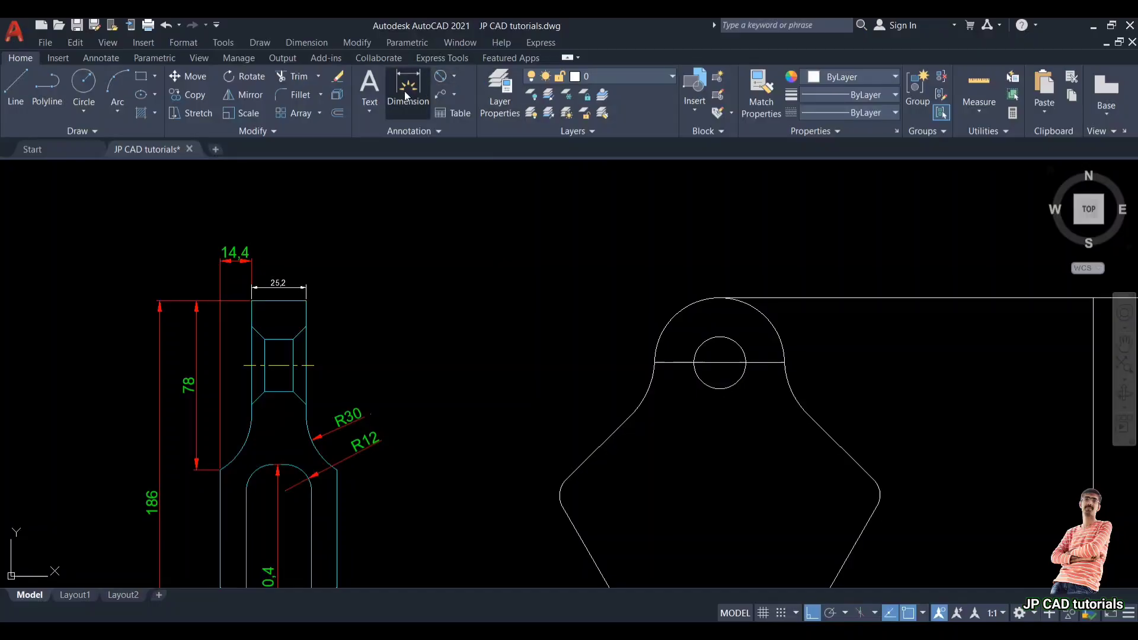
scroll(246, 307, up, 4)
click(252, 300)
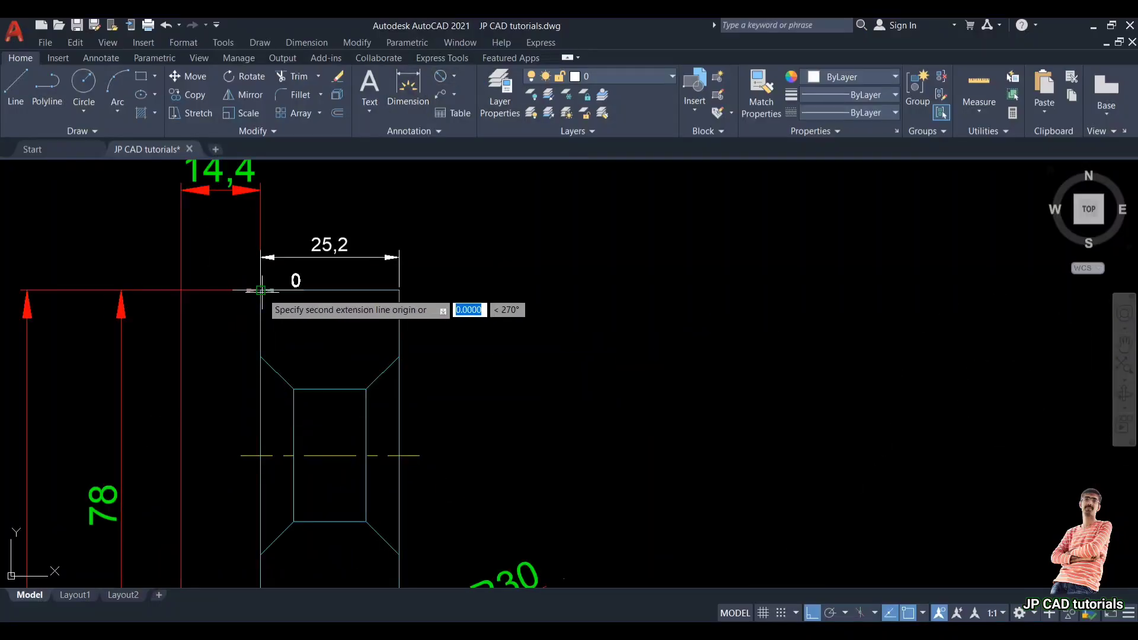
click(331, 290)
click(338, 329)
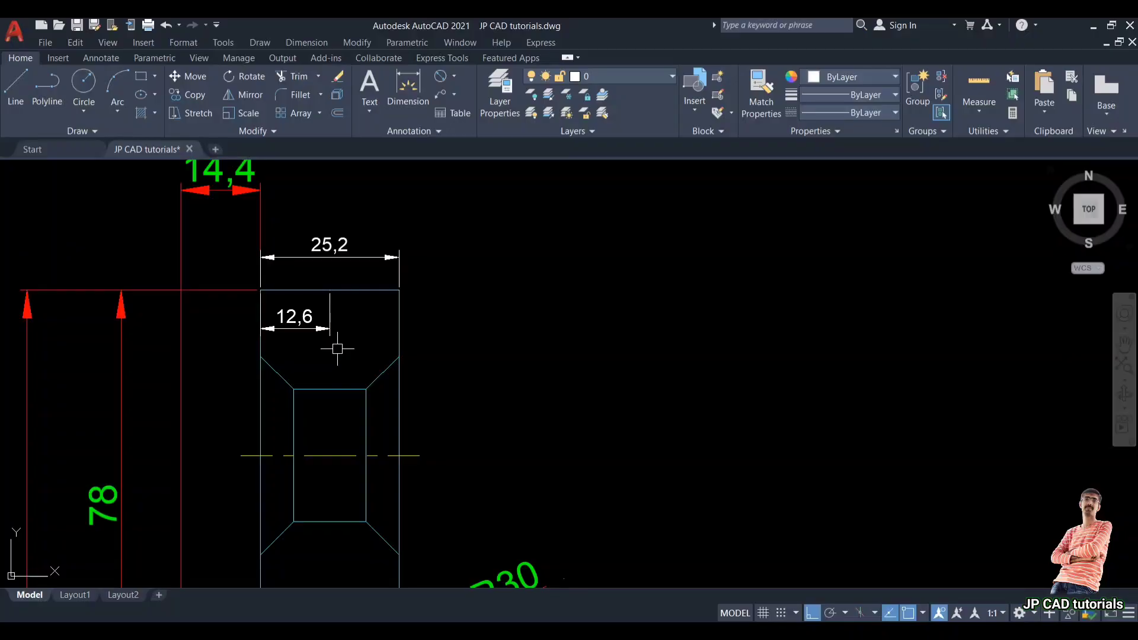
scroll(273, 349, down, 6)
Step: Offset the side view's vertical line 12.6 to the left
text(o)
key(Return)
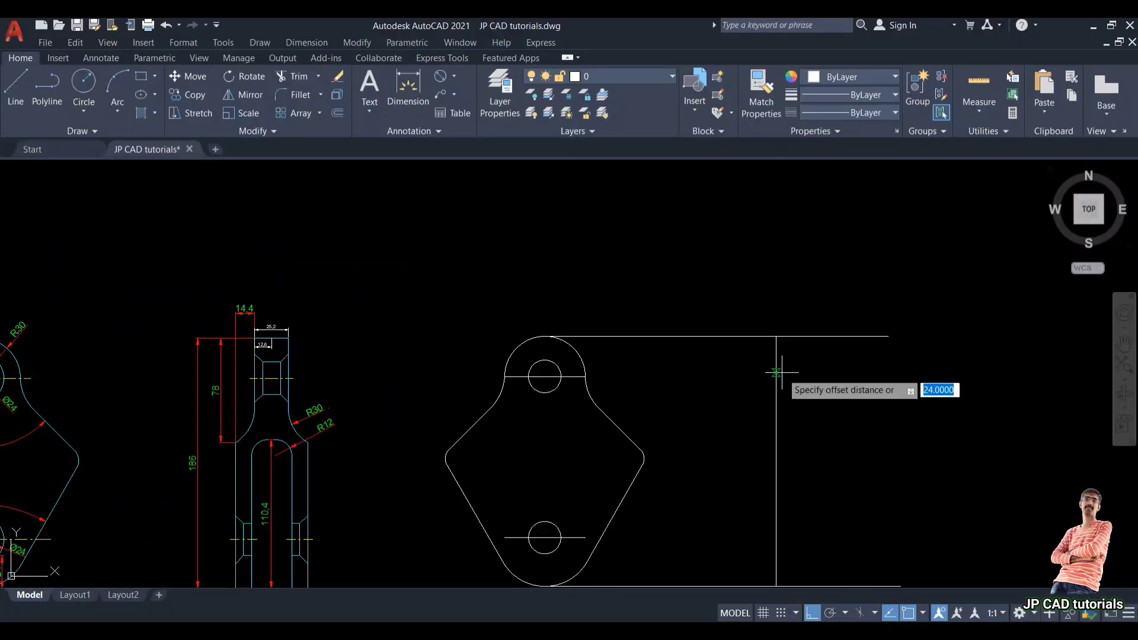
text(12.6)
key(Return)
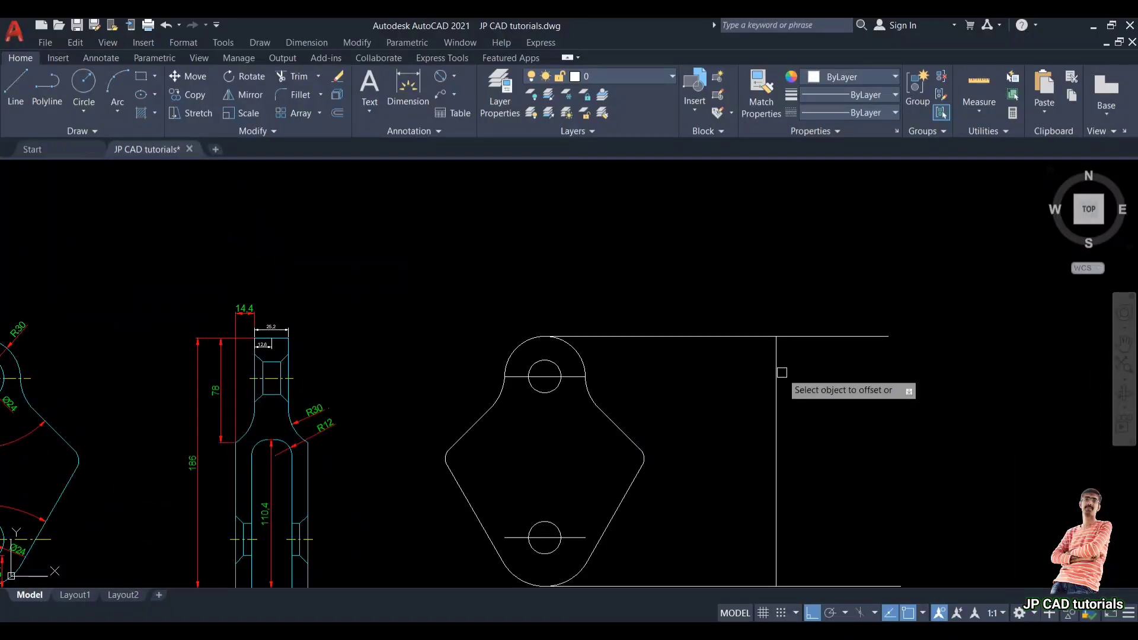
click(777, 372)
click(731, 377)
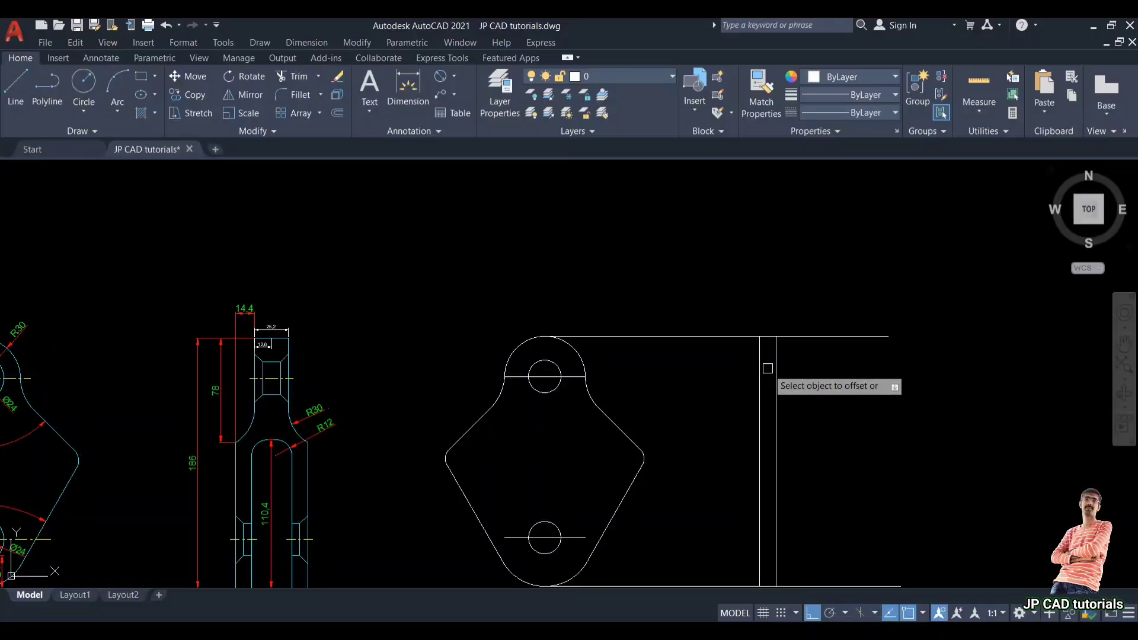
key(Escape)
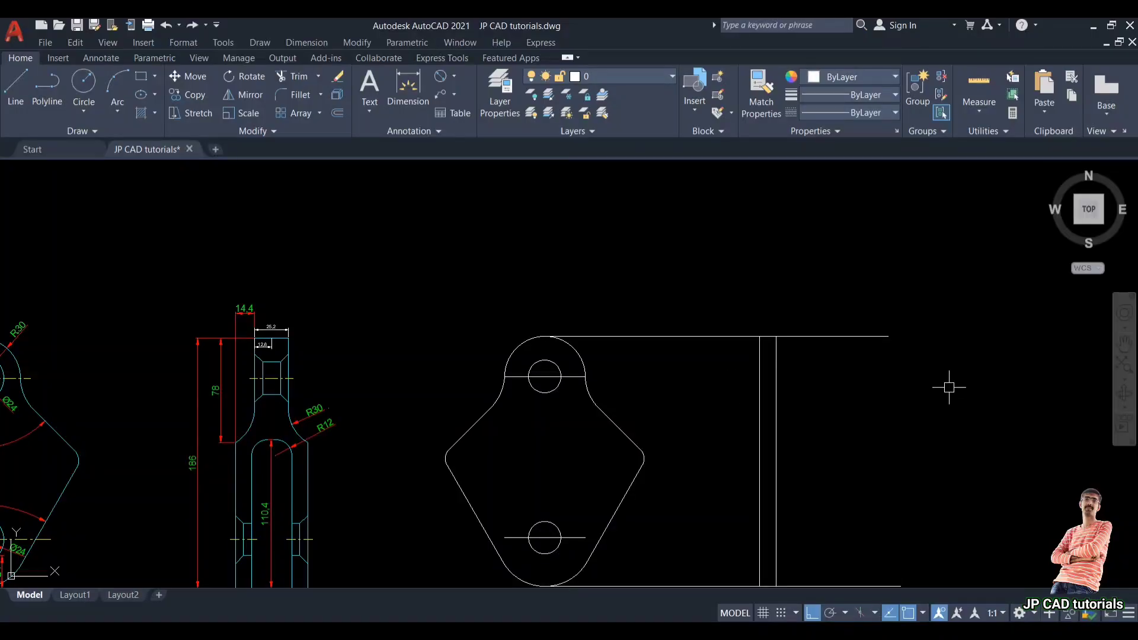
middle_drag(621, 385, 630, 324)
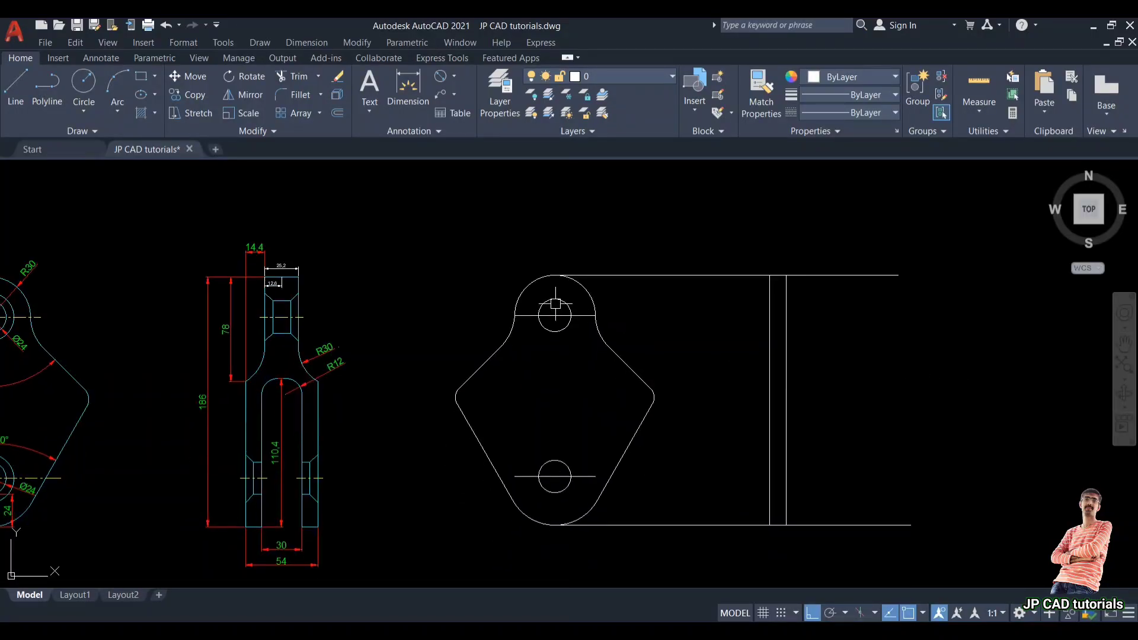
scroll(619, 332, up, 2)
Step: Draw horizontal projection lines from the top and bottom of the upper hole across to the side view
text(l)
key(Return)
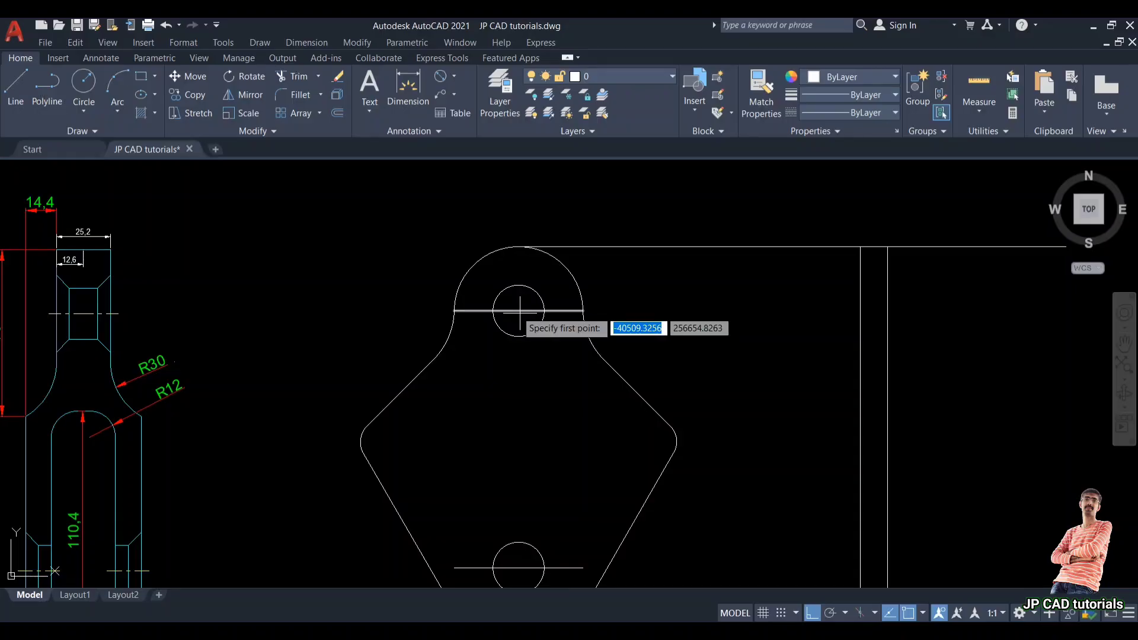
click(519, 285)
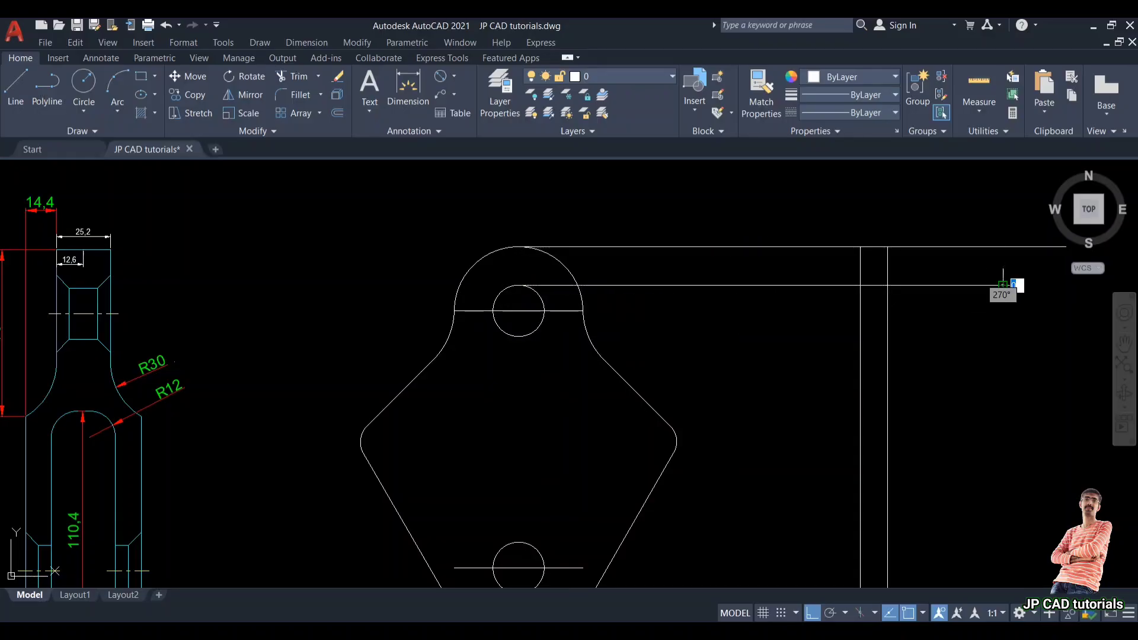
click(1003, 285)
key(Return)
key(Return)
click(518, 336)
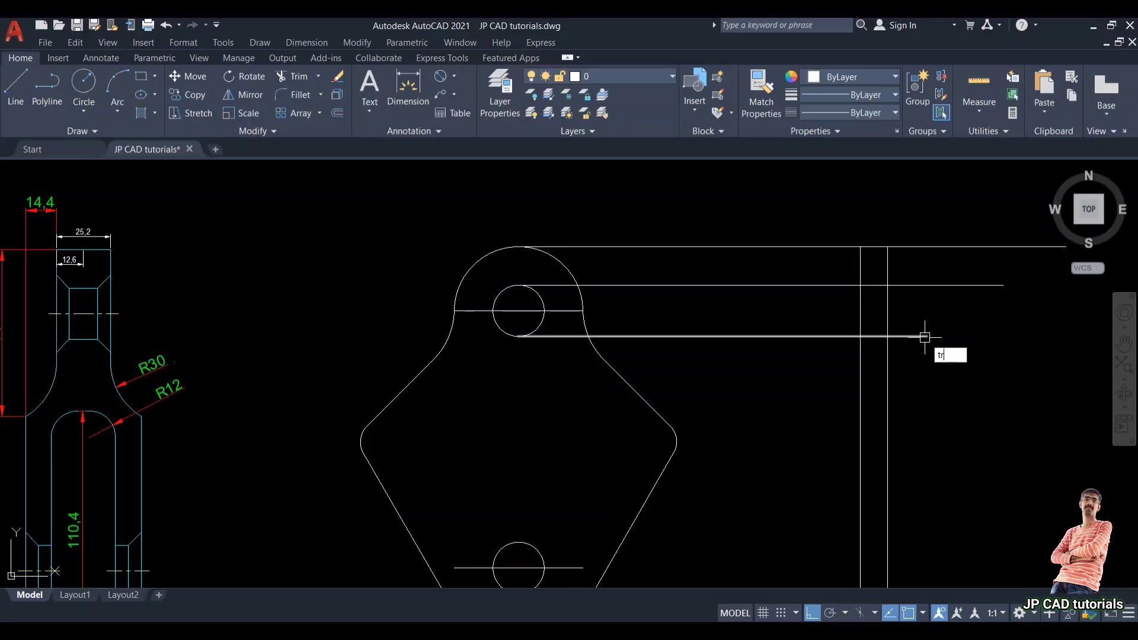
Step: Trim the upper hole's projection lines between the two views and beyond the side view's outline
key(Return)
click(791, 362)
click(771, 314)
click(763, 267)
click(748, 309)
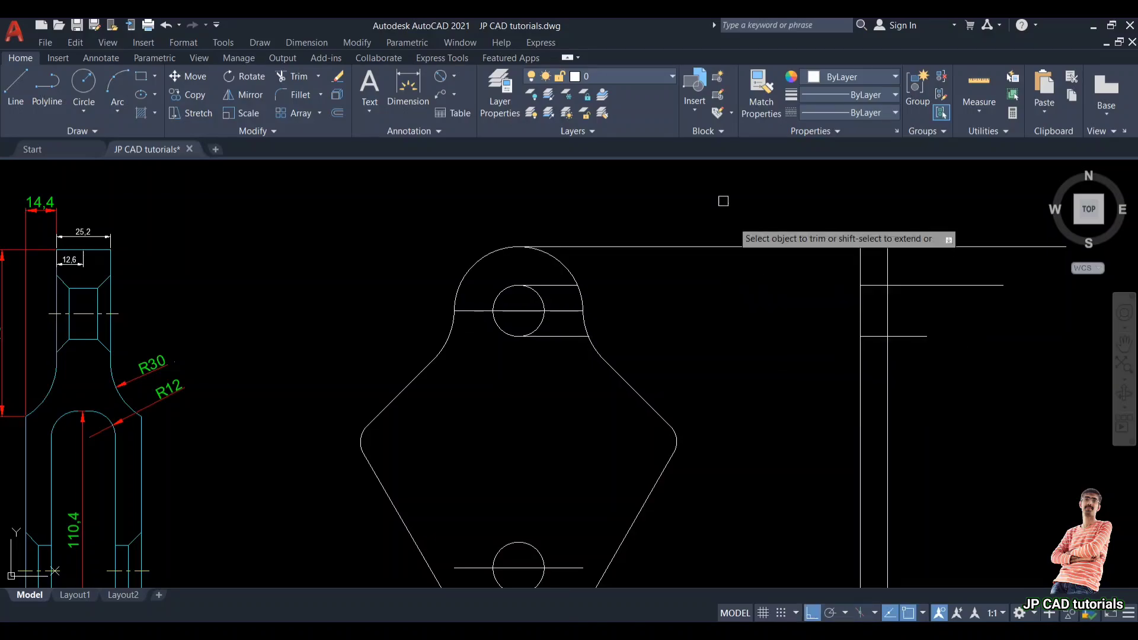
click(723, 201)
click(726, 284)
click(932, 365)
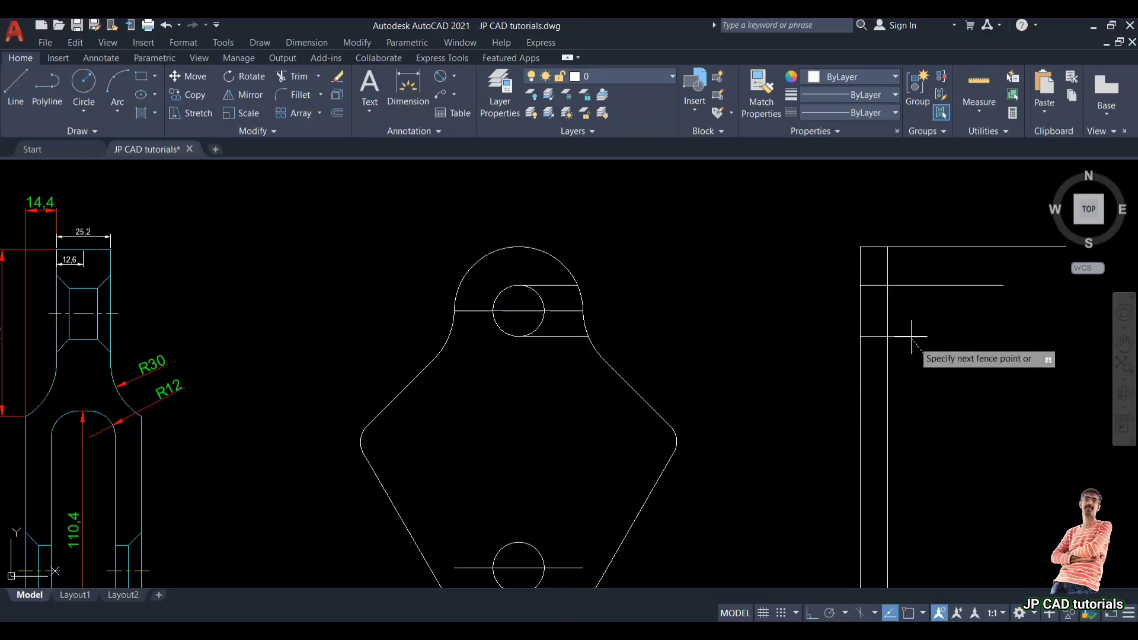
click(911, 255)
click(900, 301)
scroll(900, 300, down, 2)
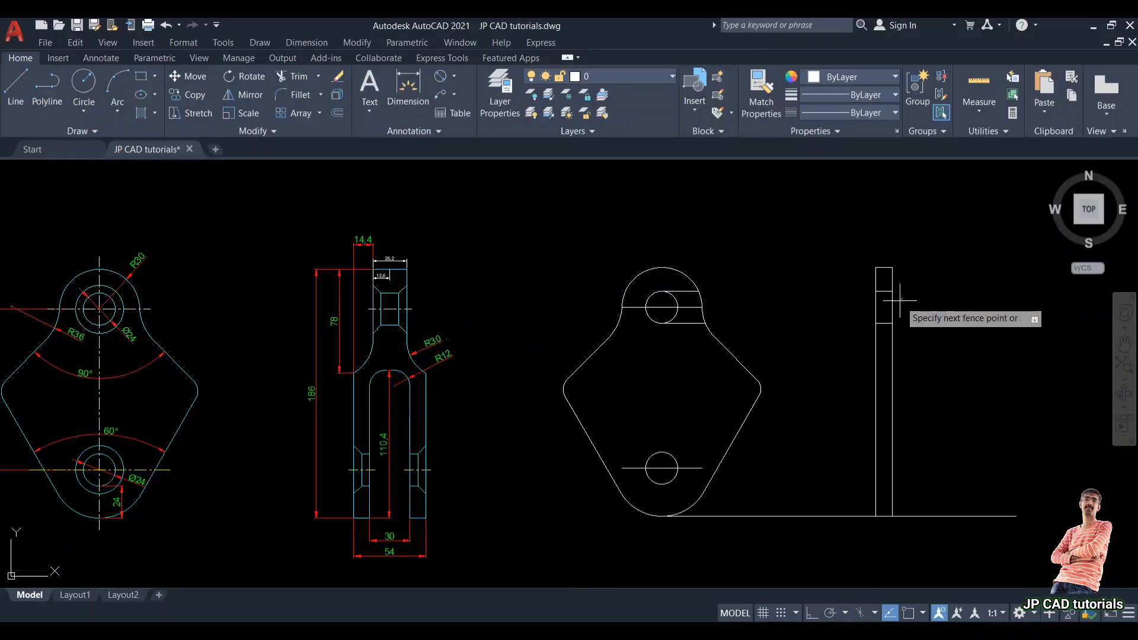
key(Escape)
scroll(900, 306, up, 4)
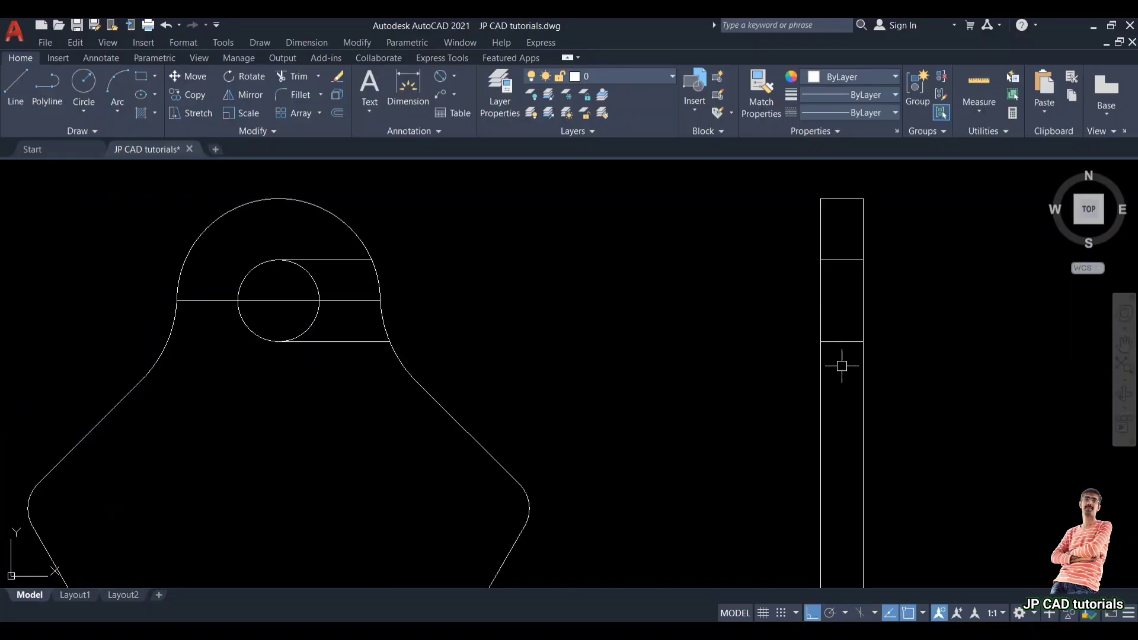
scroll(842, 366, down, 4)
scroll(306, 339, up, 2)
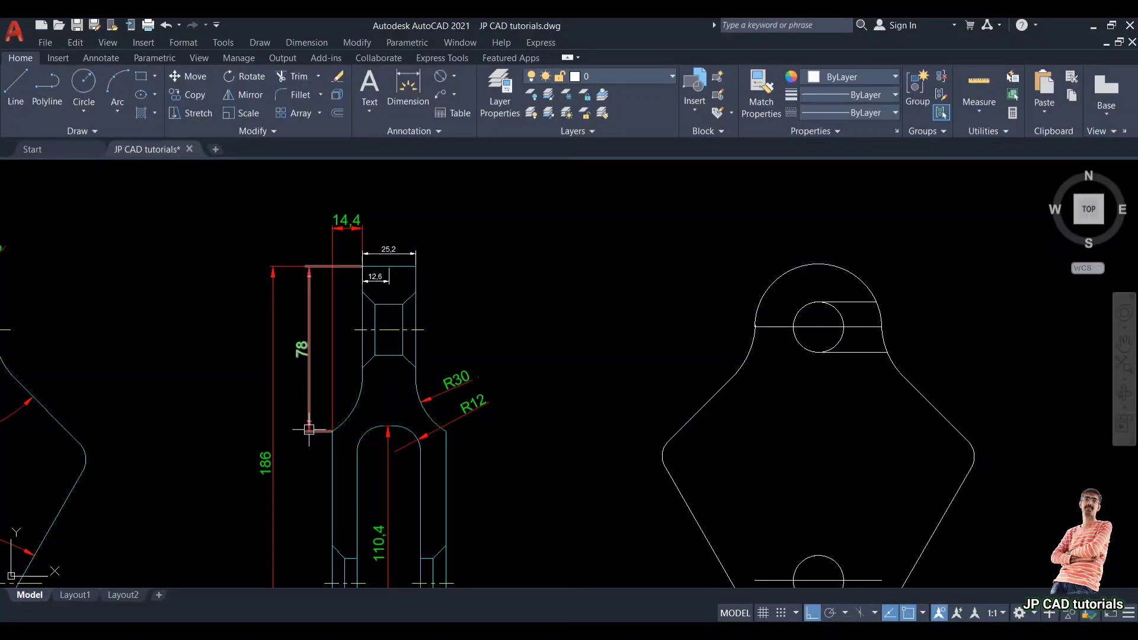
Step: Offset the side view's top line 78 downward
middle_drag(535, 408, 373, 401)
text(o)
key(Return)
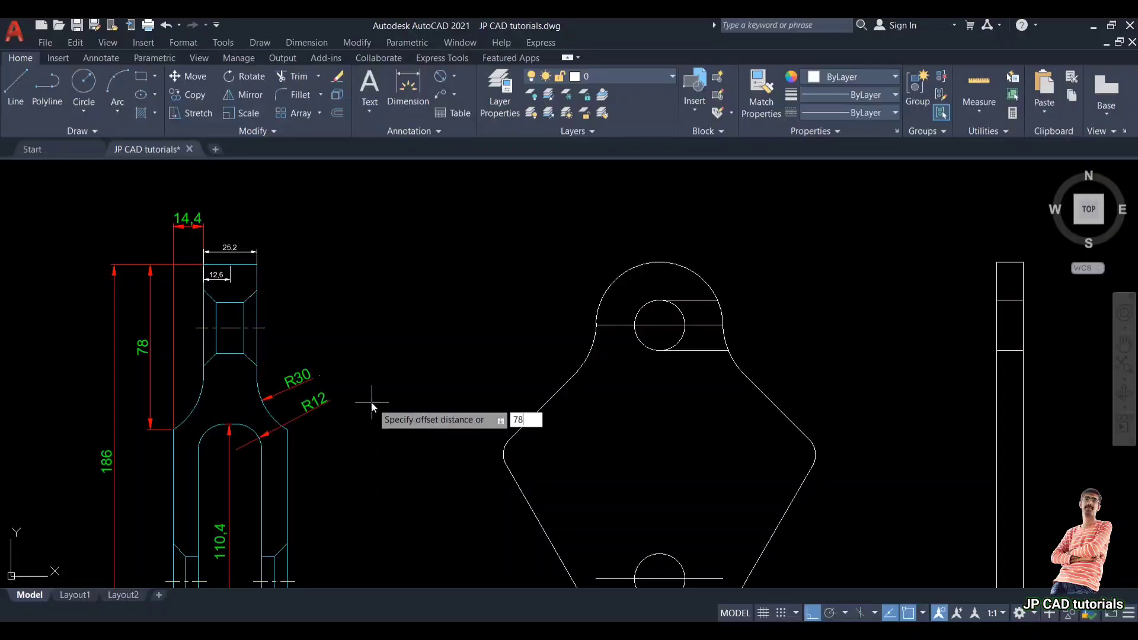
key(Return)
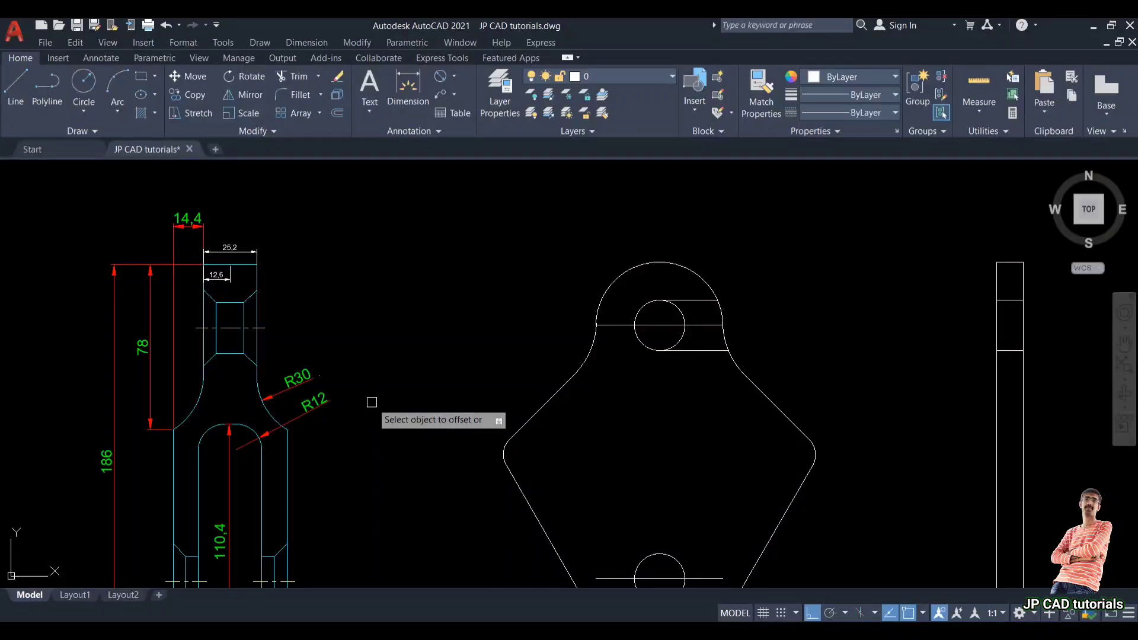
click(1009, 262)
click(1013, 334)
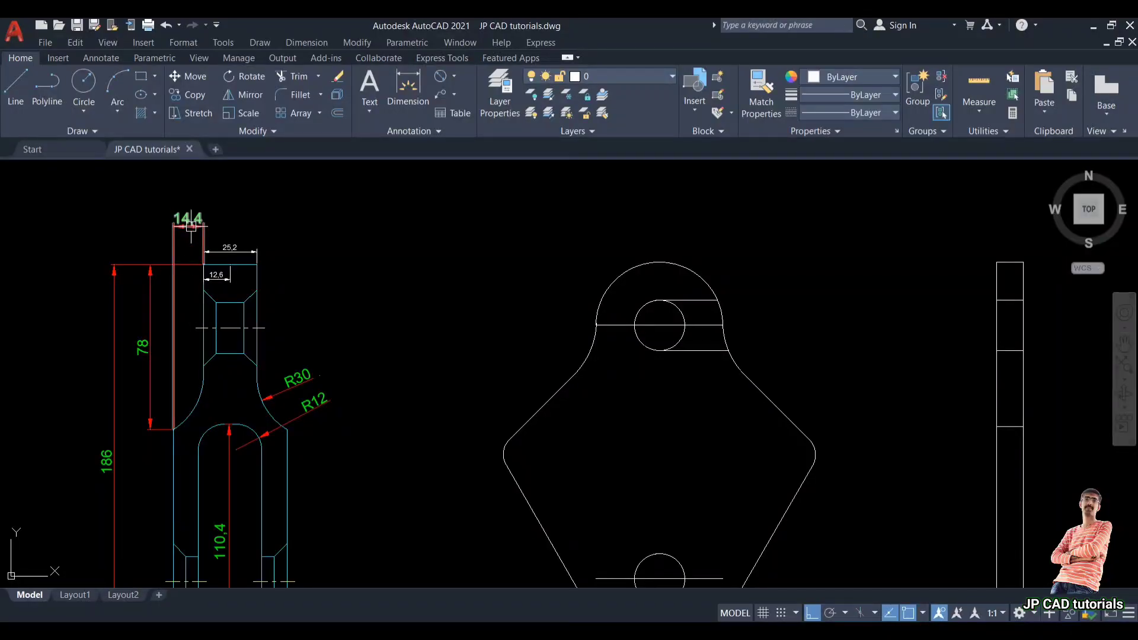
Step: Offset the side view's left edge line outward to the left
text(o)
key(Return)
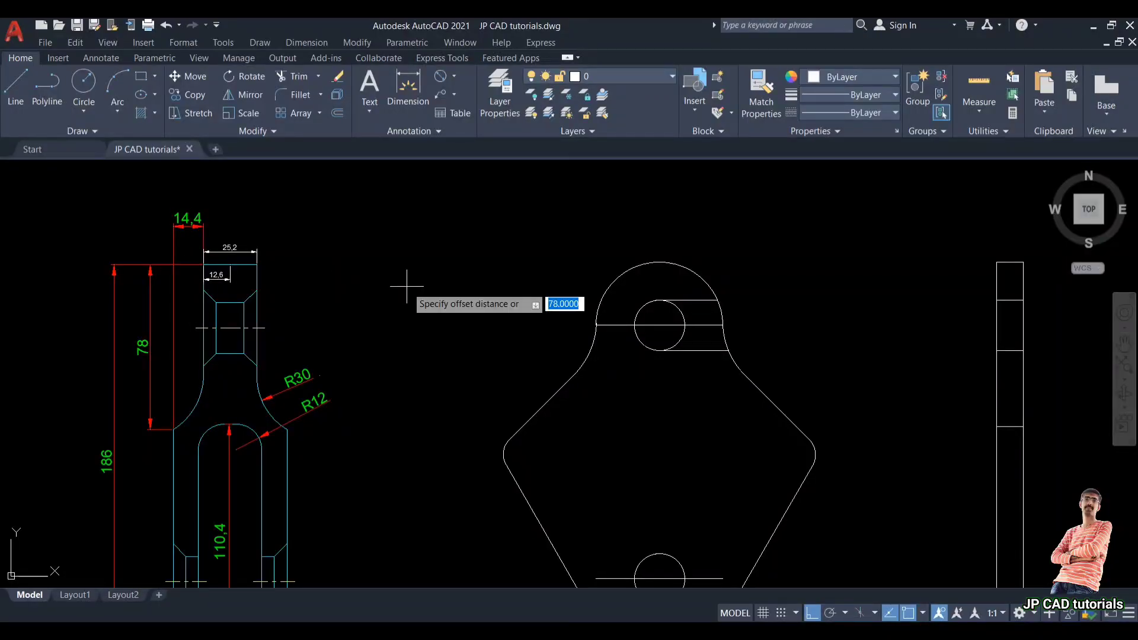
key(Return)
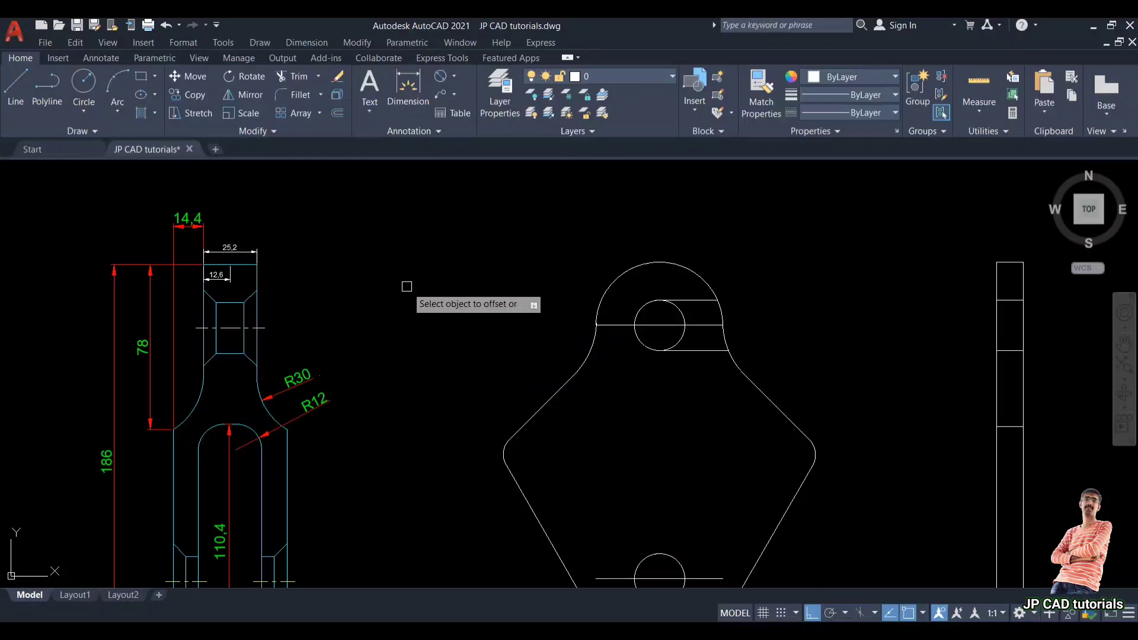
click(997, 386)
click(968, 384)
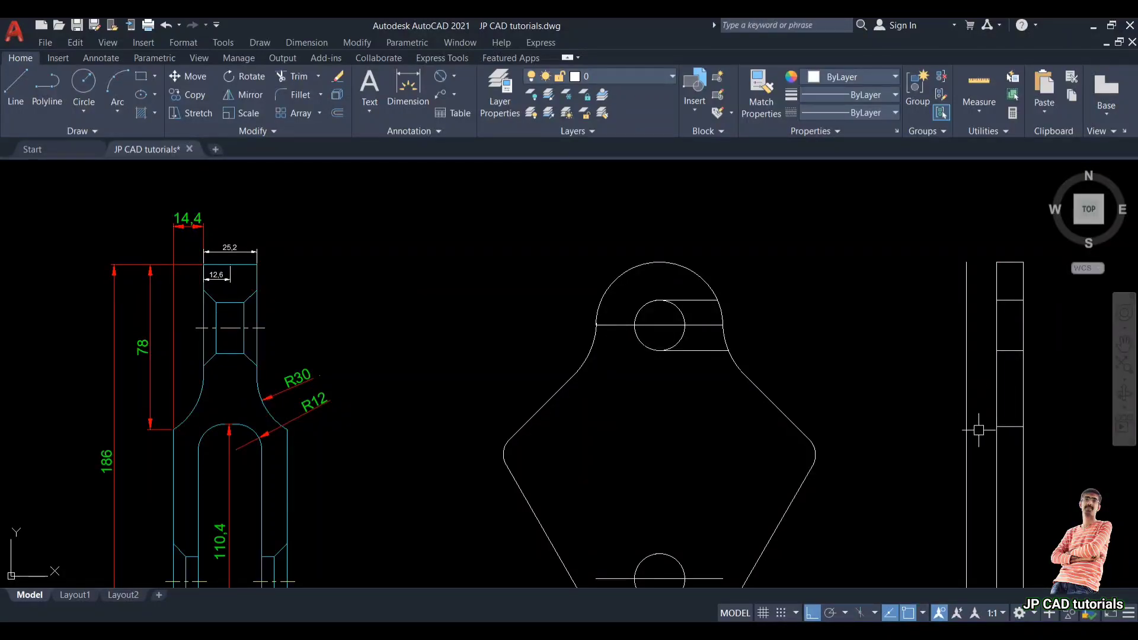
Step: Extend the left end of the 78 offset line past the new vertical line
middle_drag(984, 402, 957, 420)
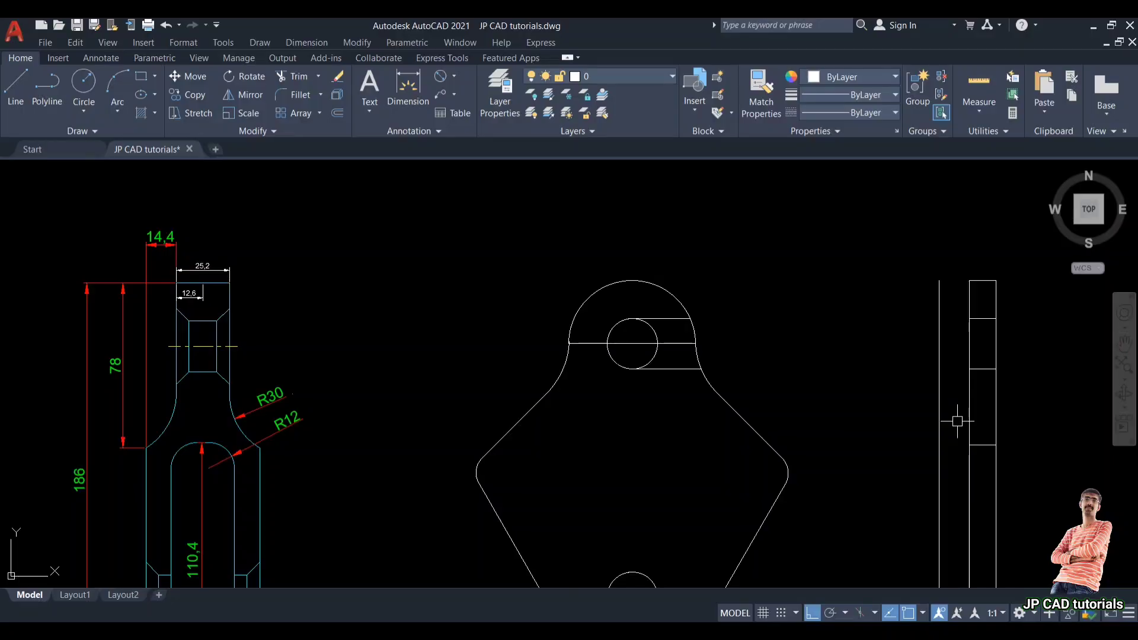
scroll(957, 421, up, 3)
click(948, 422)
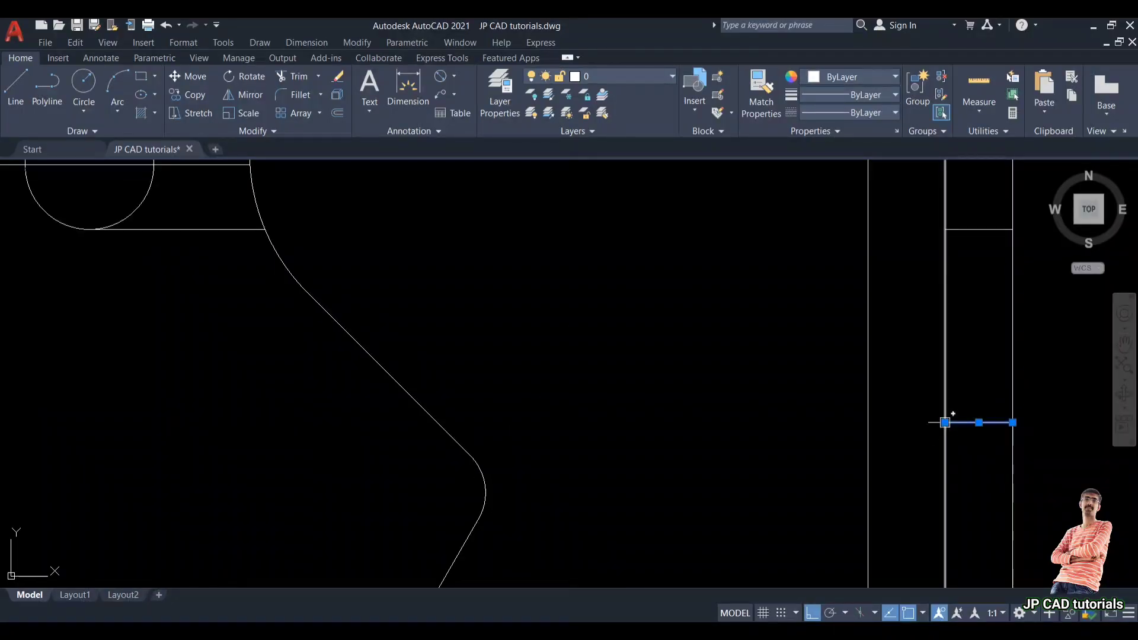
click(946, 423)
click(758, 424)
Step: Draw a radius 50 circle tangent to the offset horizontal line and the side view's left edge
scroll(899, 406, down, 4)
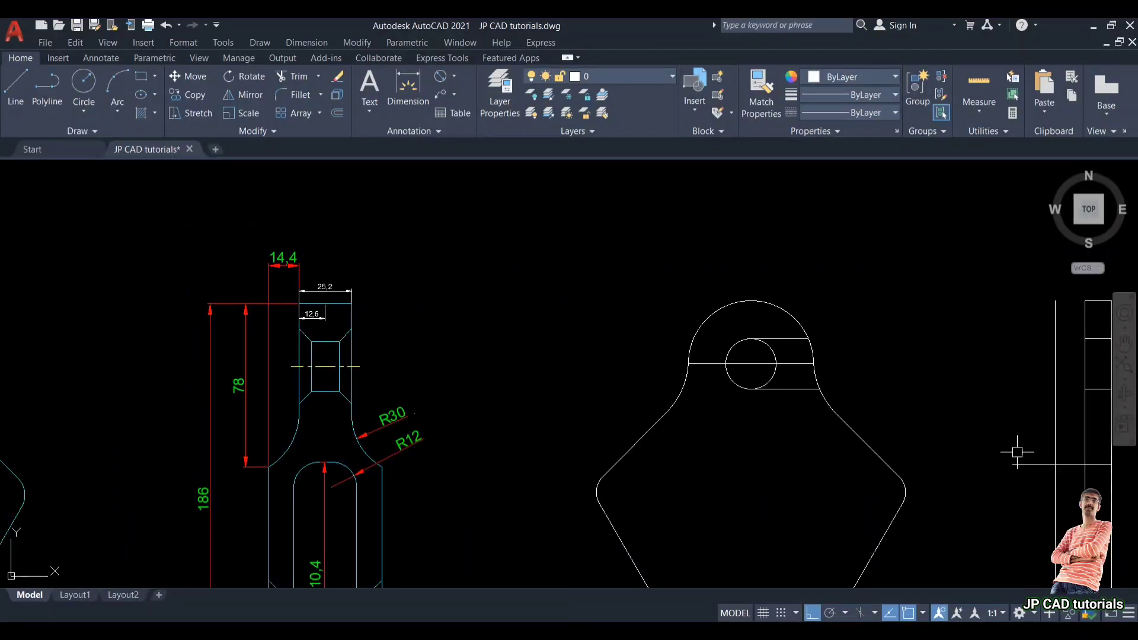
middle_drag(928, 449, 889, 445)
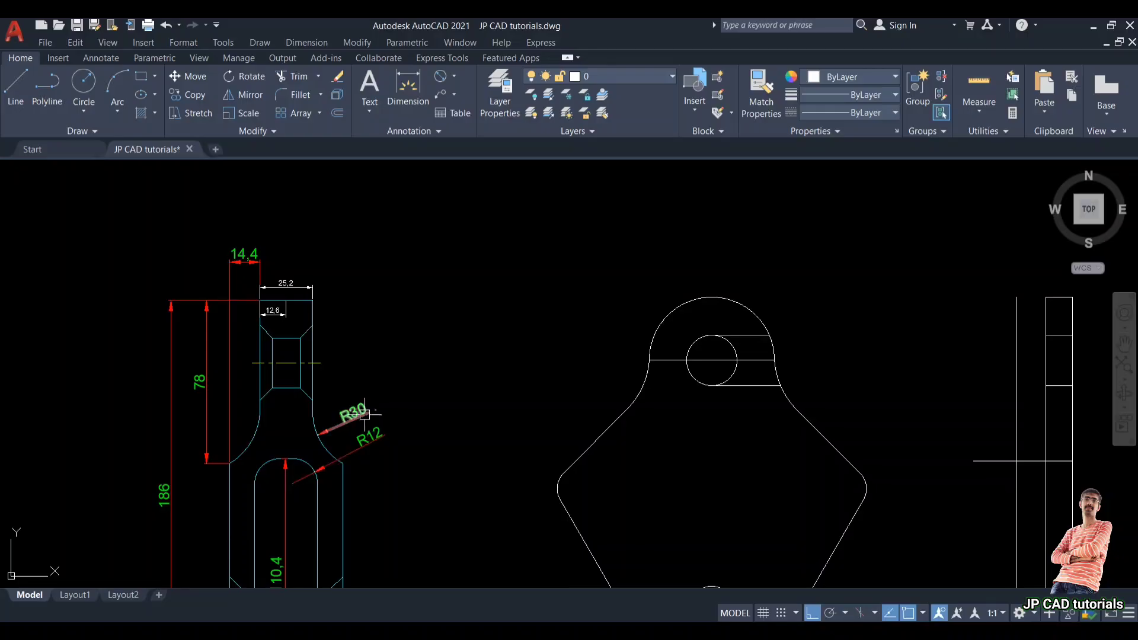
middle_drag(754, 419, 649, 399)
key(Return)
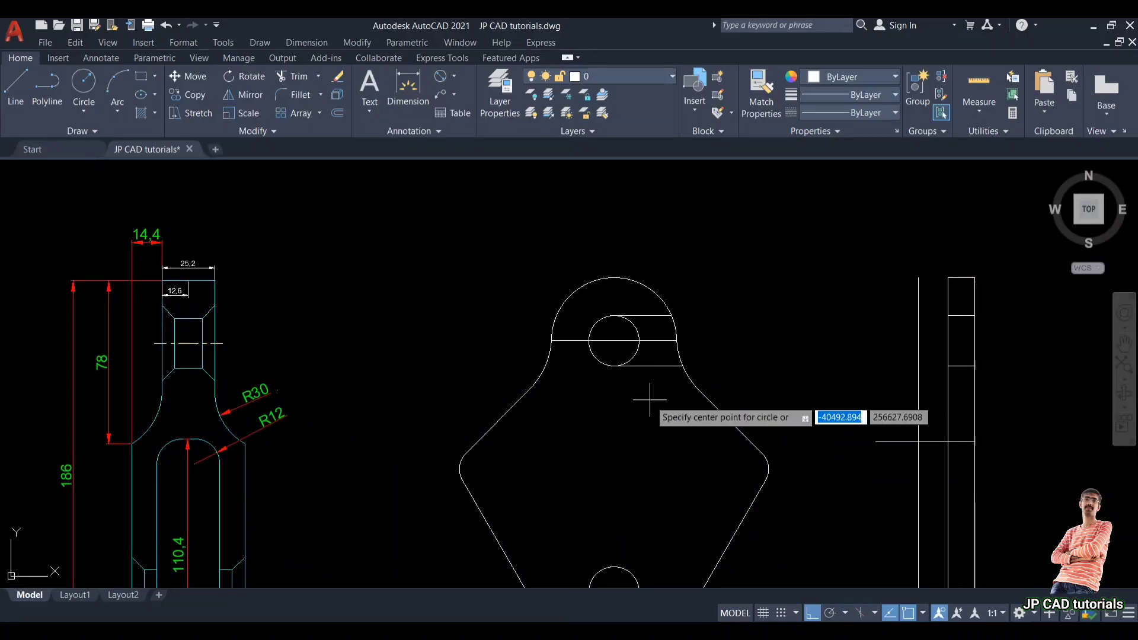
text(ttr)
key(Return)
scroll(925, 465, up, 2)
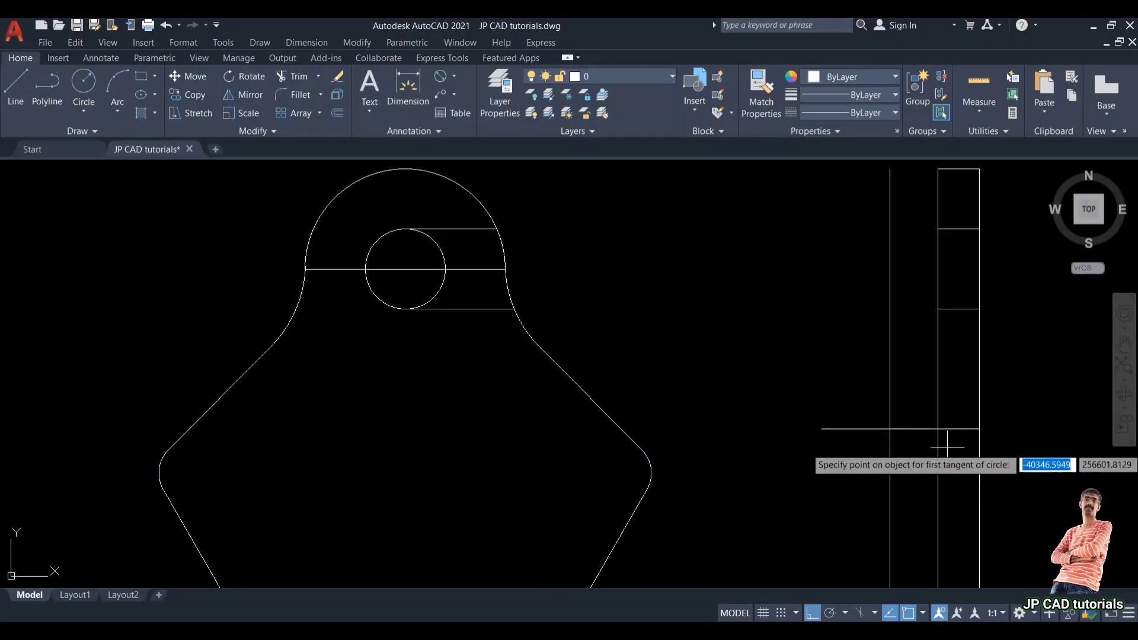
click(922, 428)
click(938, 353)
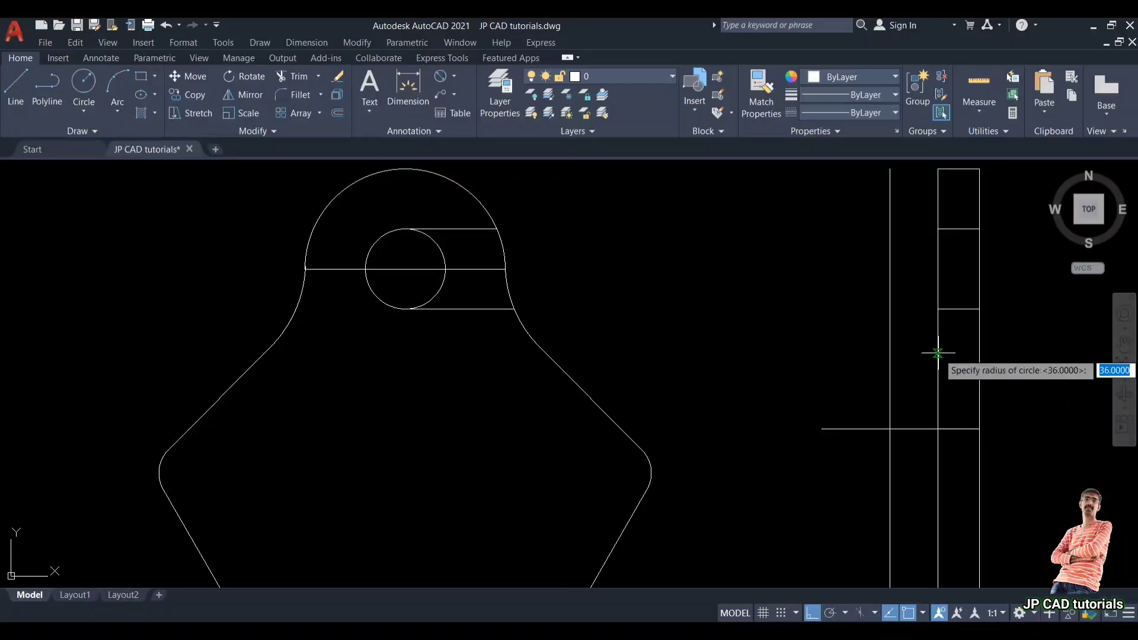
text(50)
key(Return)
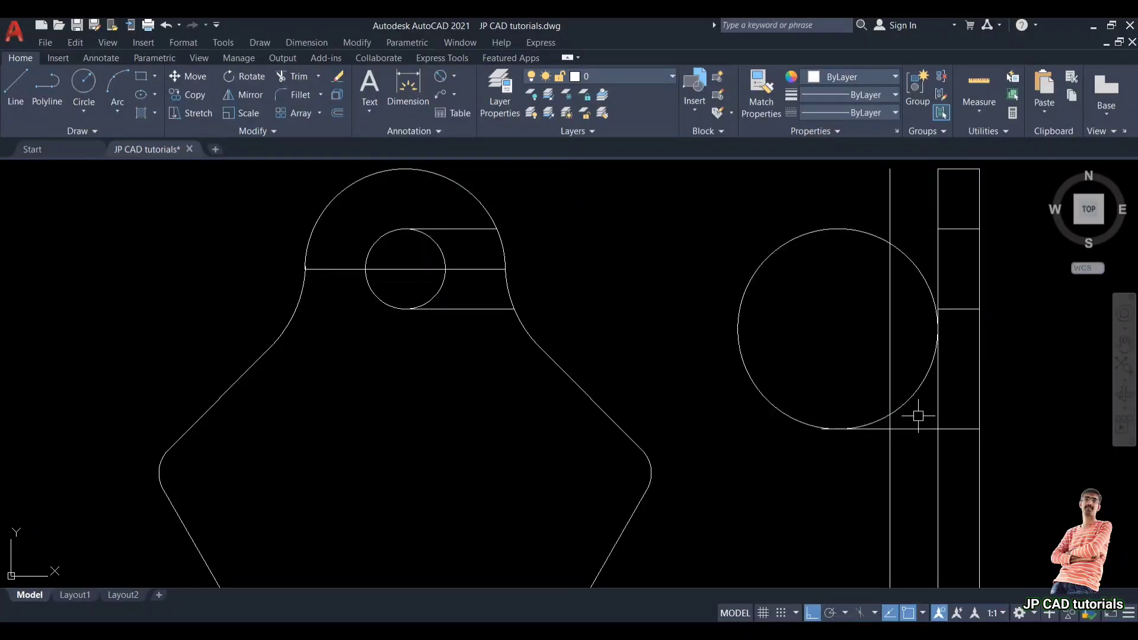
Step: Move the radius 50 circle down onto the corner where the offset horizontal line meets the side view's vertical line
key(Return)
scroll(906, 427, up, 2)
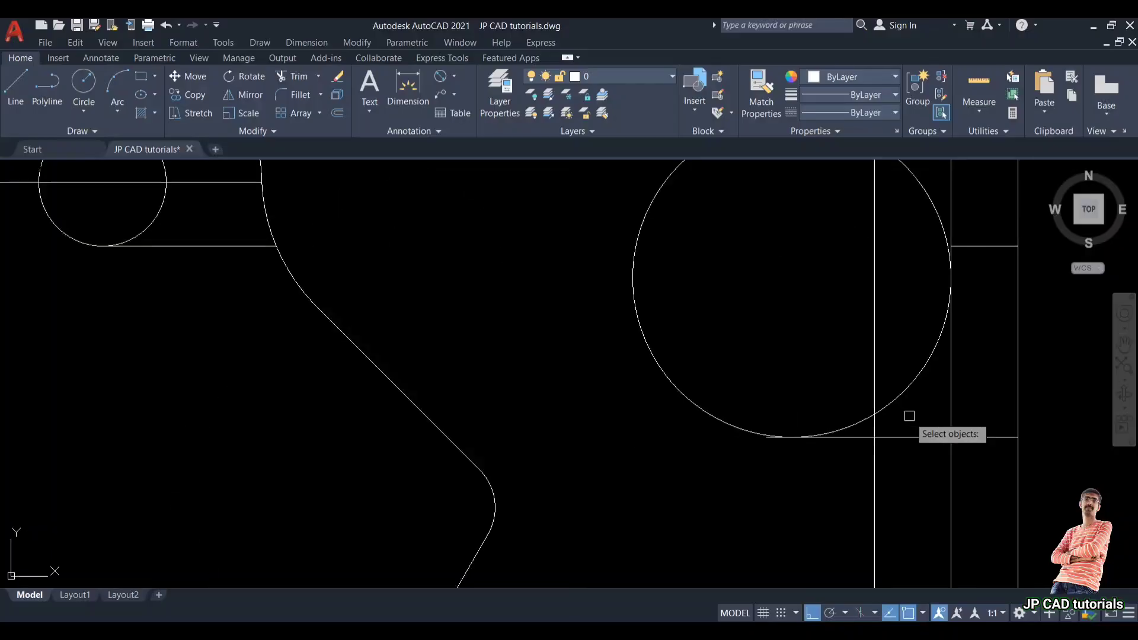
click(905, 389)
key(Return)
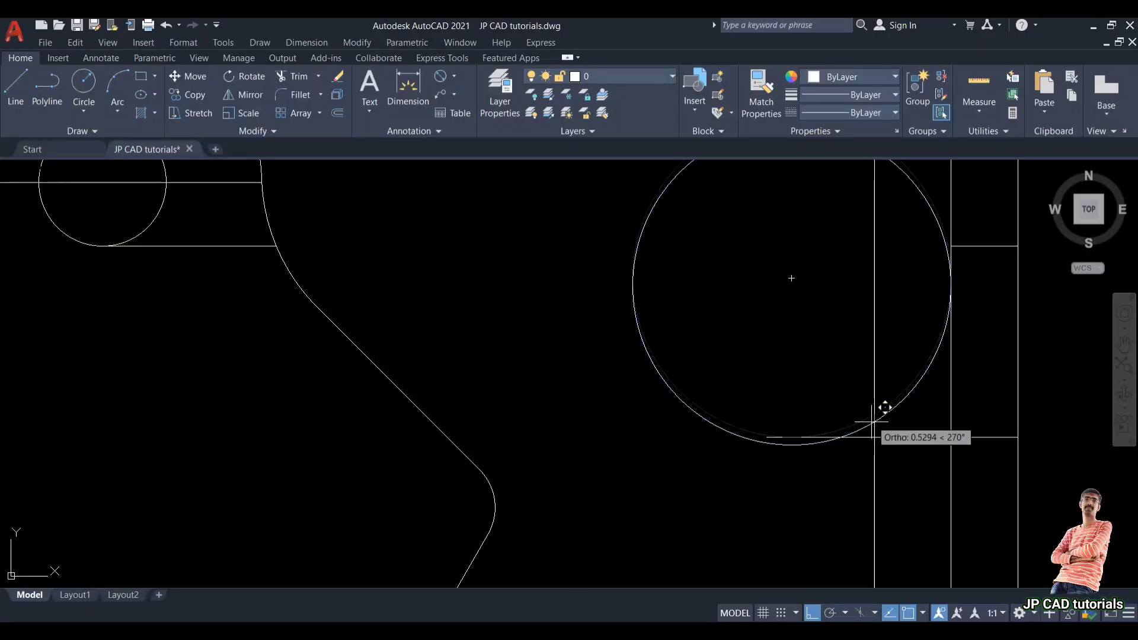
click(874, 413)
click(875, 437)
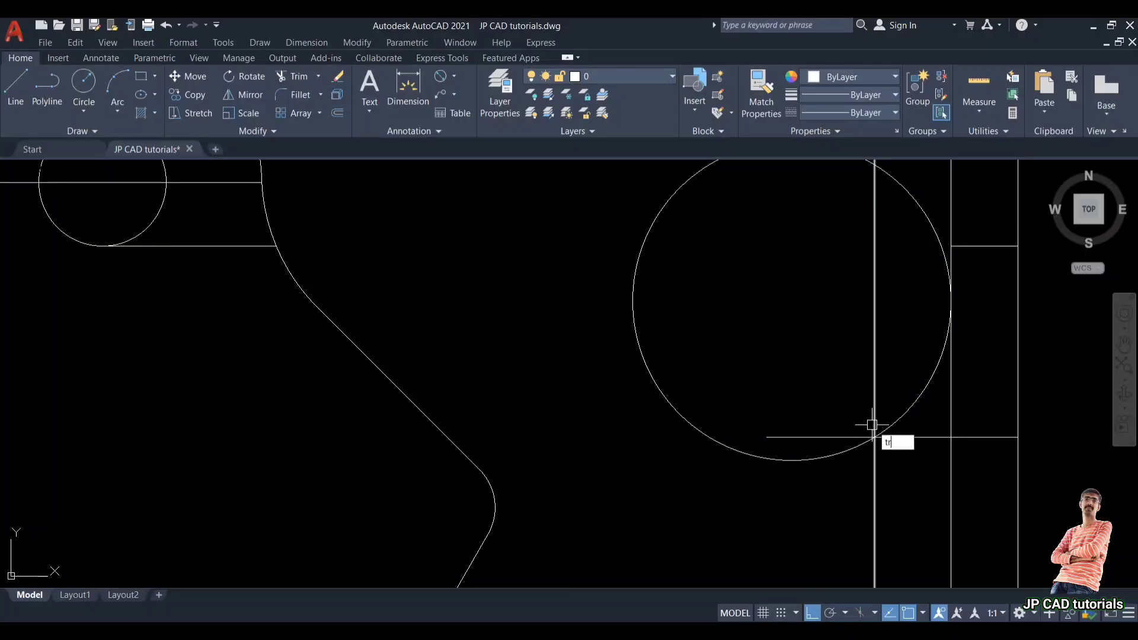
Step: Trim the circle and the surrounding lines so only the blending arc remains in the side view
text(tr)
key(Return)
drag(824, 424, 795, 496)
click(876, 381)
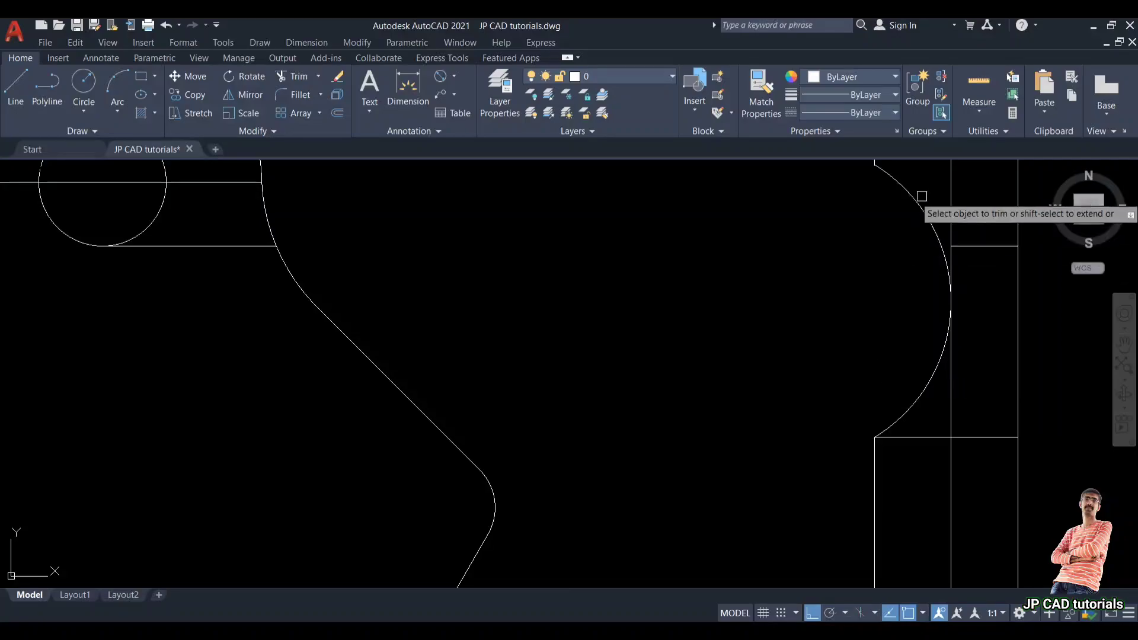
scroll(890, 267, down, 2)
middle_drag(891, 273, 884, 366)
click(893, 339)
click(895, 281)
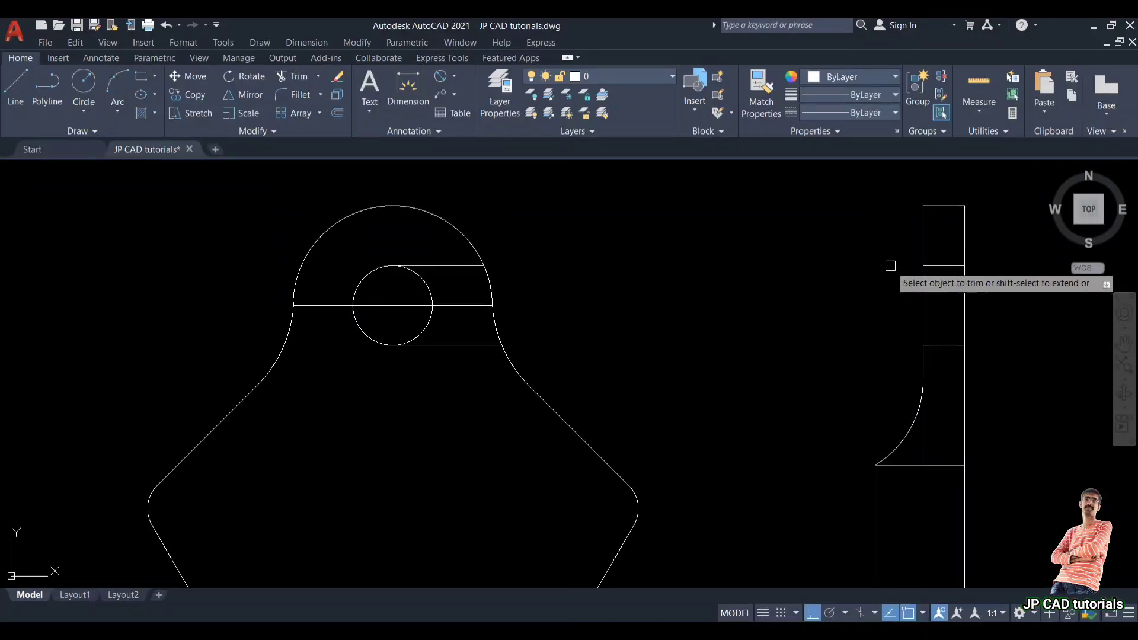
click(875, 261)
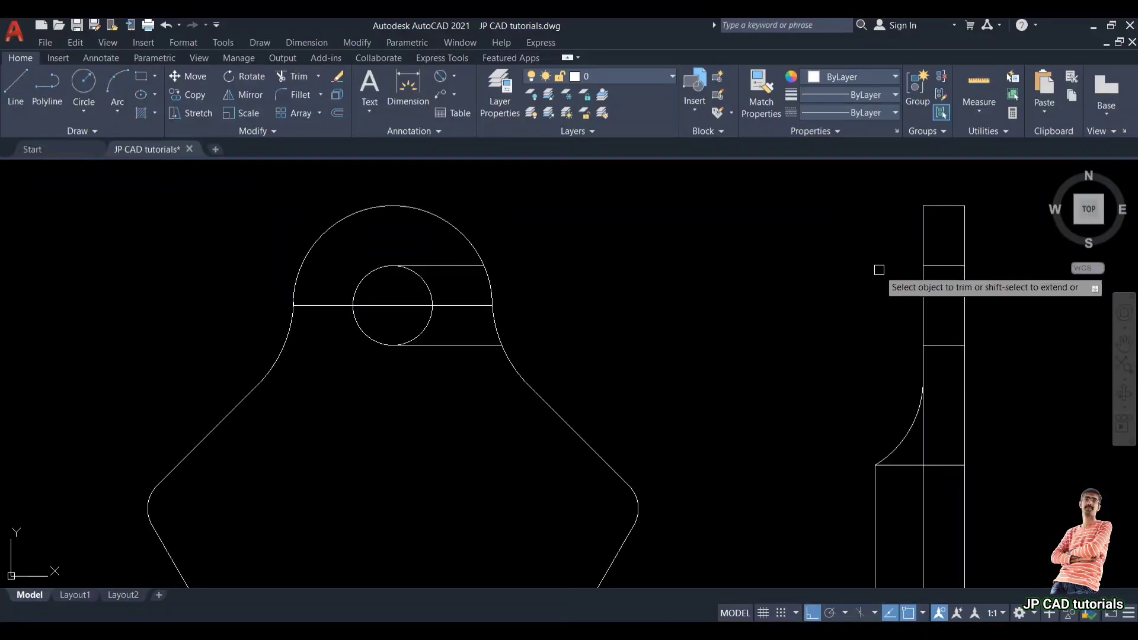
click(926, 449)
scroll(926, 449, down, 2)
middle_drag(928, 446, 883, 368)
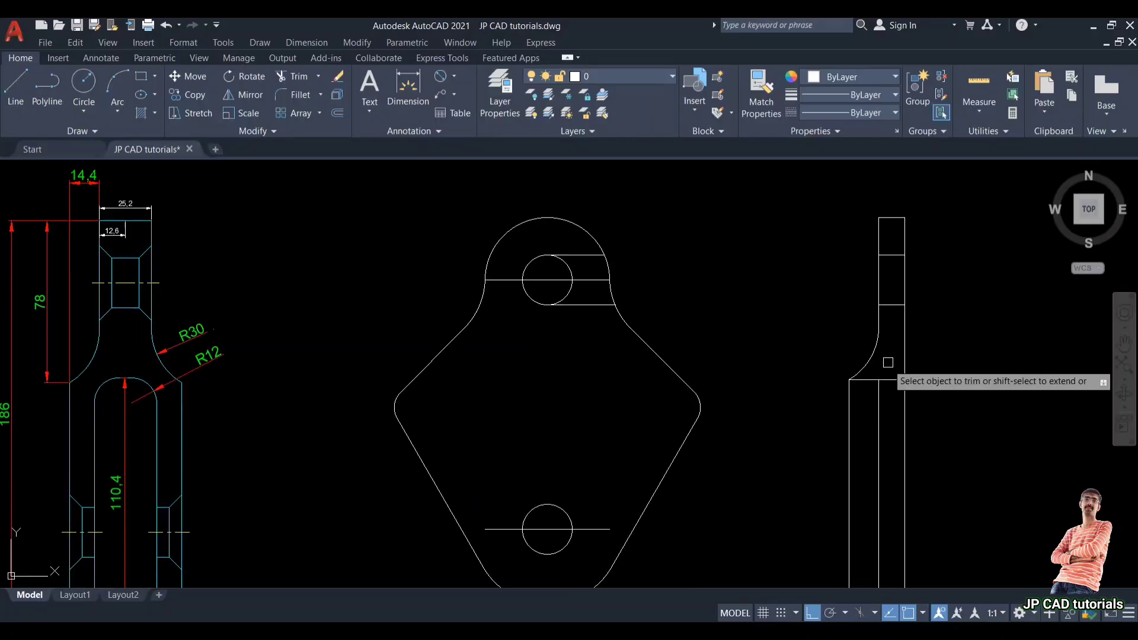
key(Escape)
Step: Trim the remaining excess line segments next to the blending arc
key(Return)
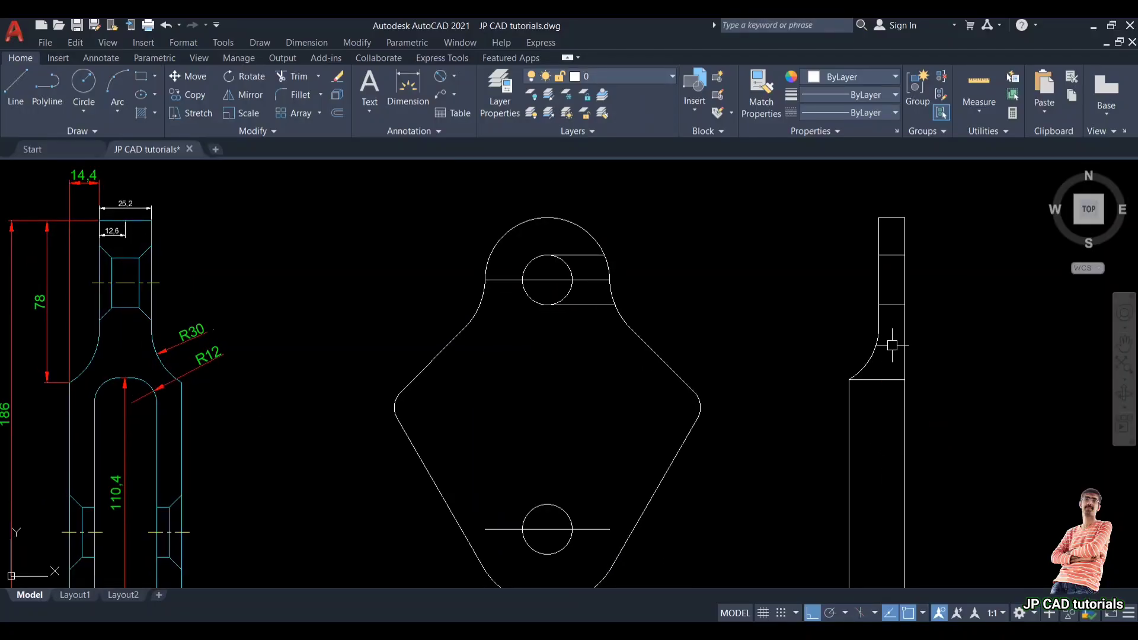
scroll(892, 413, down, 2)
scroll(892, 413, up, 2)
mouse_move(886, 362)
middle_down()
mouse_move(872, 415)
mouse_move(874, 328)
middle_up()
scroll(872, 415, down, 2)
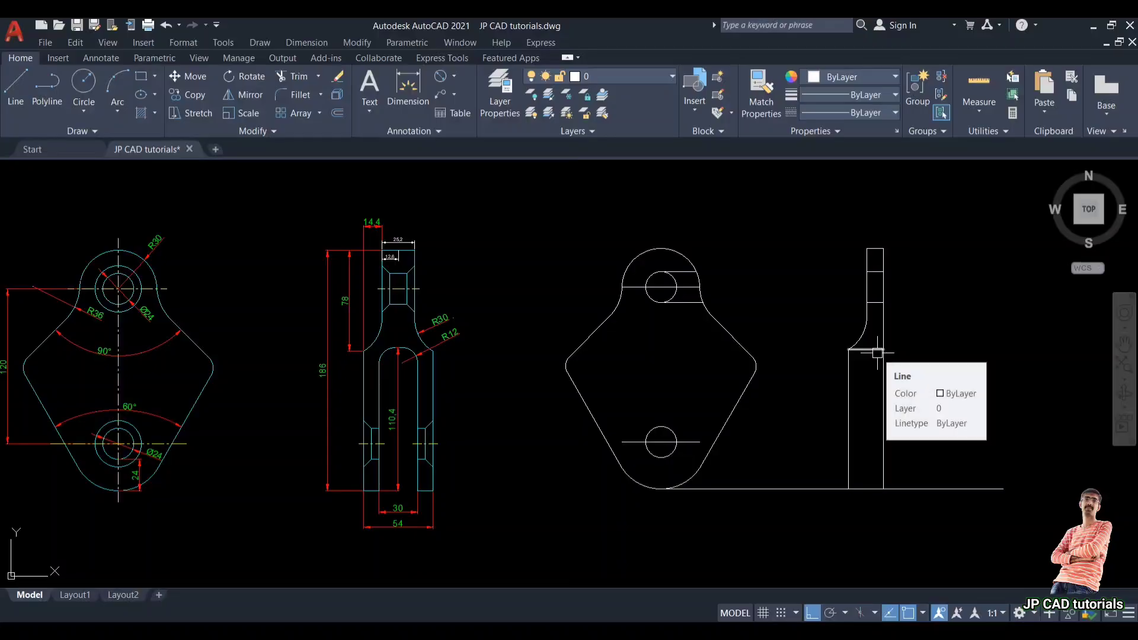
Step: Compare with the reference drawing and offset the side view's right edge line inward to the left
scroll(392, 492, up, 2)
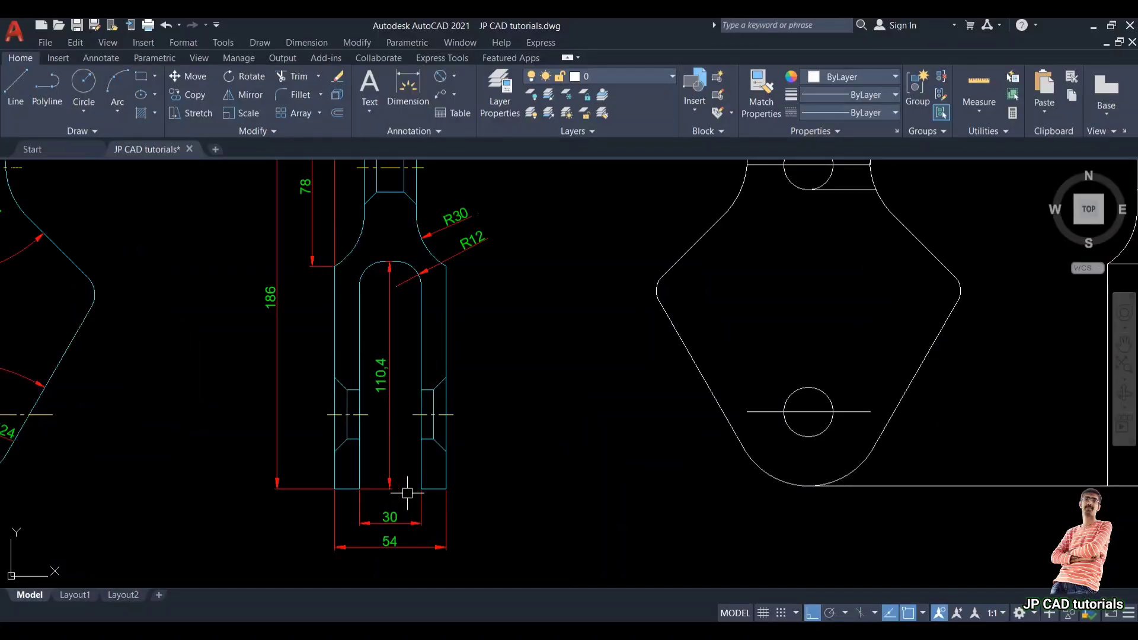
scroll(366, 535, up, 2)
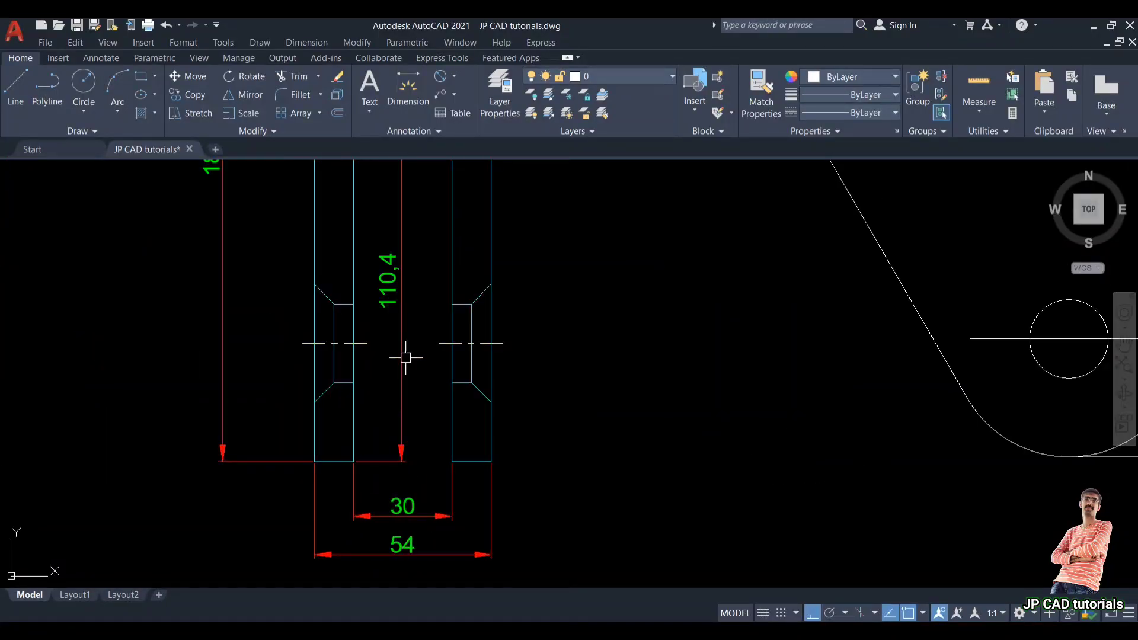
scroll(345, 471, down, 2)
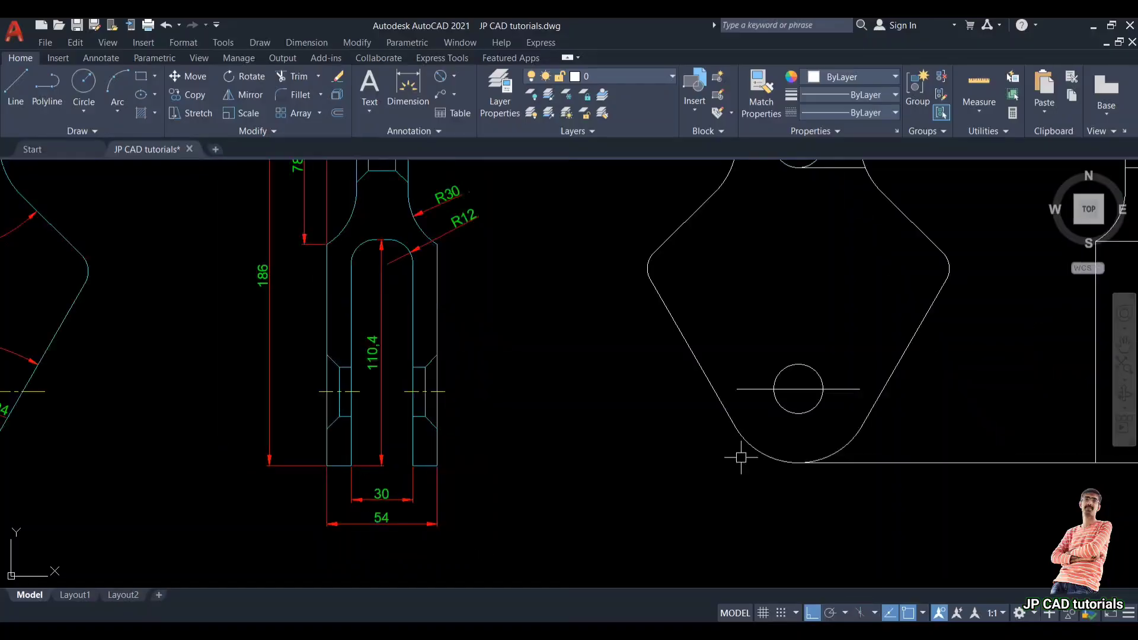
middle_drag(867, 416, 585, 455)
scroll(897, 427, down, 2)
middle_drag(897, 427, 837, 458)
click(827, 452)
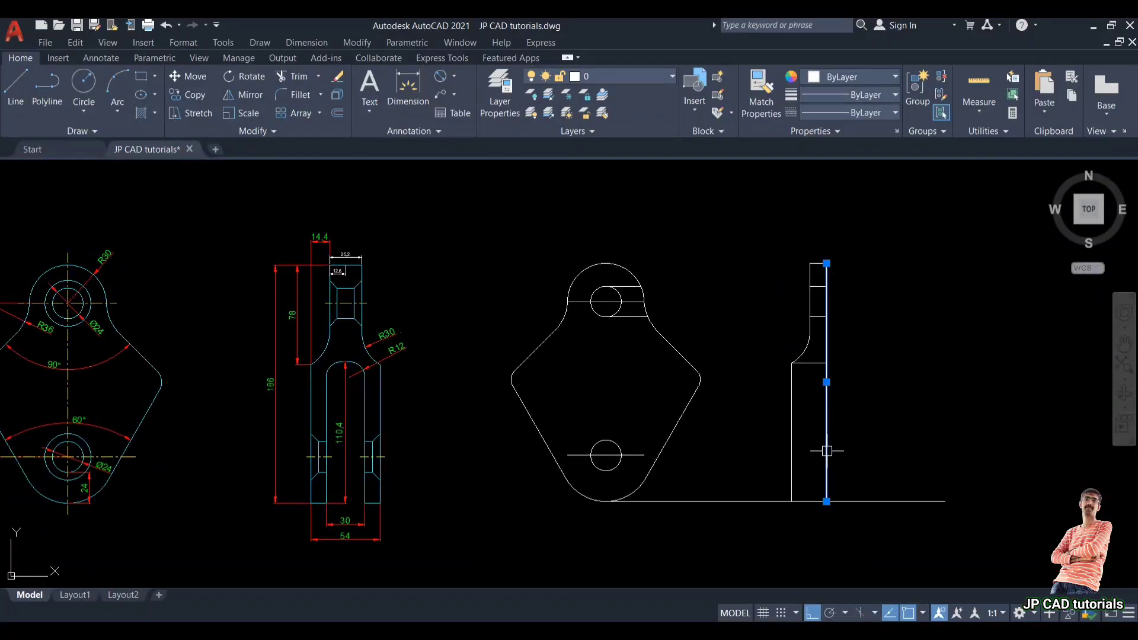
key(Escape)
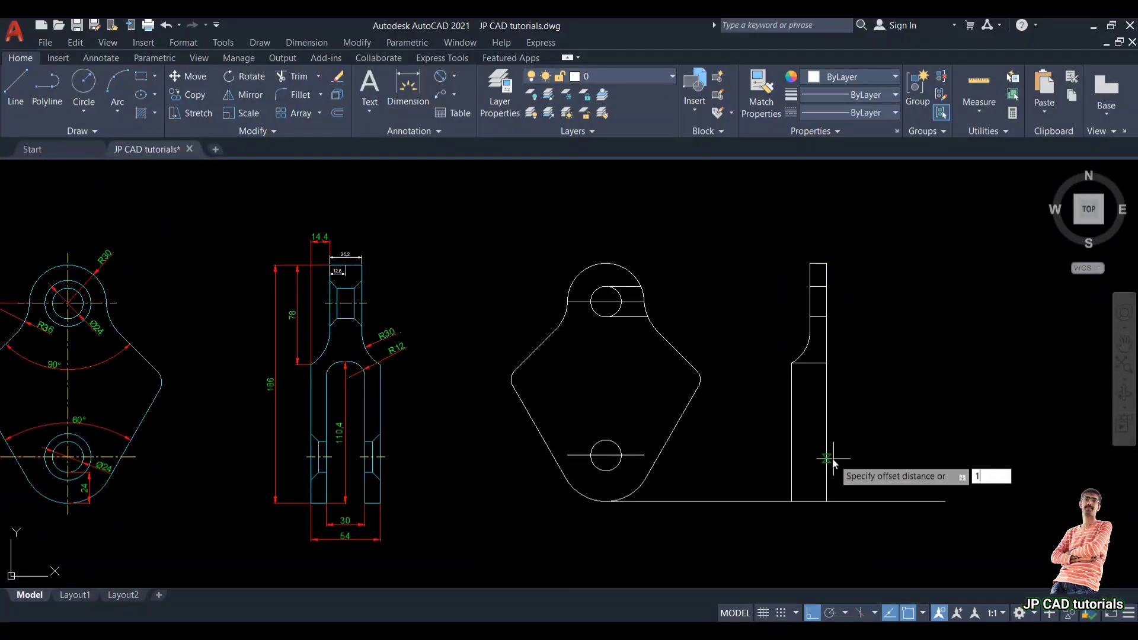
key(Return)
click(827, 453)
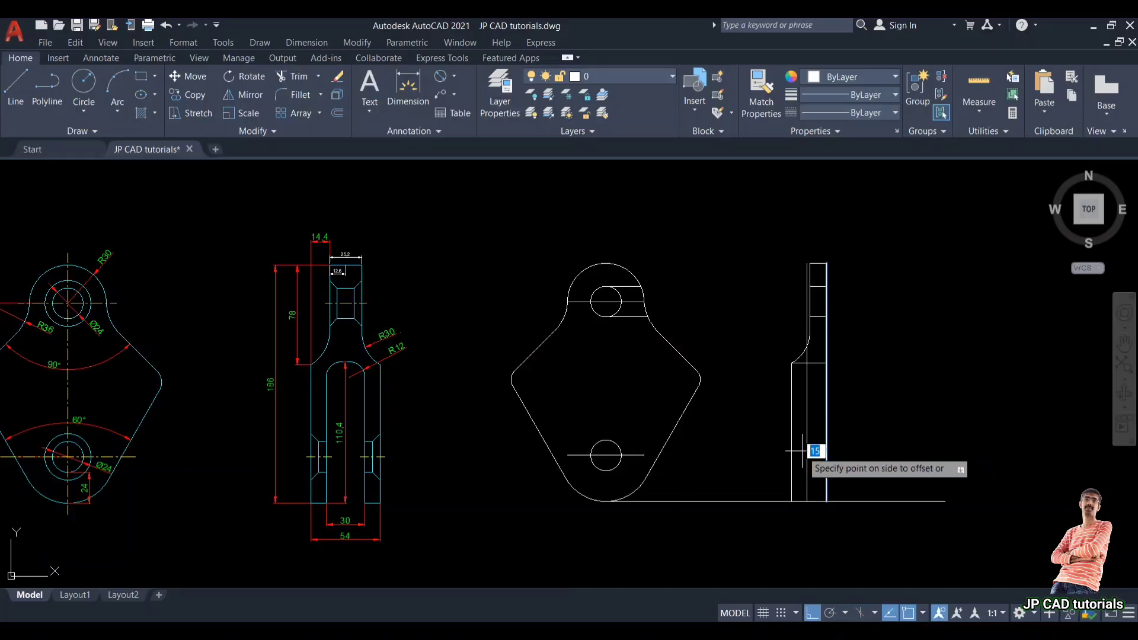
click(803, 453)
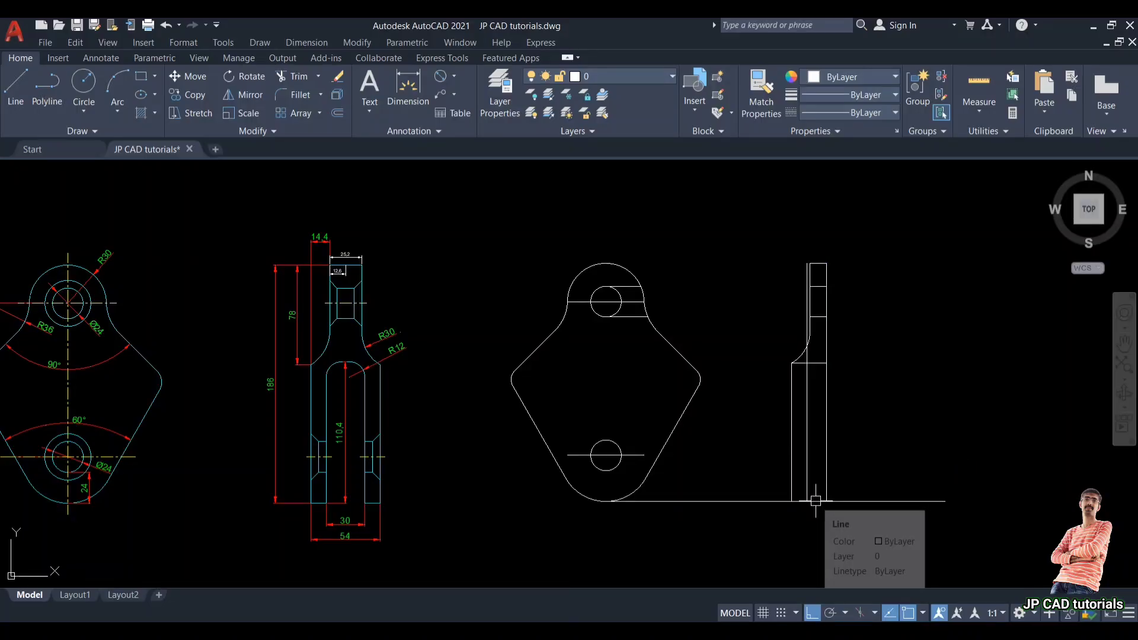
Step: Trim the bottom projection line between the front and side views
scroll(335, 453, up, 2)
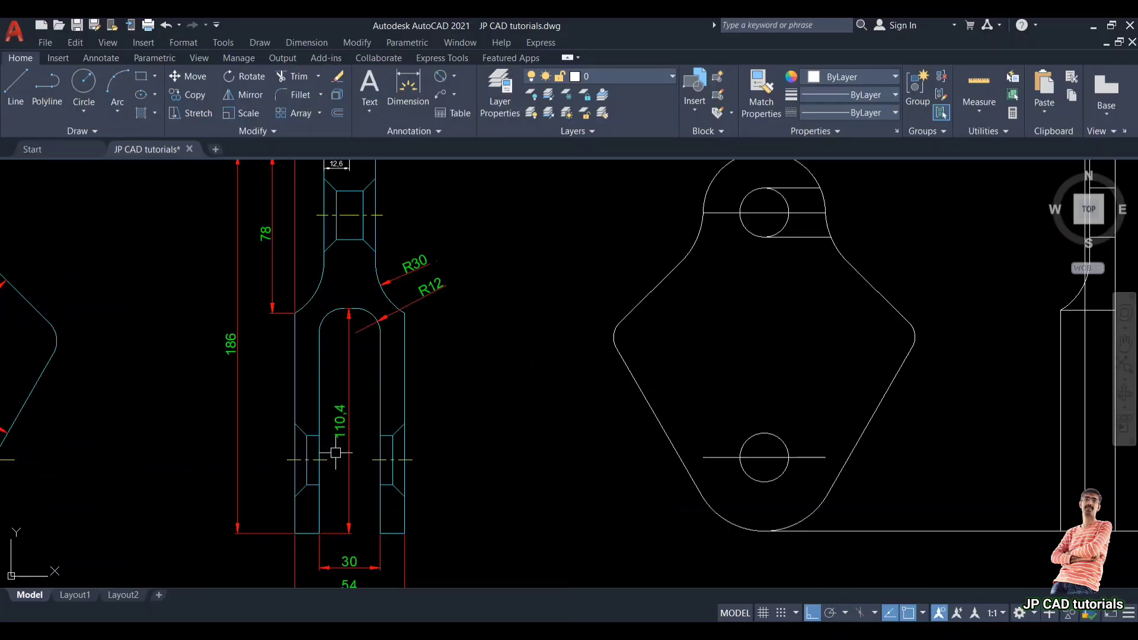
scroll(359, 445, up, 2)
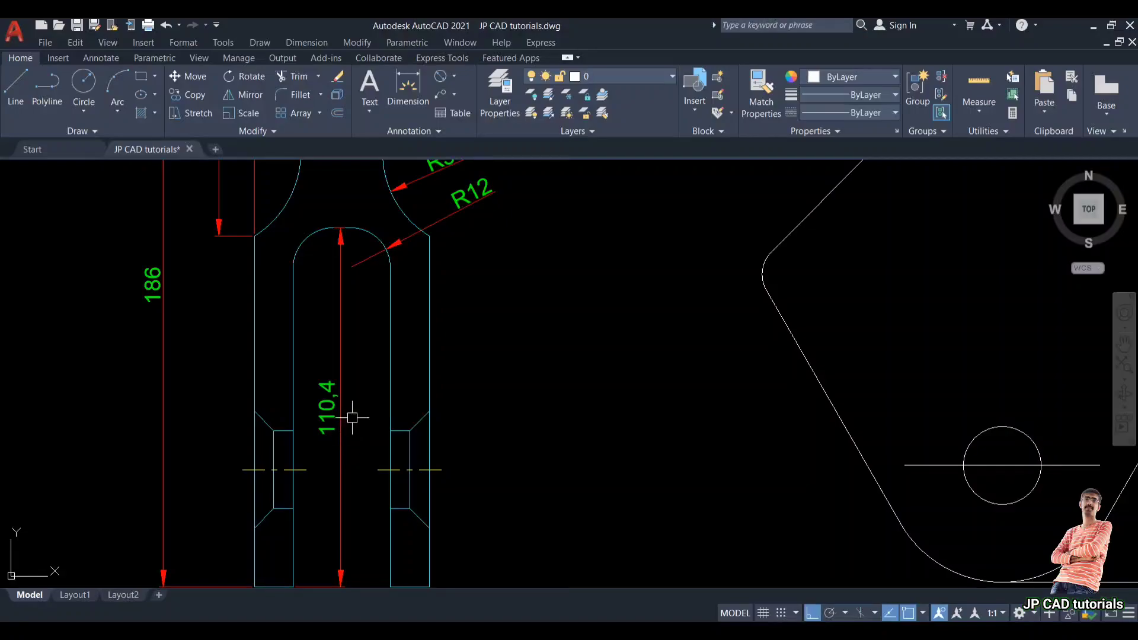
scroll(352, 417, down, 4)
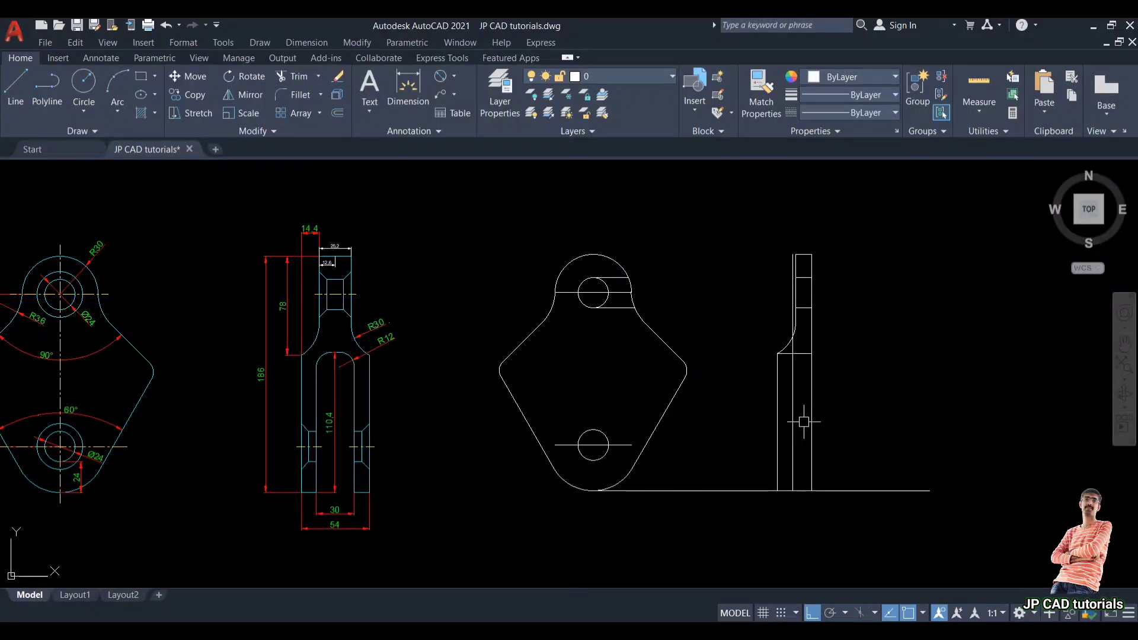
key(Return)
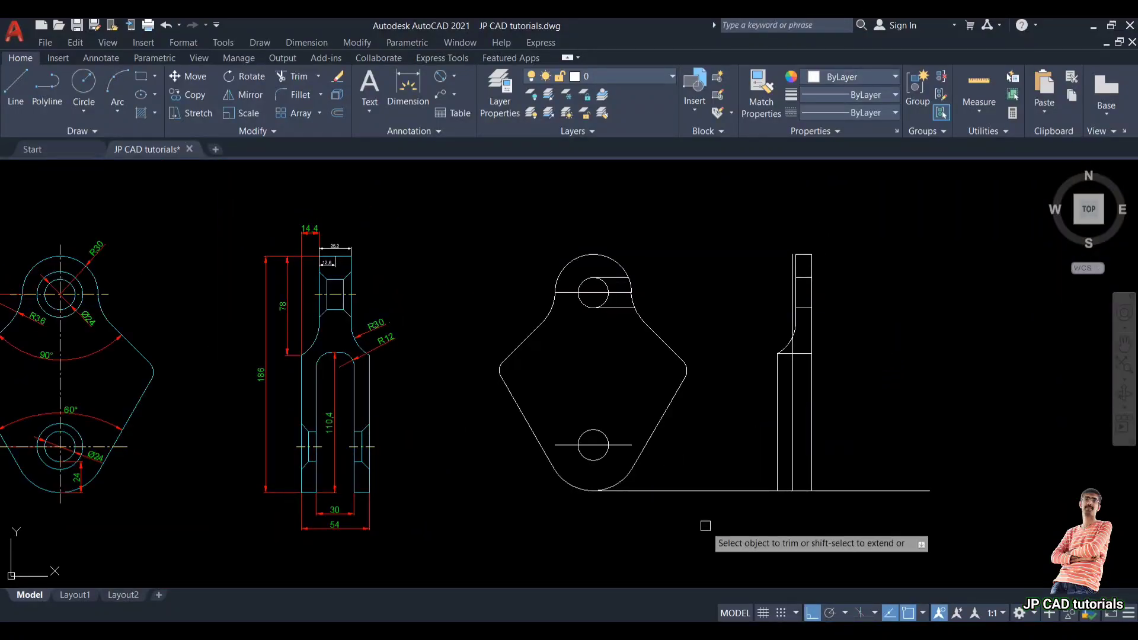
click(717, 491)
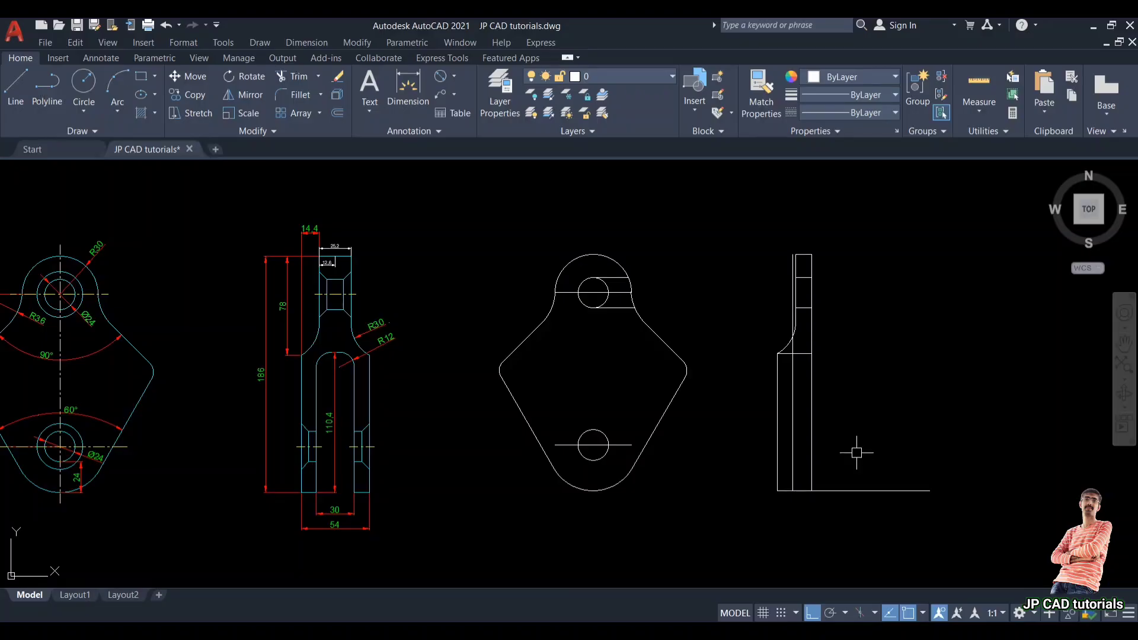
Step: Offset the side view's bottom line 110 upward
text(o)
key(Return)
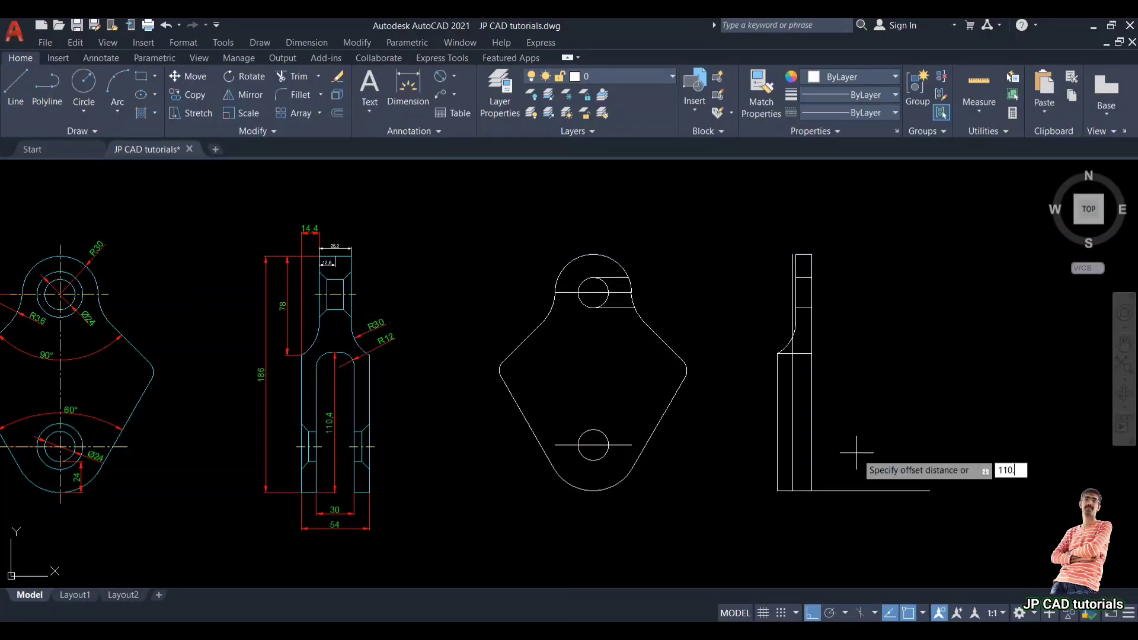
key(Return)
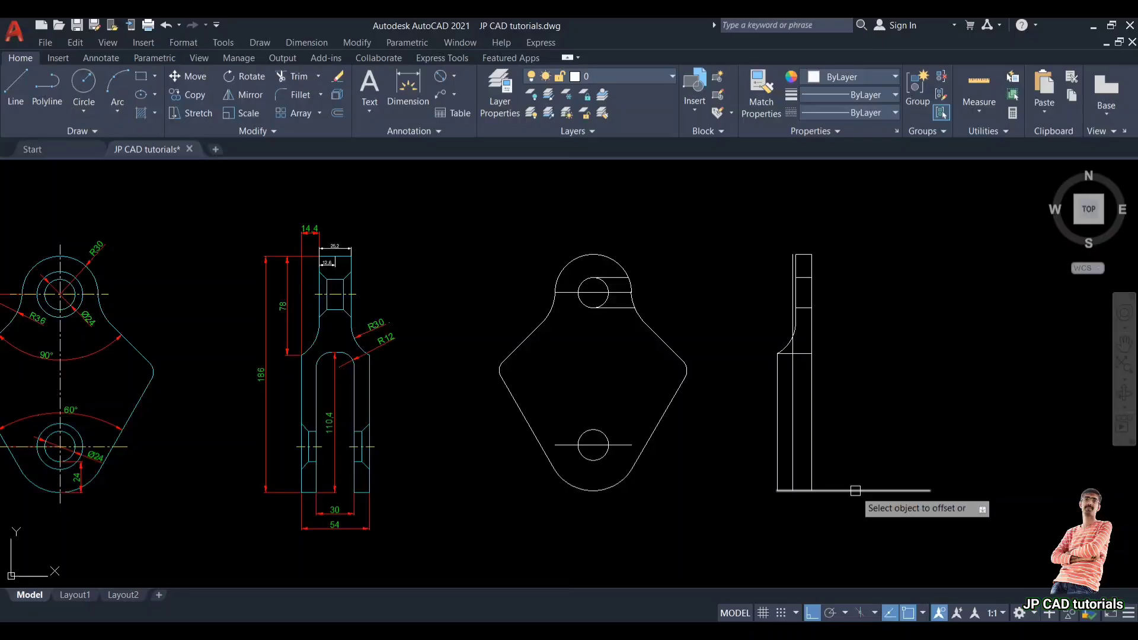
scroll(803, 367, up, 2)
scroll(803, 367, up, 4)
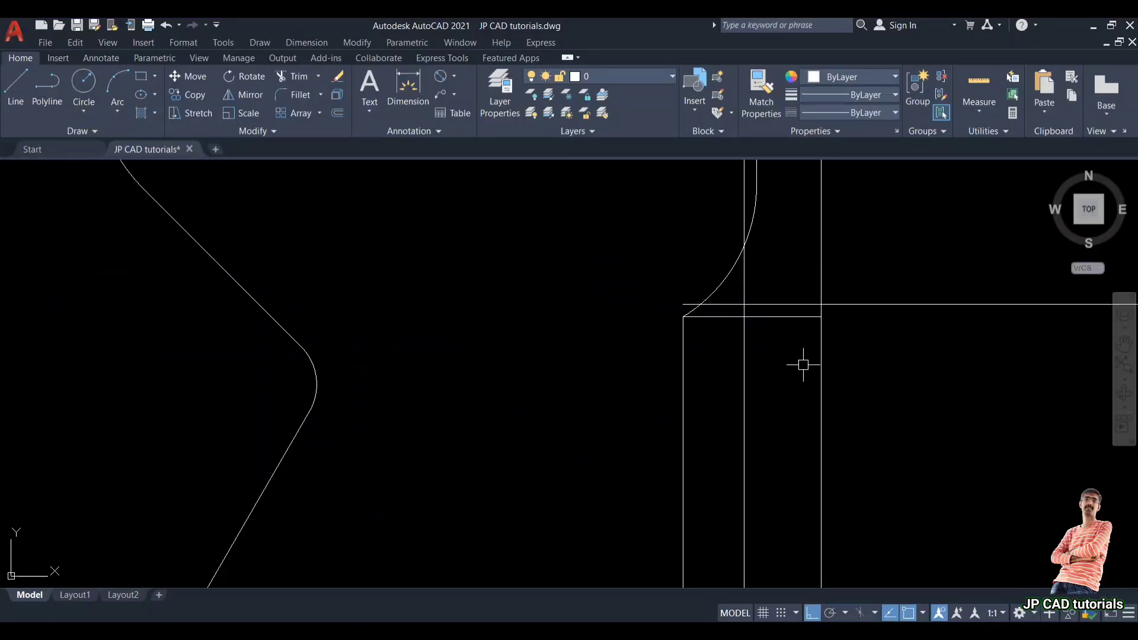
key(Return)
Step: Extend the inner vertical line up to the 110 offset line and remove the short horizontal segment below it
scroll(759, 320, up, 2)
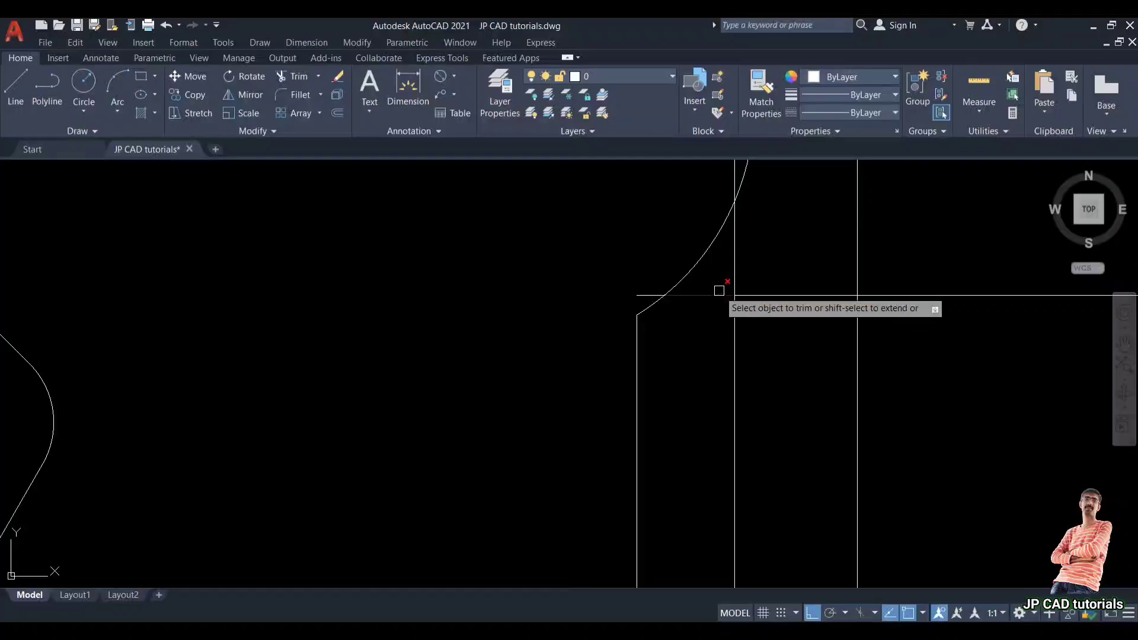
scroll(735, 297, up, 3)
scroll(758, 262, down, 1)
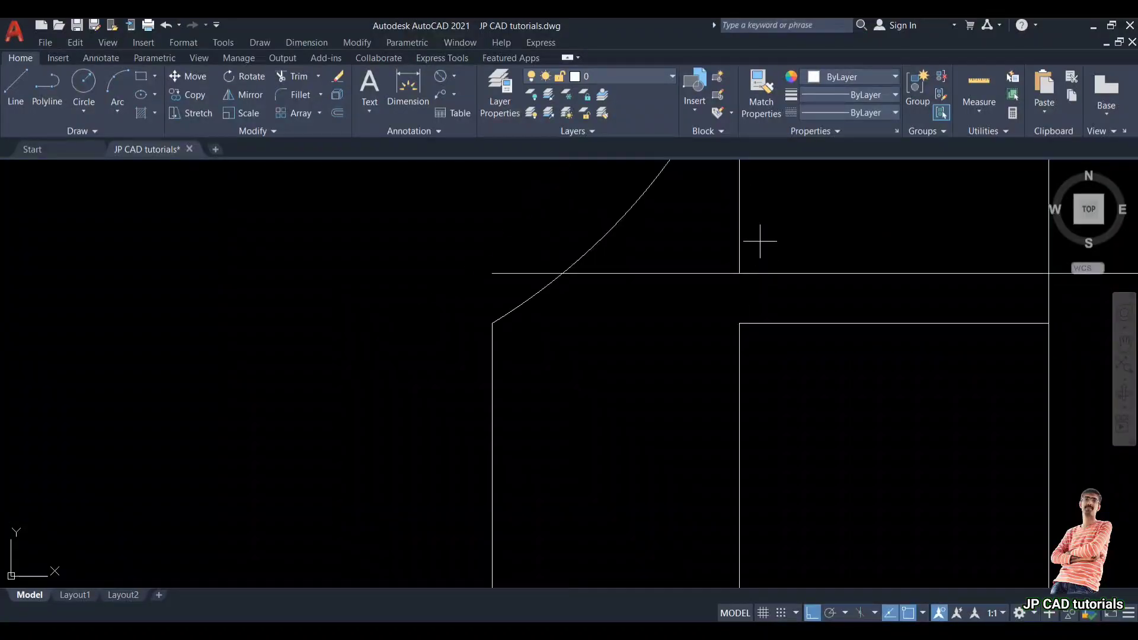
click(759, 240)
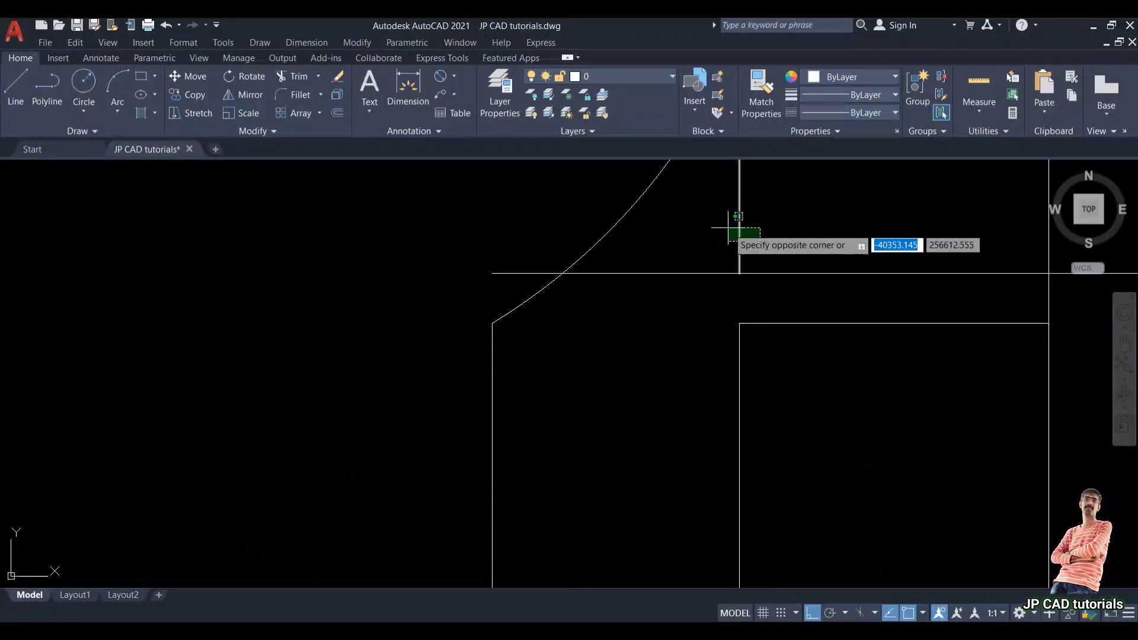
click(728, 227)
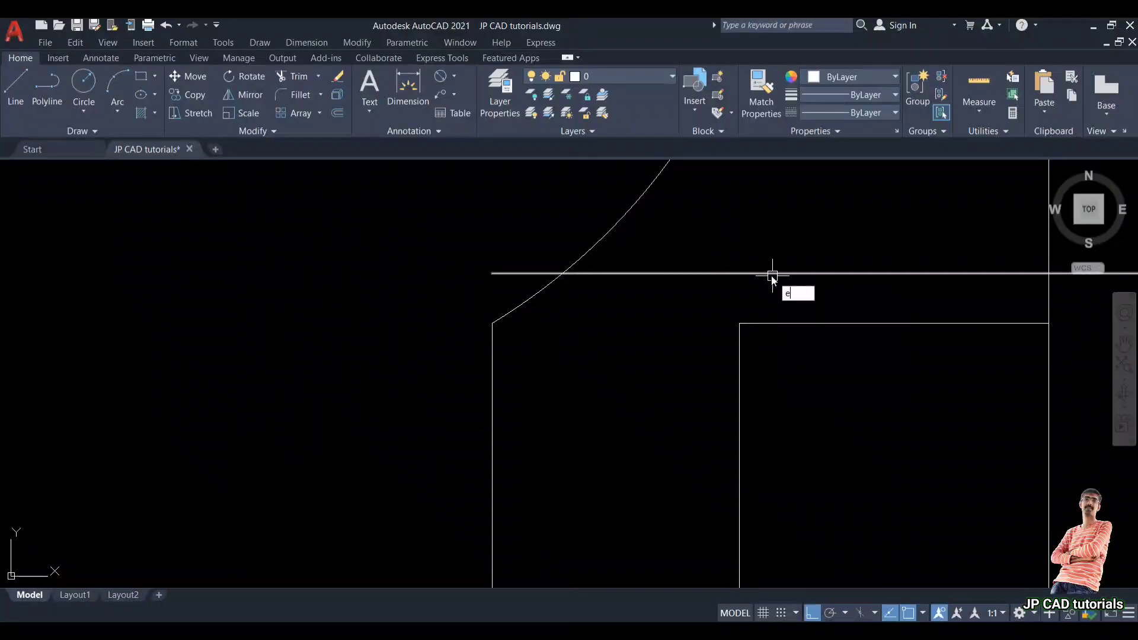
text(x)
key(Return)
click(741, 350)
click(787, 317)
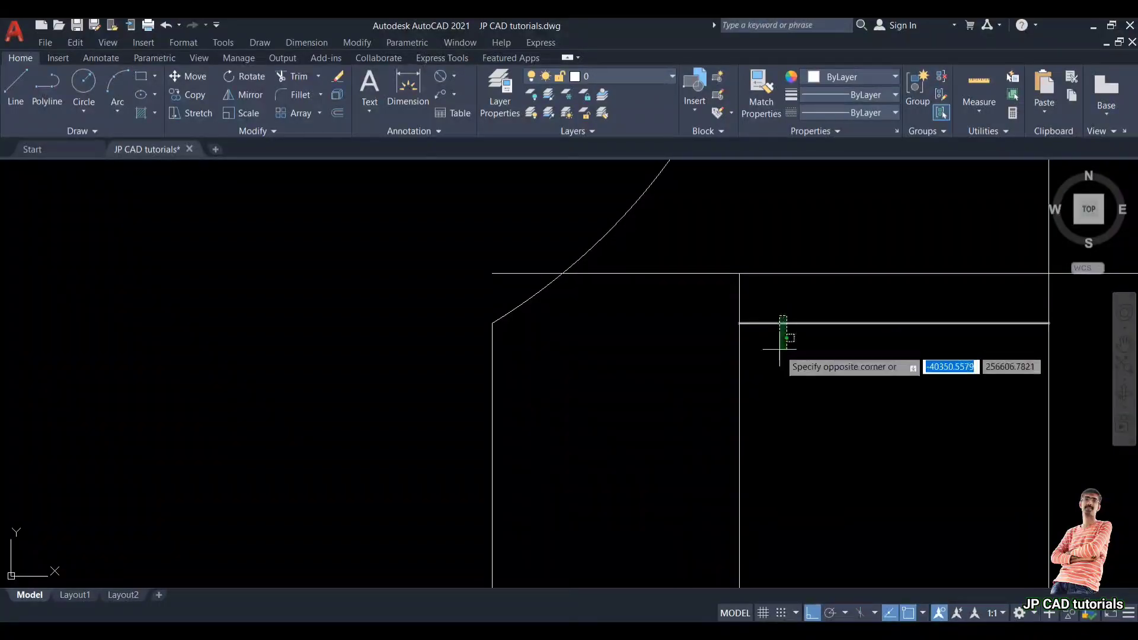
click(779, 354)
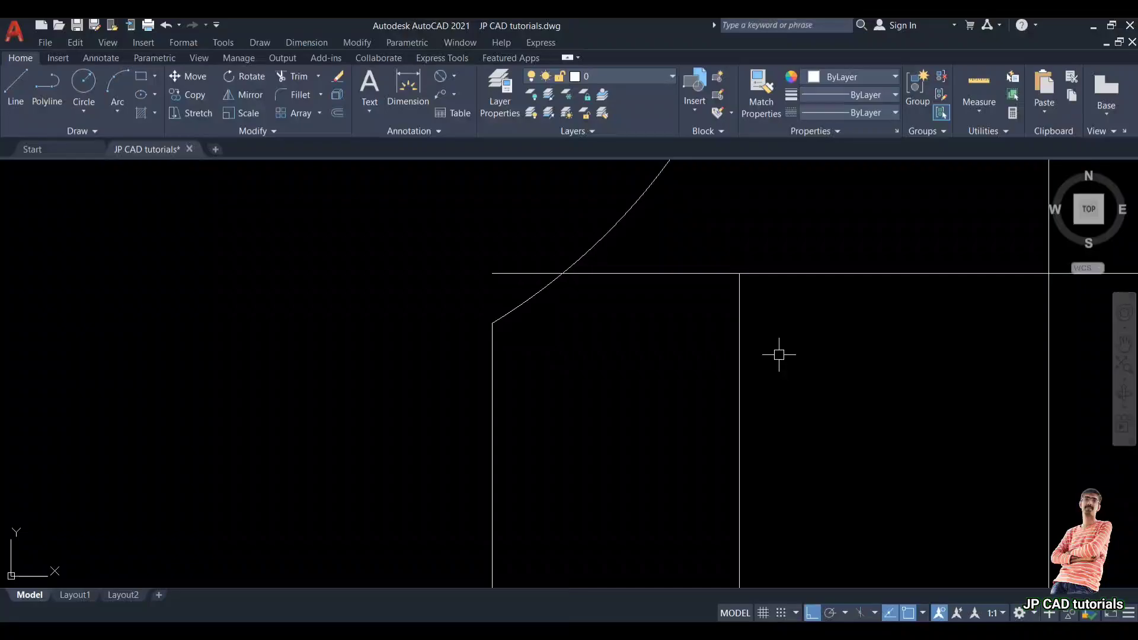
Step: Trim the 110 offset line so it only spans the slot between the two inner vertical lines
key(Return)
click(610, 282)
key(Escape)
key(Return)
click(607, 267)
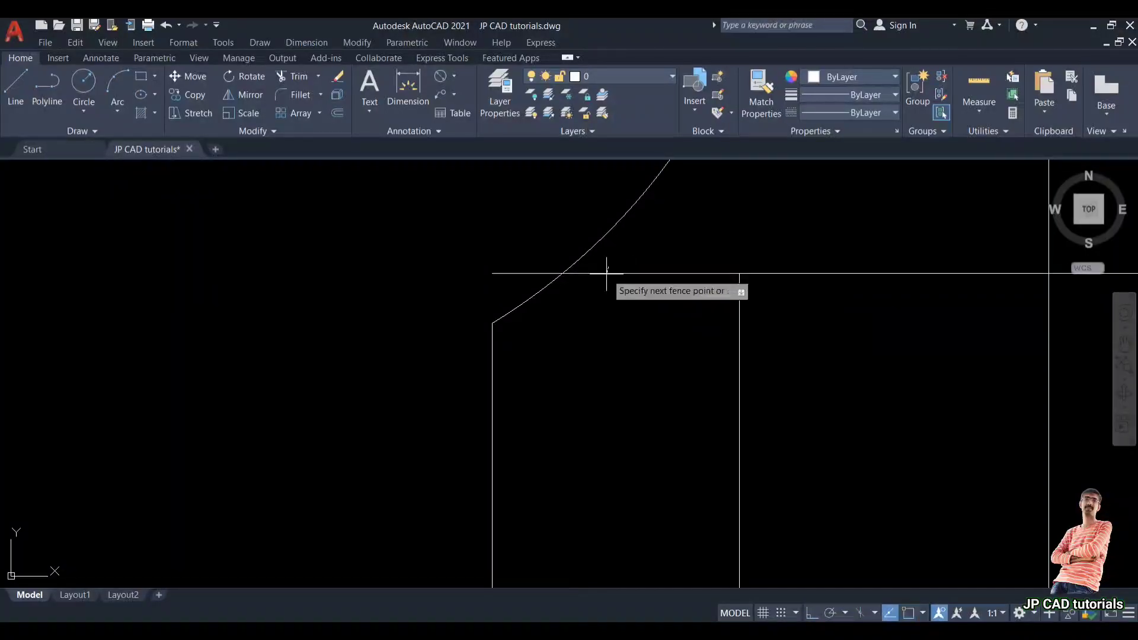
click(606, 281)
click(528, 273)
scroll(528, 275, down, 4)
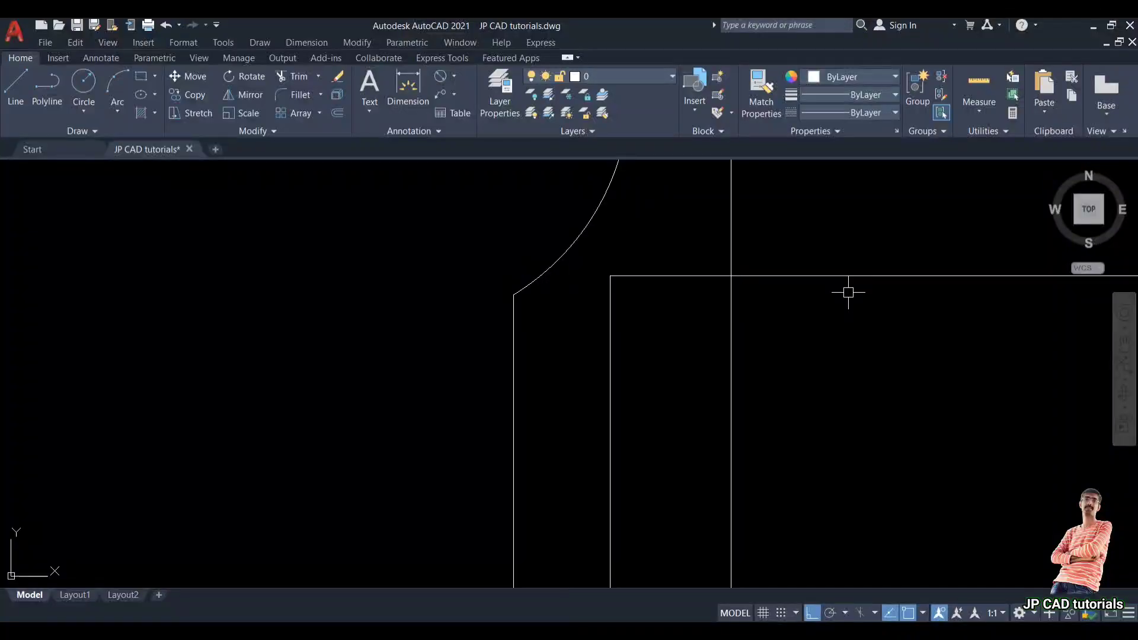
click(882, 276)
scroll(728, 334, down, 2)
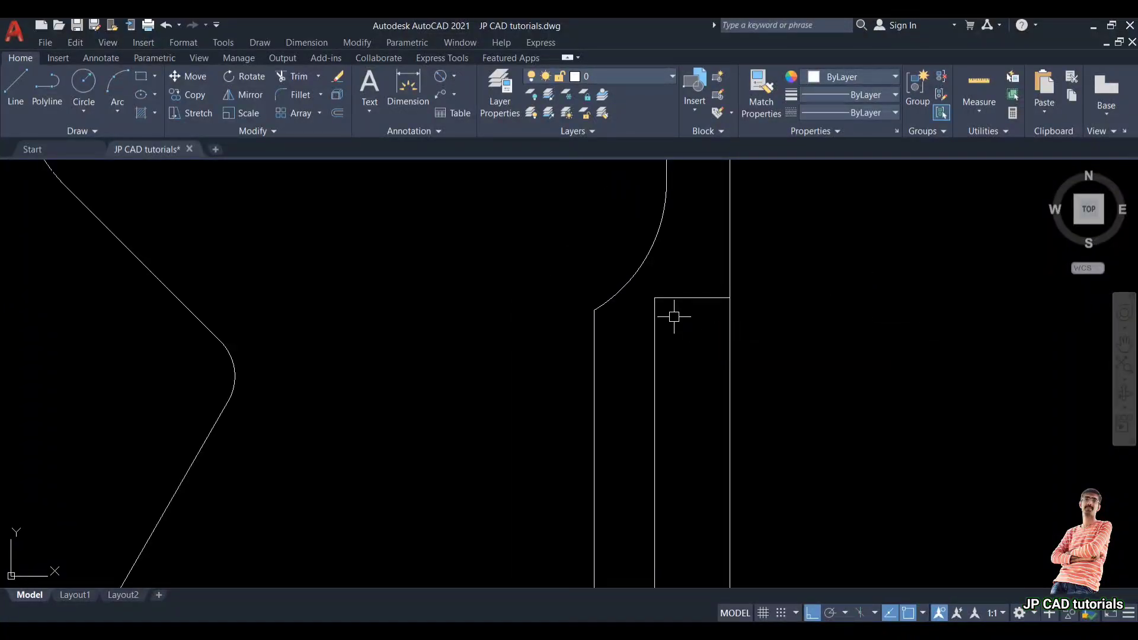
scroll(764, 317, down, 4)
middle_drag(320, 378, 747, 336)
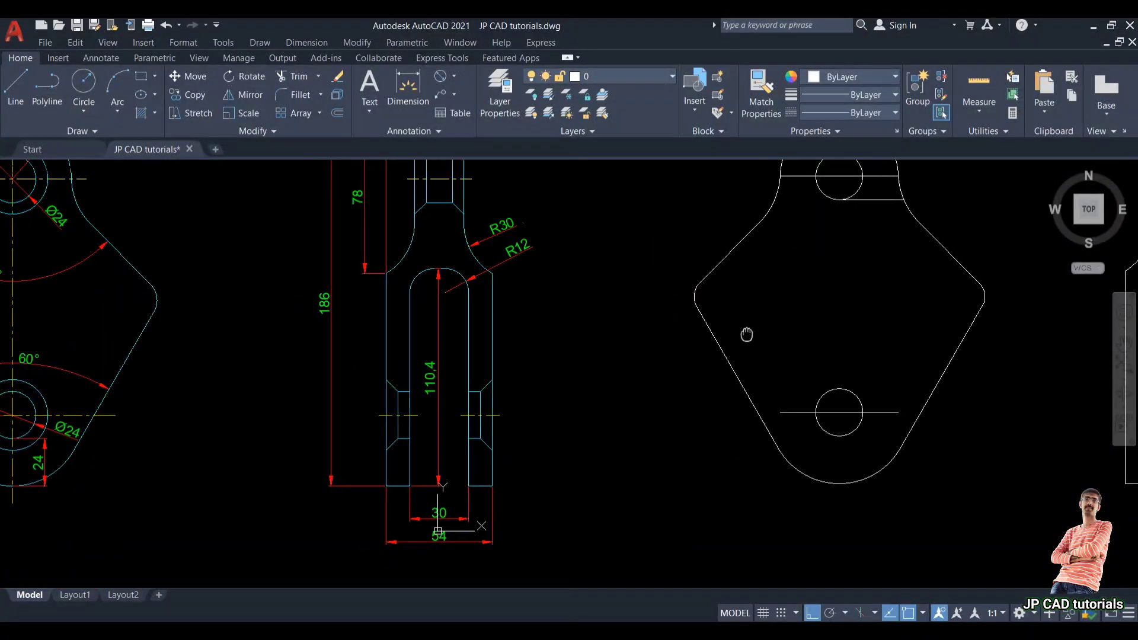
Step: Examine the R12 slot radius in the reference drawing
scroll(575, 286, up, 2)
middle_drag(422, 274, 429, 328)
scroll(429, 328, up, 2)
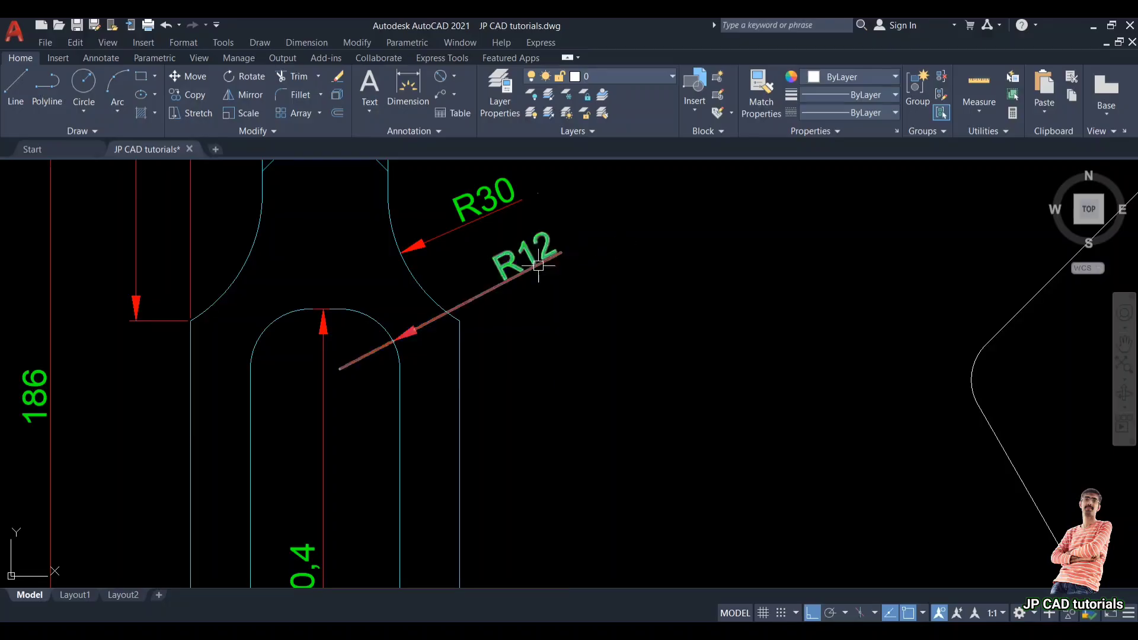
Step: Fillet the top corner of the side view's slot with radius 12 and trim away the leftover line
scroll(538, 268, down, 2)
middle_drag(531, 270, 386, 290)
scroll(386, 289, down, 2)
scroll(993, 316, up, 4)
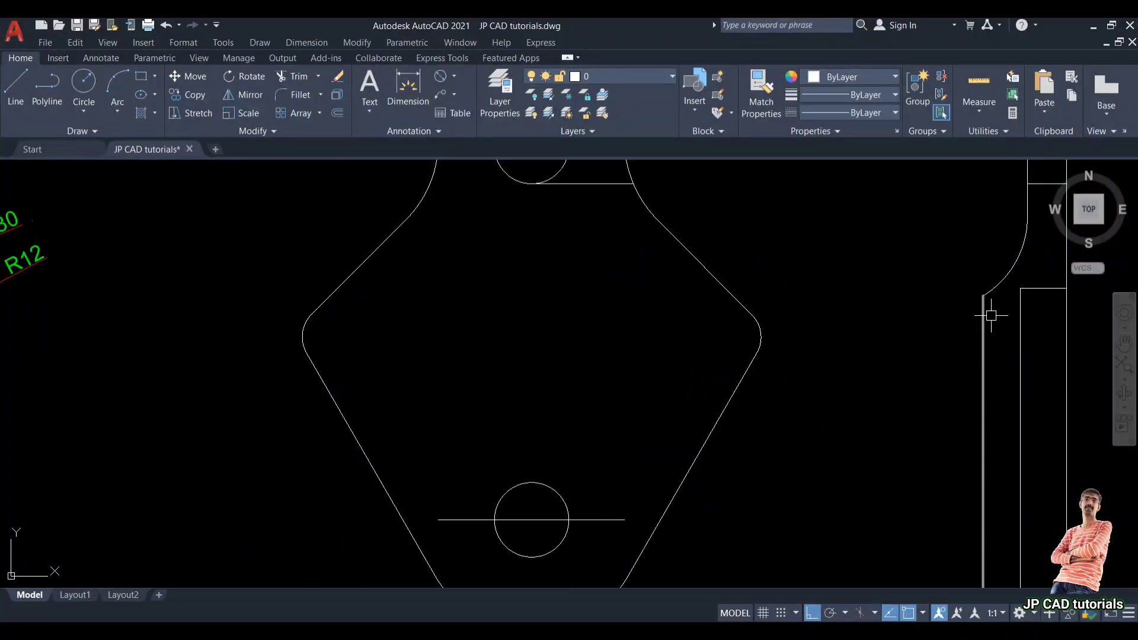
middle_drag(993, 314, 601, 364)
scroll(602, 360, up, 2)
key(Return)
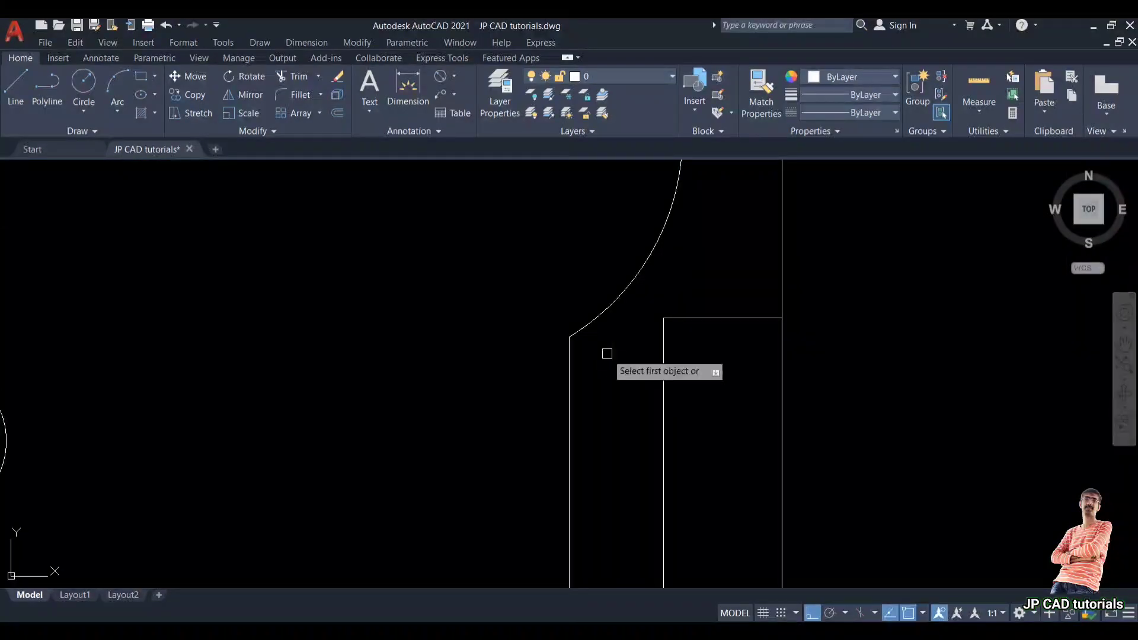
key(Return)
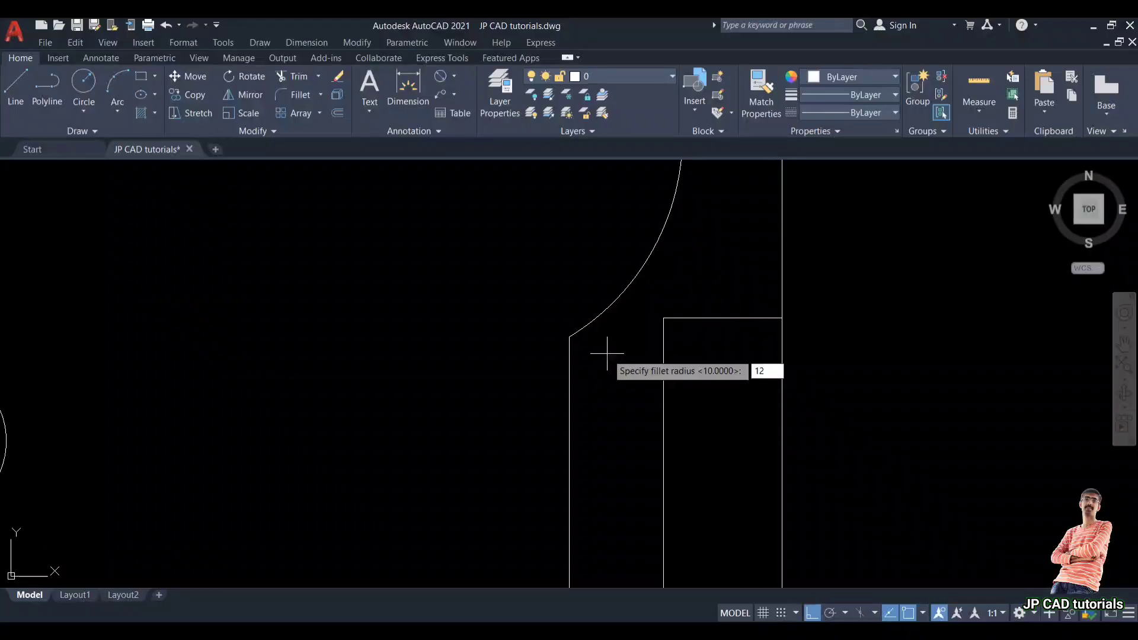
key(Return)
click(663, 348)
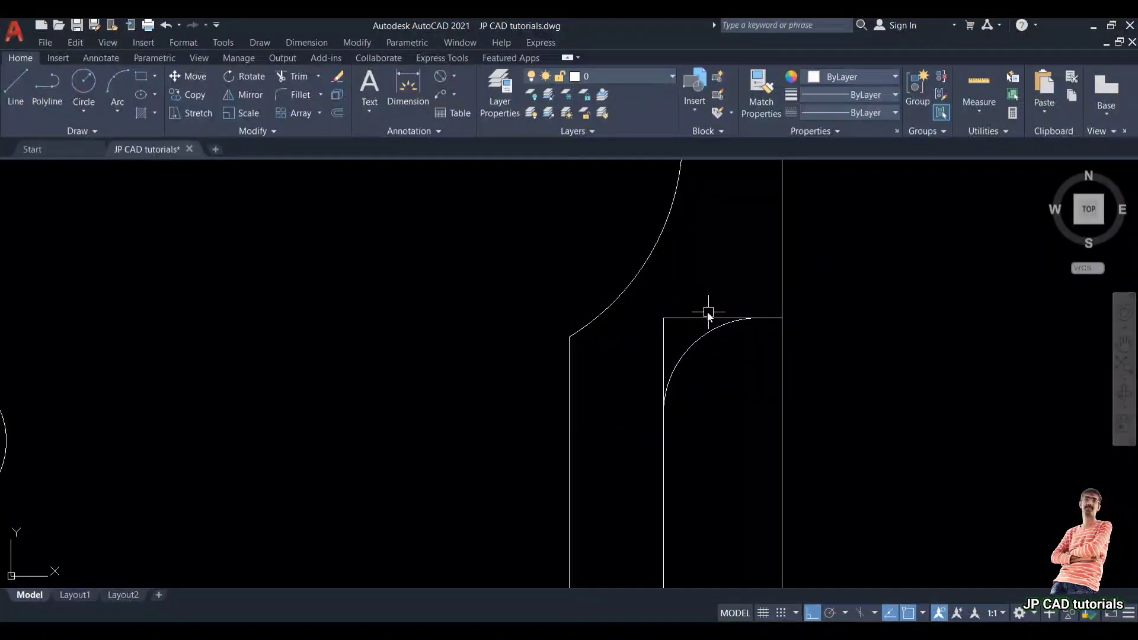
key(Return)
click(699, 317)
click(664, 328)
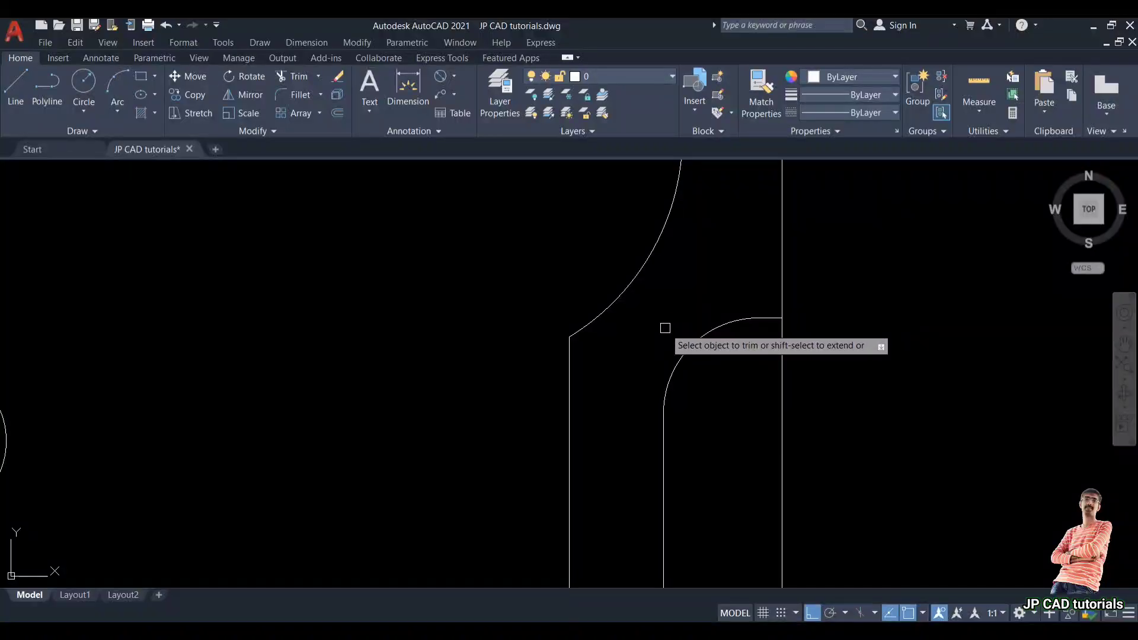
key(Escape)
Step: Mirror the half side view about its right vertical edge to complete the side view
scroll(715, 301, down, 5)
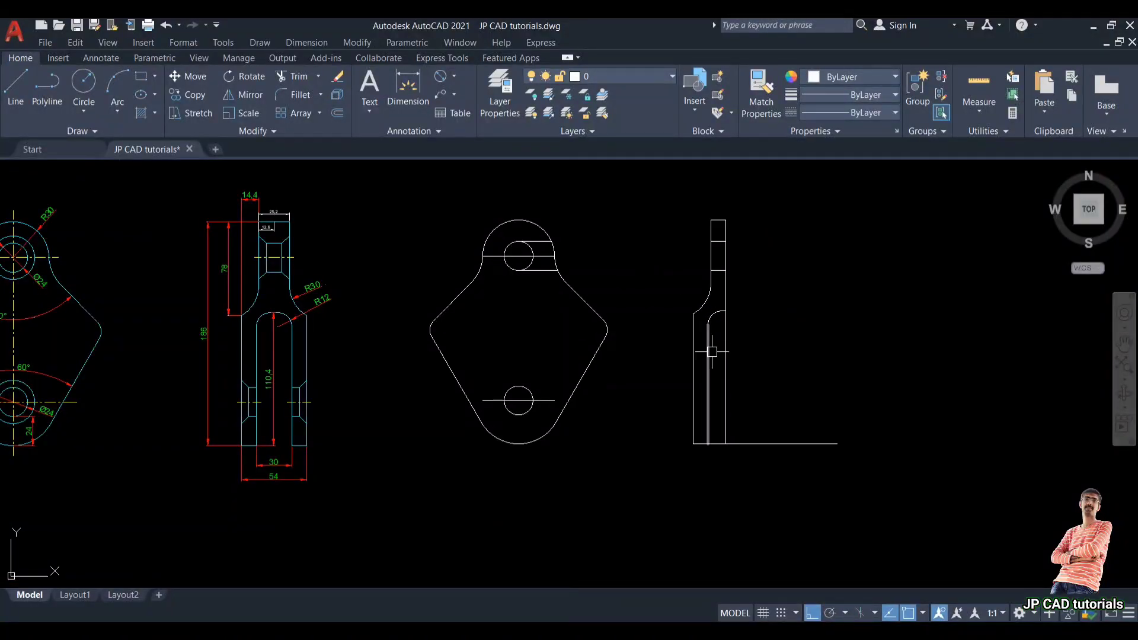
scroll(702, 317, up, 2)
scroll(701, 317, down, 2)
middle_drag(701, 320, 699, 359)
click(649, 236)
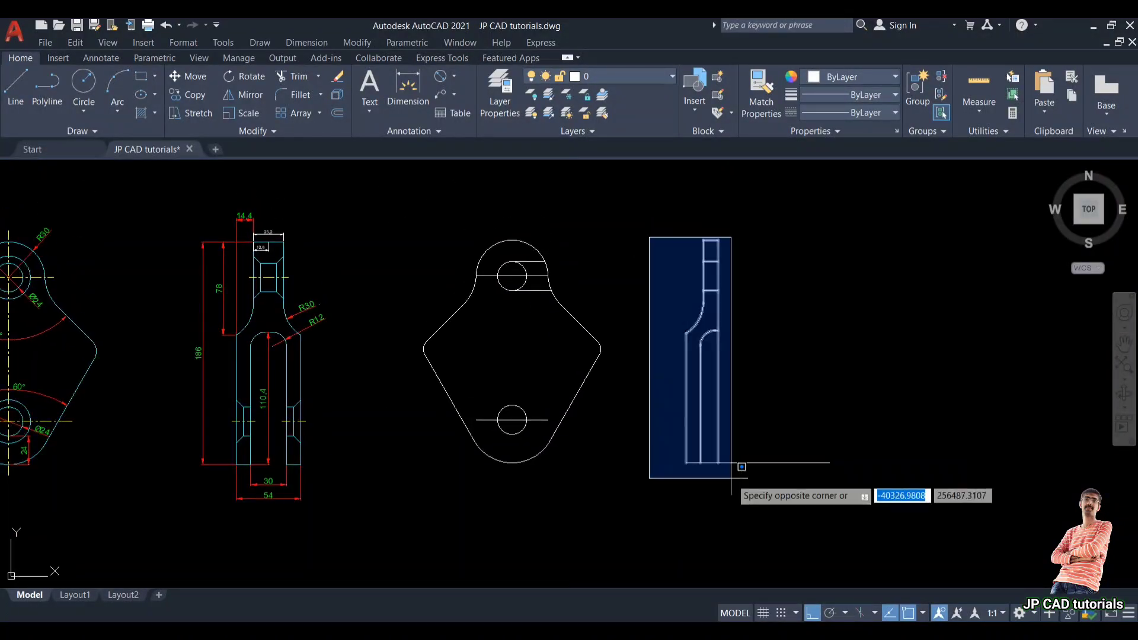
click(741, 489)
text(mi)
key(Return)
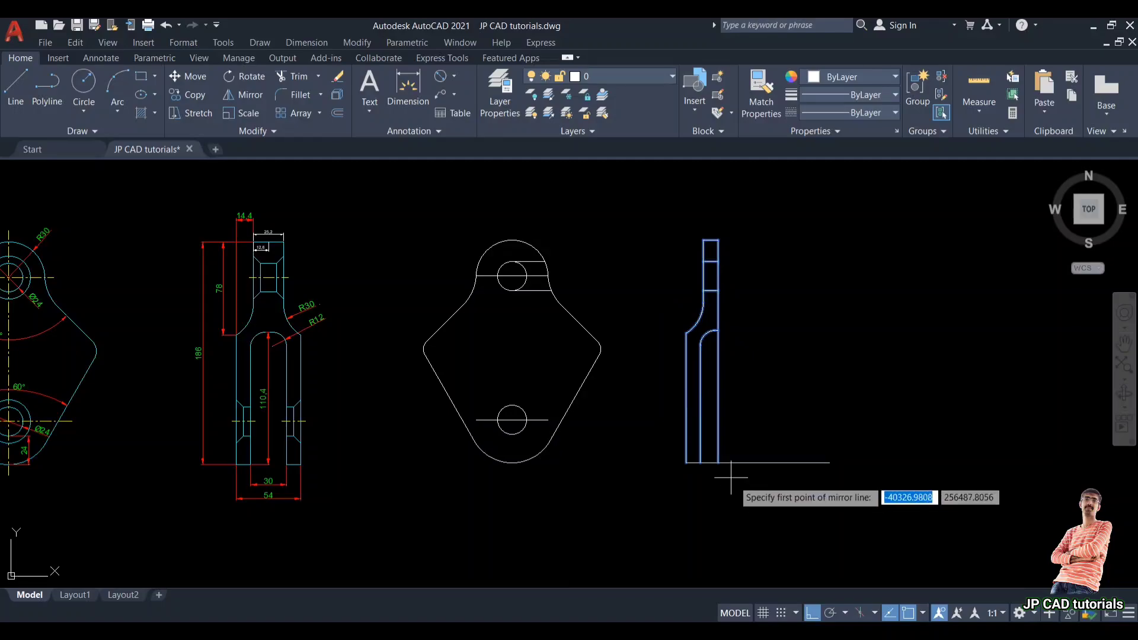
click(719, 463)
click(719, 496)
key(Return)
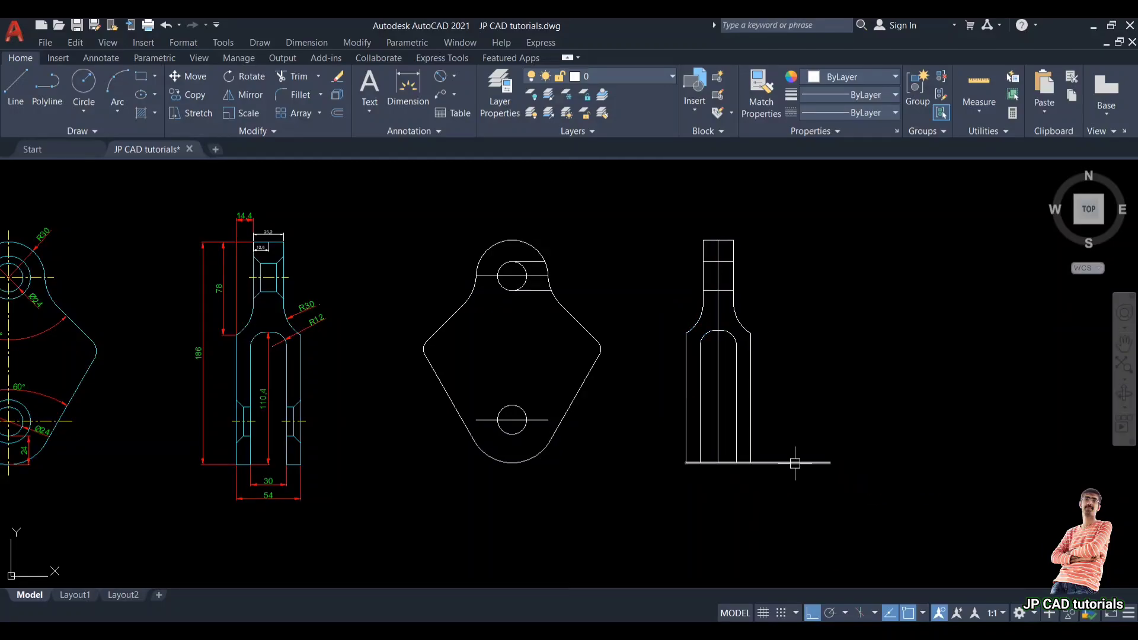
Step: Trim the bottom line across the slot opening and delete the central vertical line of the side view
key(Return)
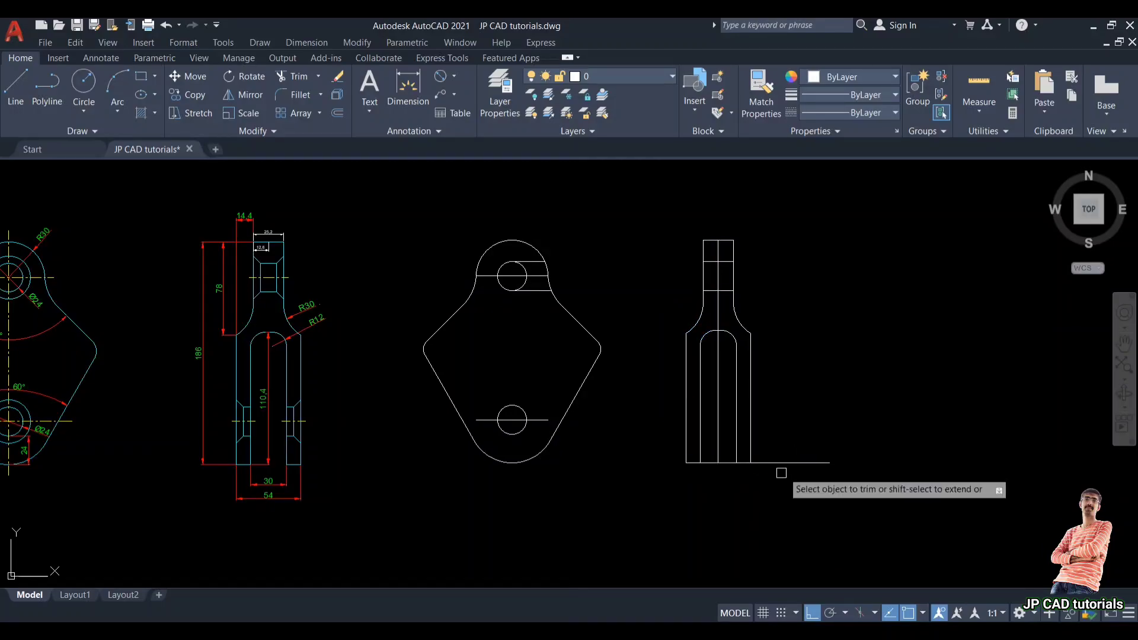
scroll(741, 472, up, 3)
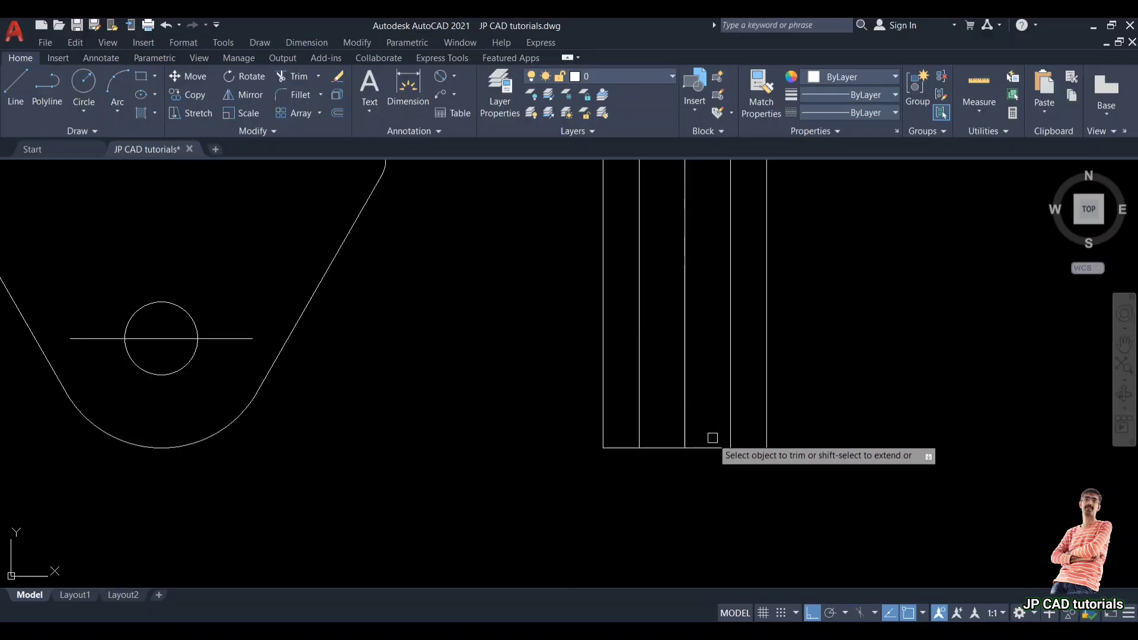
click(713, 447)
click(675, 448)
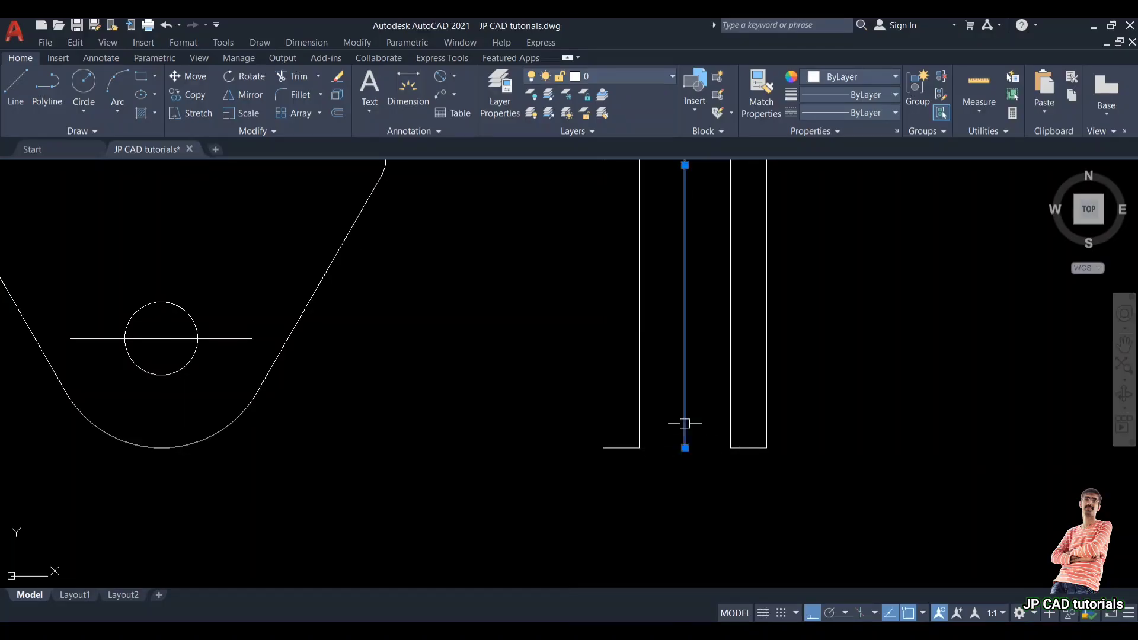
click(685, 396)
key(Delete)
Step: Add a linear dimension measuring the chamfer's horizontal offset beside the reference view's square window
scroll(735, 389, down, 2)
middle_drag(732, 374, 731, 460)
scroll(731, 460, down, 2)
middle_drag(721, 420, 722, 425)
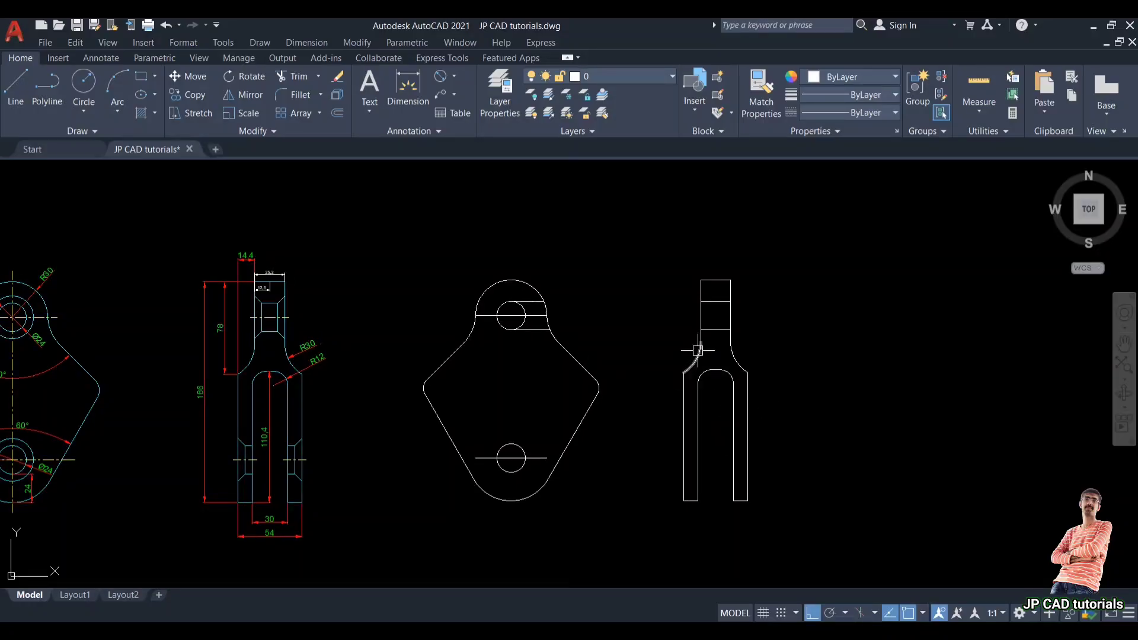
scroll(554, 303, up, 2)
key(Return)
click(514, 344)
key(Return)
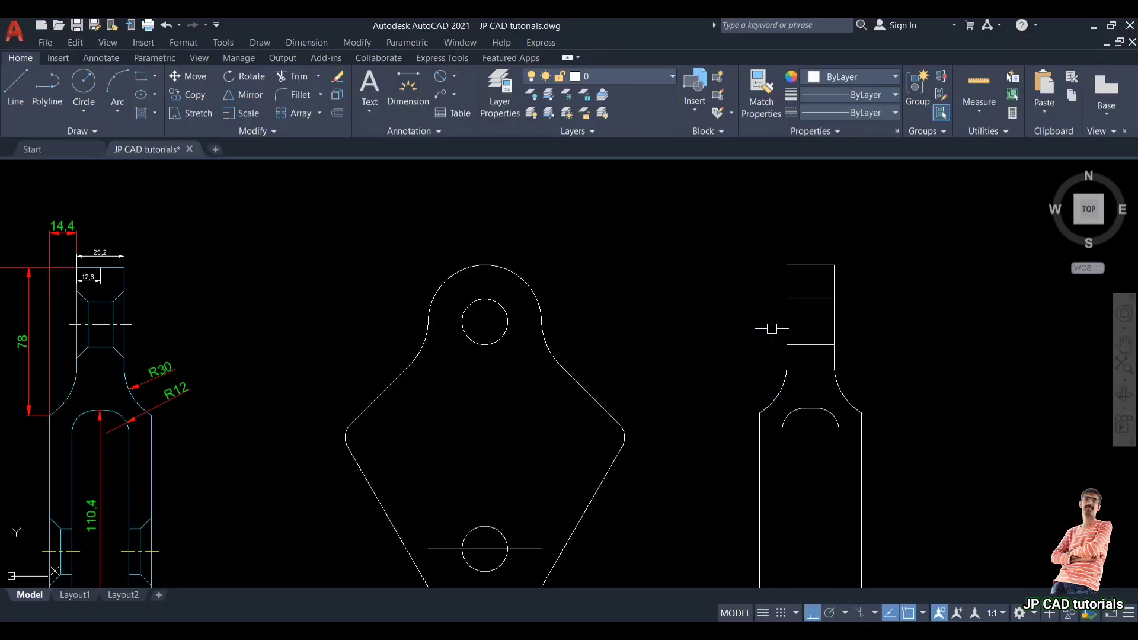
middle_drag(114, 308, 208, 323)
scroll(196, 323, up, 2)
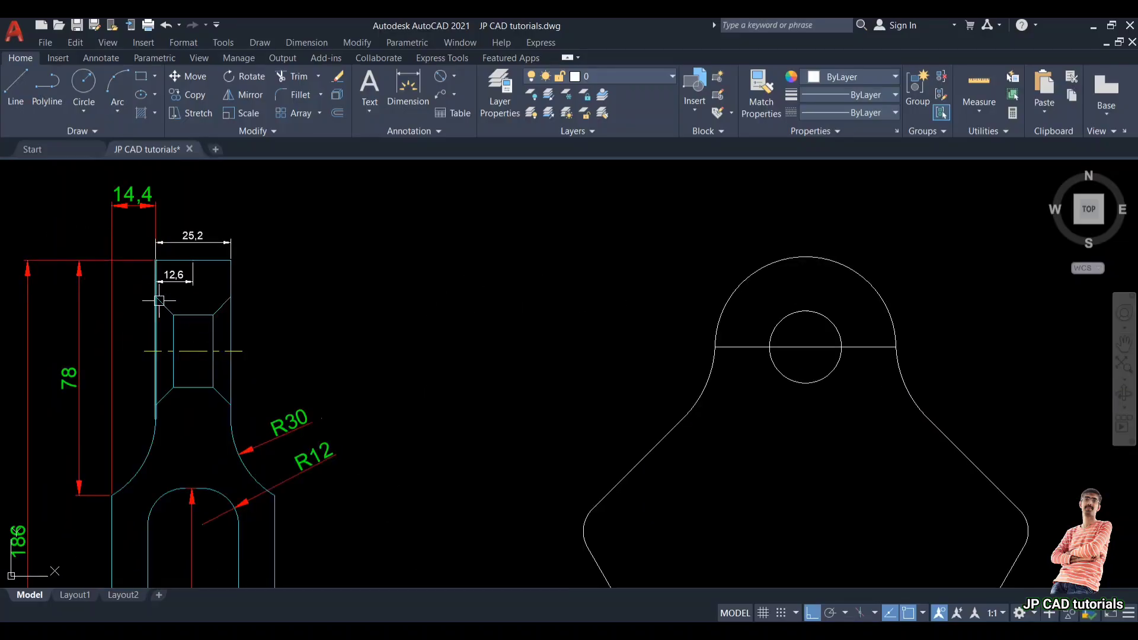
click(454, 78)
click(474, 101)
scroll(173, 332, up, 4)
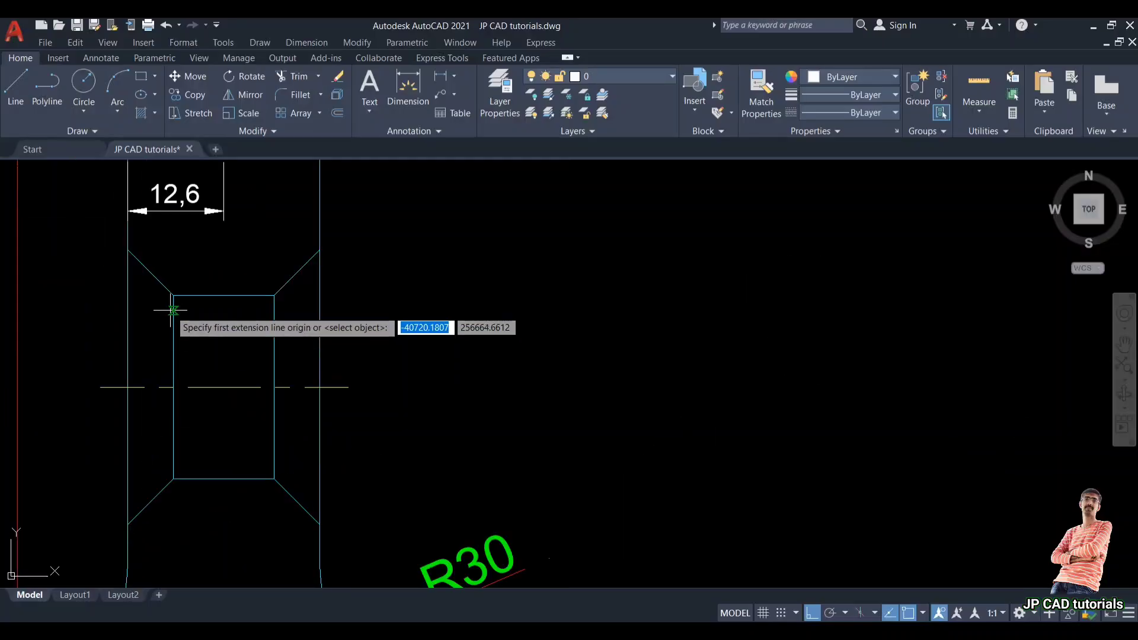
click(173, 296)
click(127, 295)
click(141, 307)
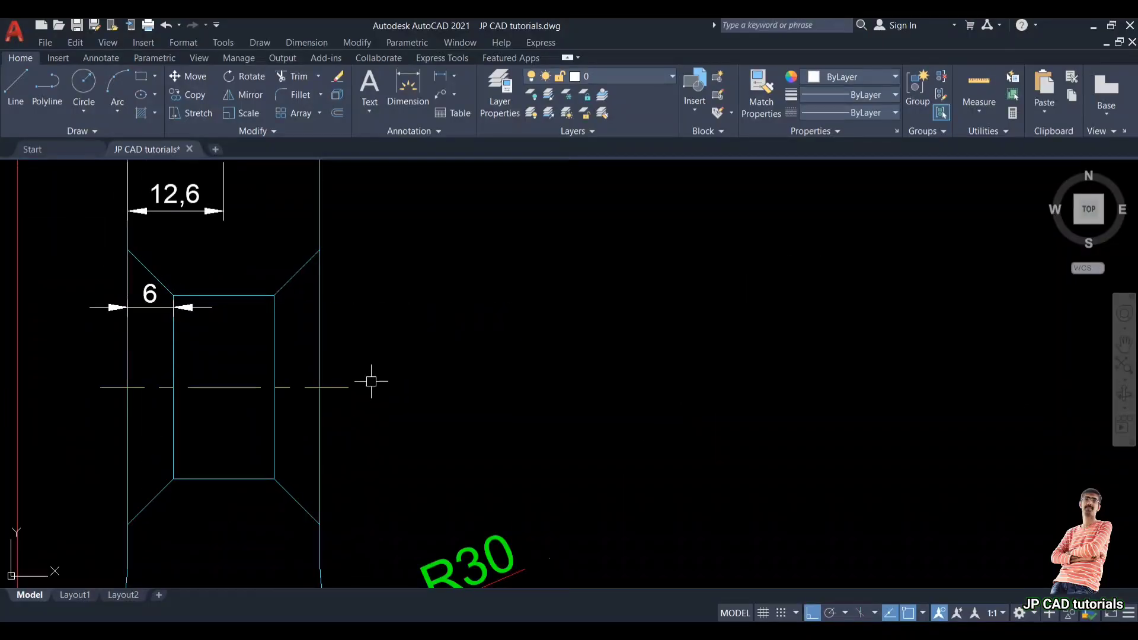
Step: Chamfer all four corners around the side view's window lines with distances of 6
scroll(228, 348, down, 3)
middle_drag(666, 356, 503, 330)
scroll(826, 364, up, 1)
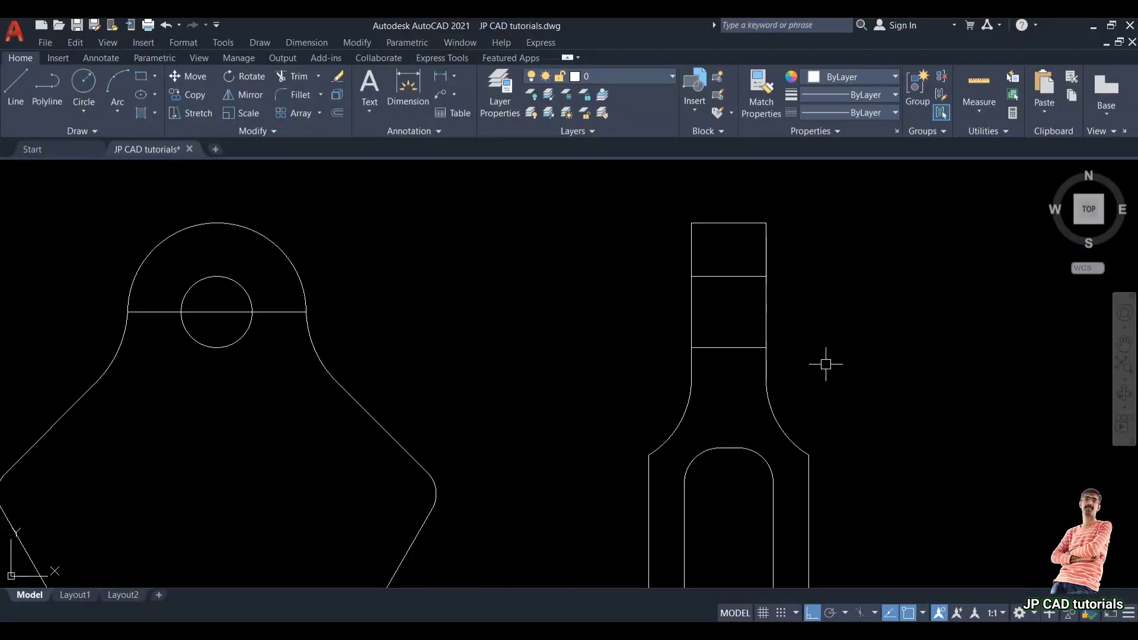
key(Escape)
key(Return)
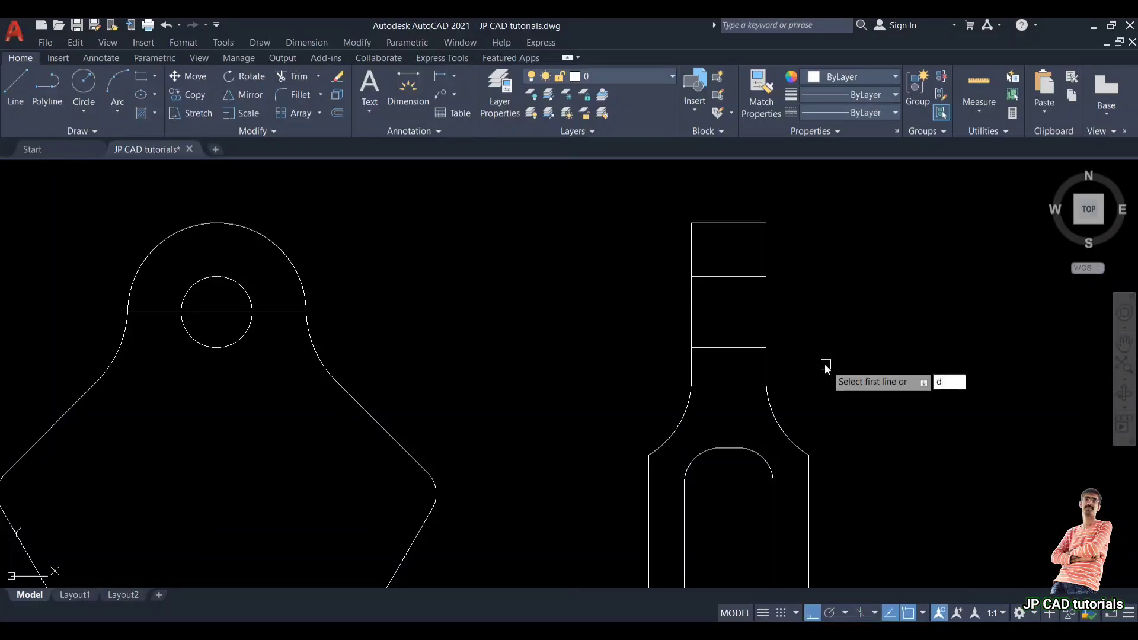
key(Return)
text(6)
key(Return)
key(Return)
scroll(745, 301, up, 2)
click(661, 231)
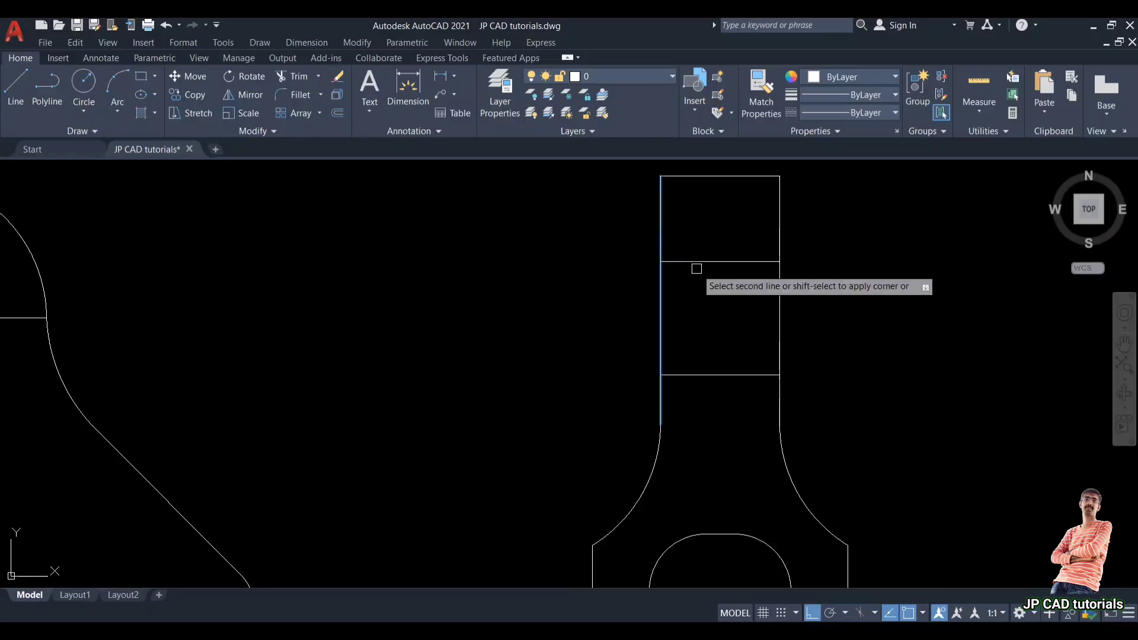
click(688, 375)
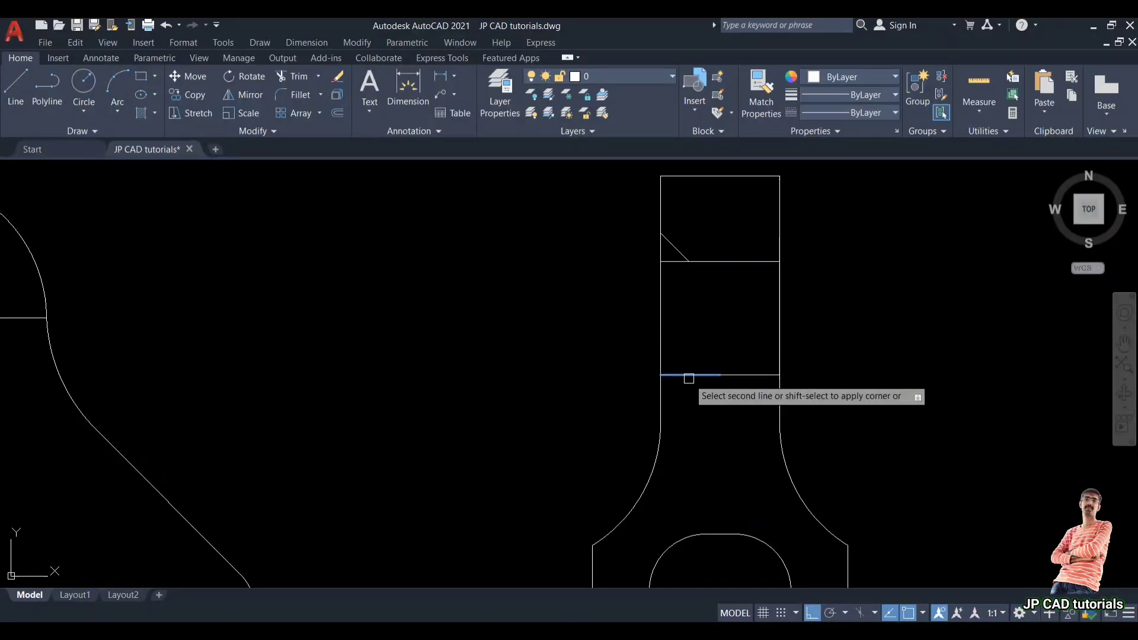
click(664, 402)
key(Return)
click(743, 376)
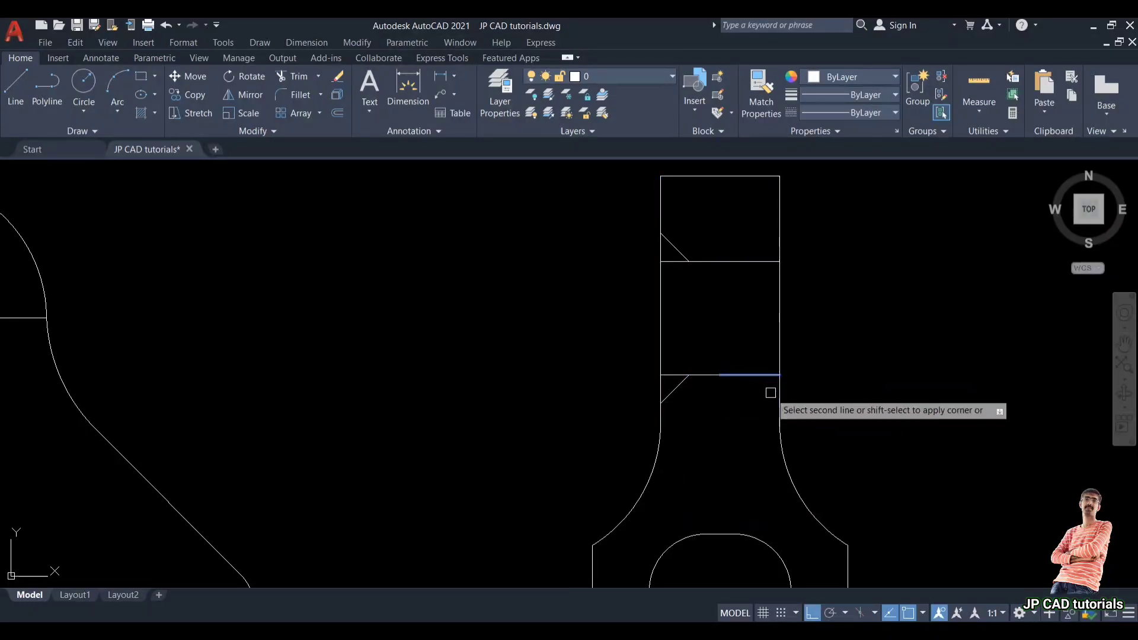
click(780, 394)
key(Return)
click(746, 261)
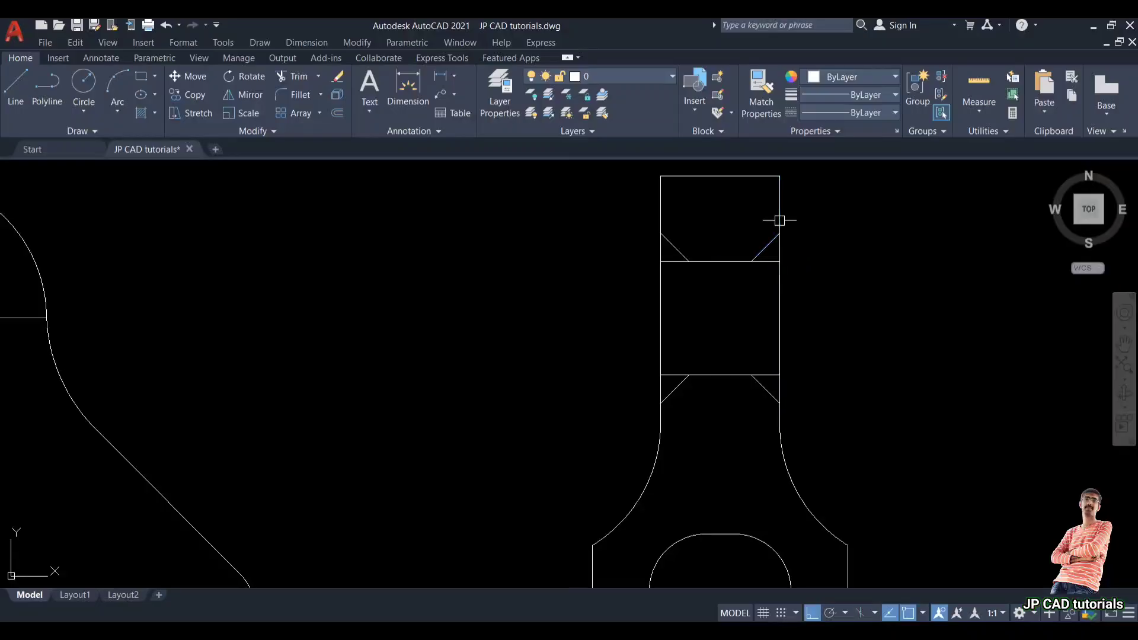
Step: Trim the two horizontal window lines back to the chamfer ends
text(tr)
key(Return)
scroll(688, 257, up, 2)
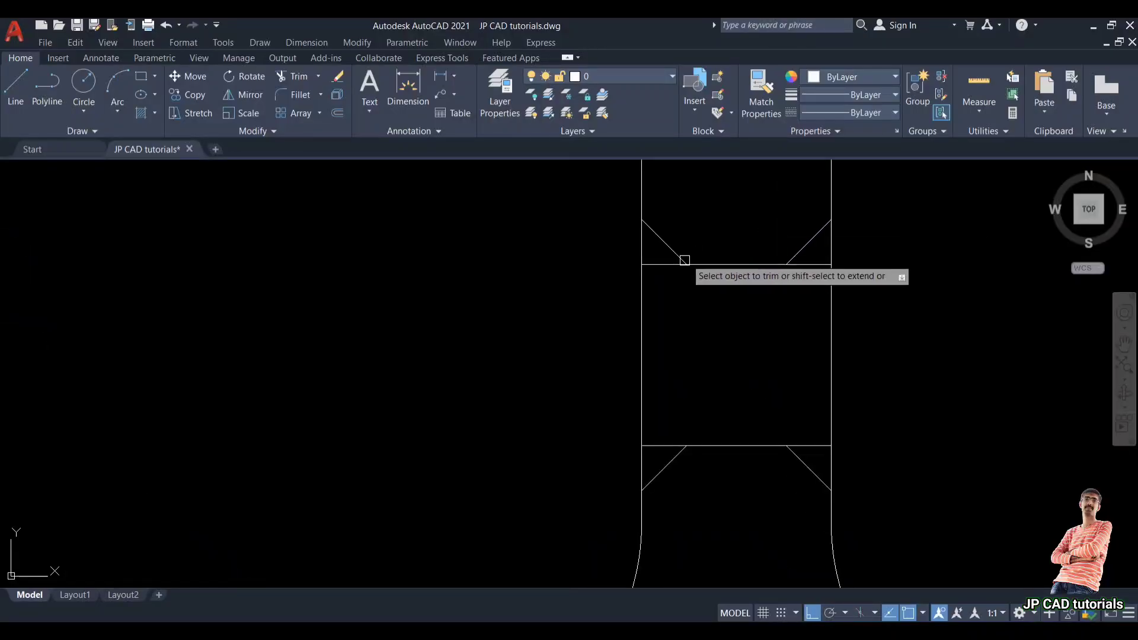
click(809, 264)
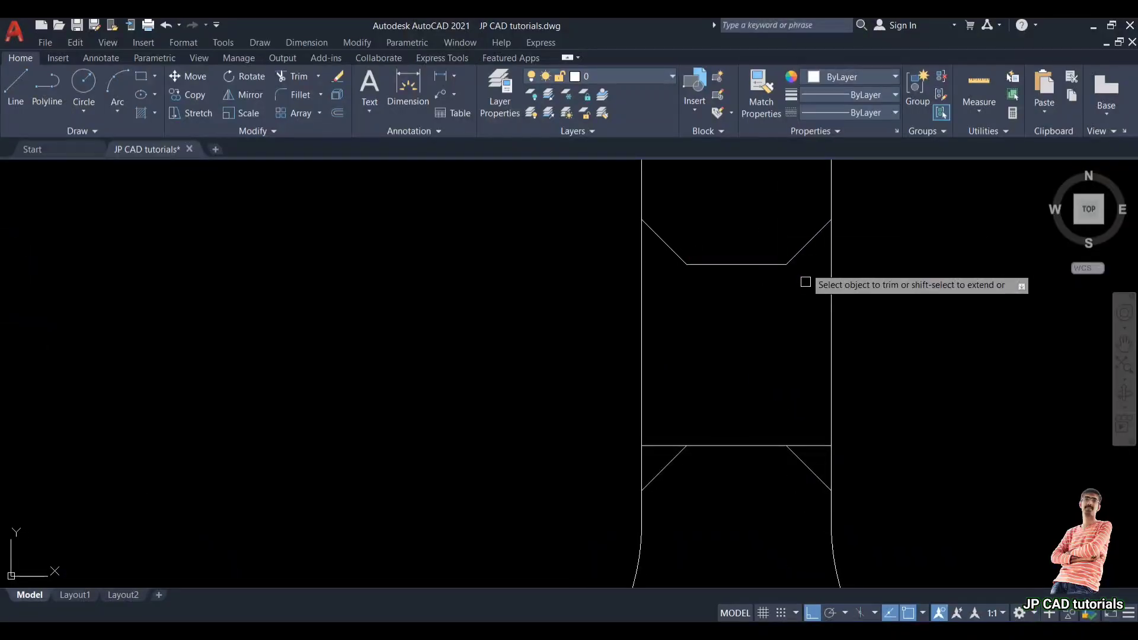
click(815, 445)
click(664, 445)
key(Return)
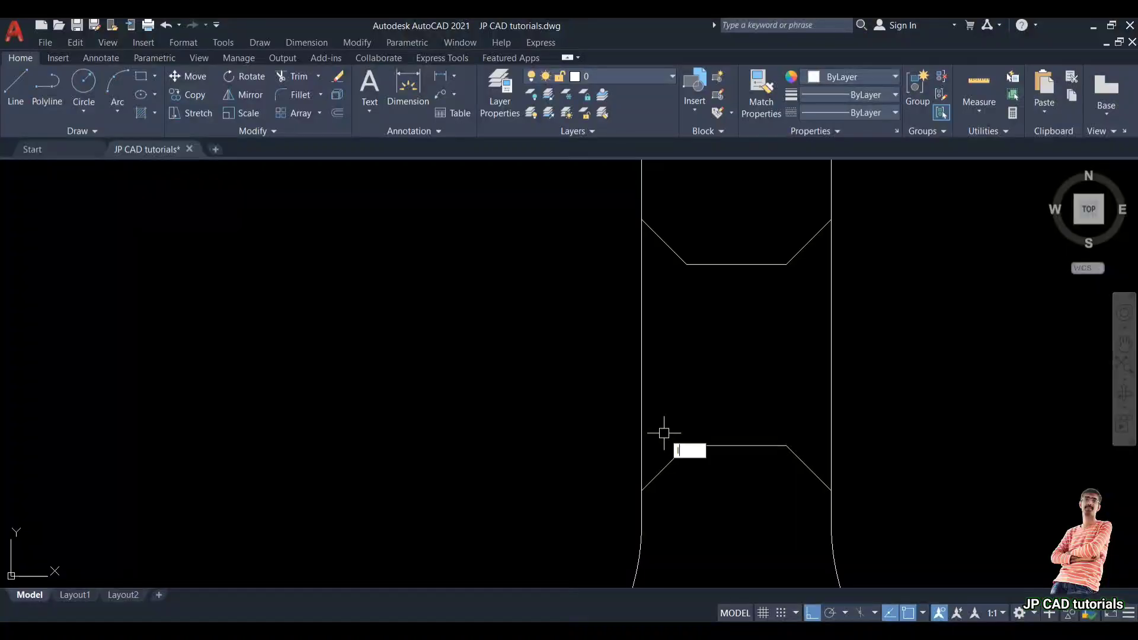
Step: Draw vertical lines joining the chamfer ends on both sides of the window
text(l)
key(Return)
click(650, 419)
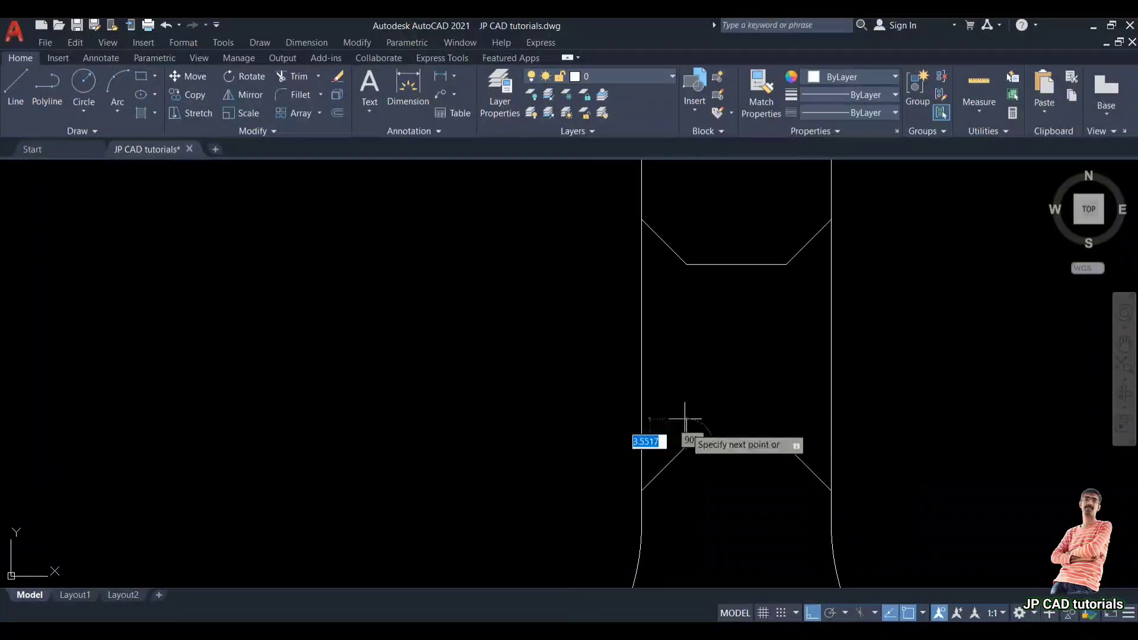
click(686, 265)
key(Return)
key(Return)
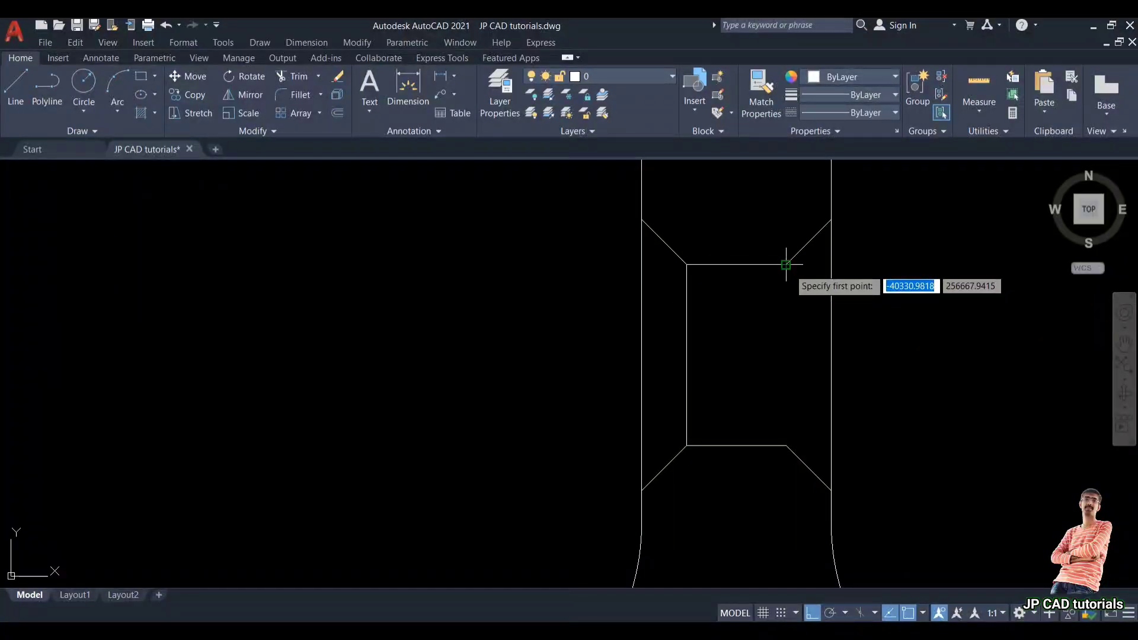
click(786, 264)
click(786, 445)
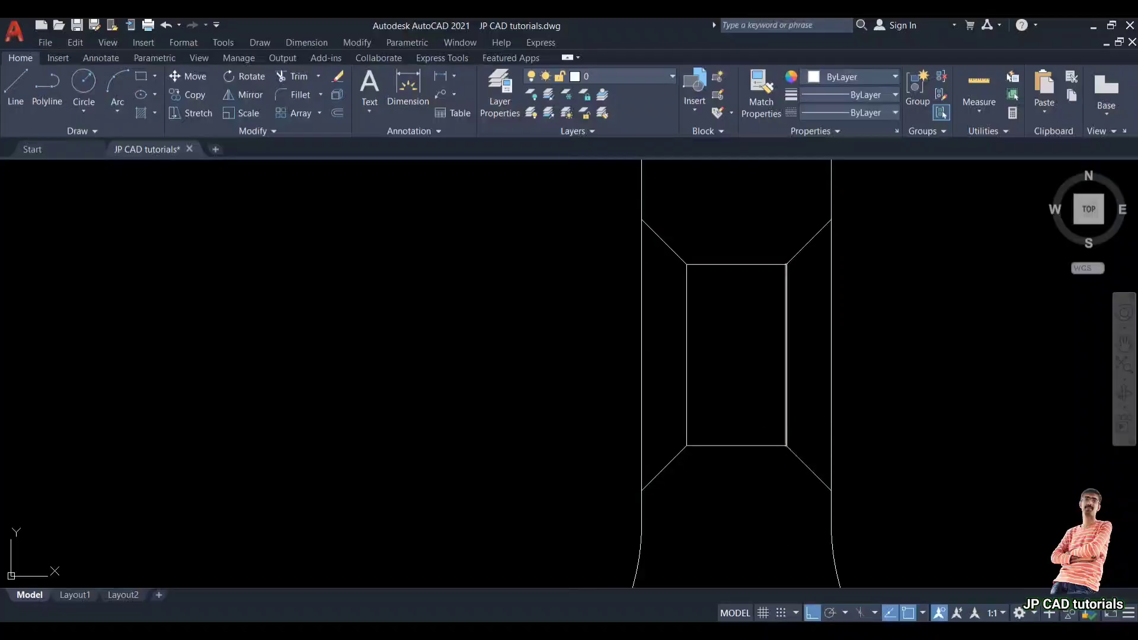
Step: Project the window's top edge across to the front view and draw a circle concentric with the upper hole reaching that line
scroll(643, 219, down, 5)
middle_drag(592, 249, 663, 271)
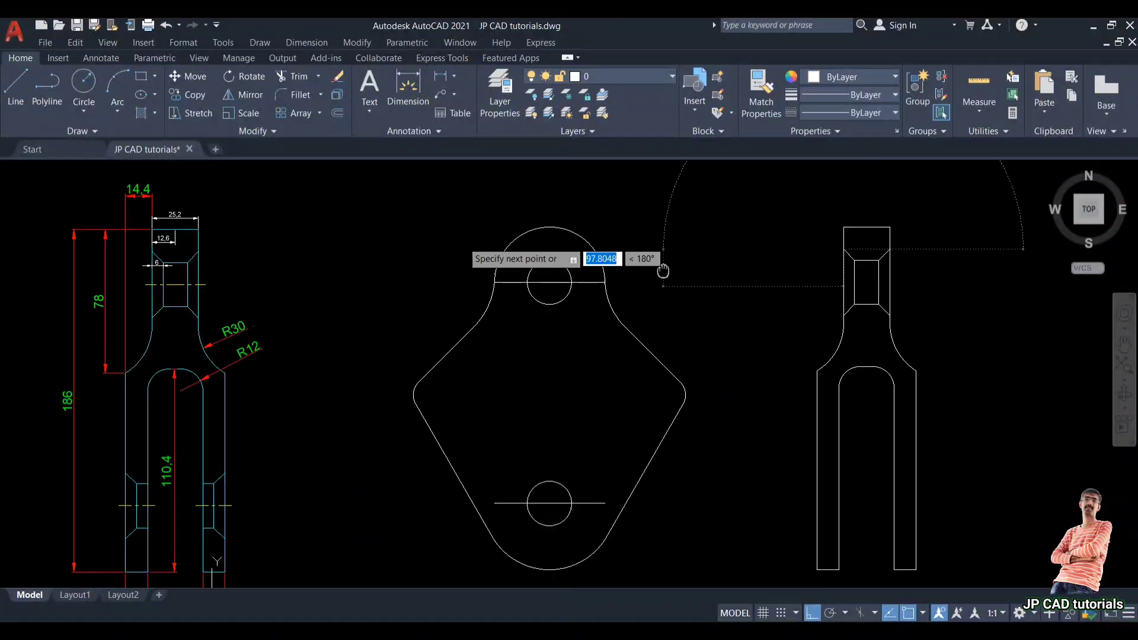
click(455, 248)
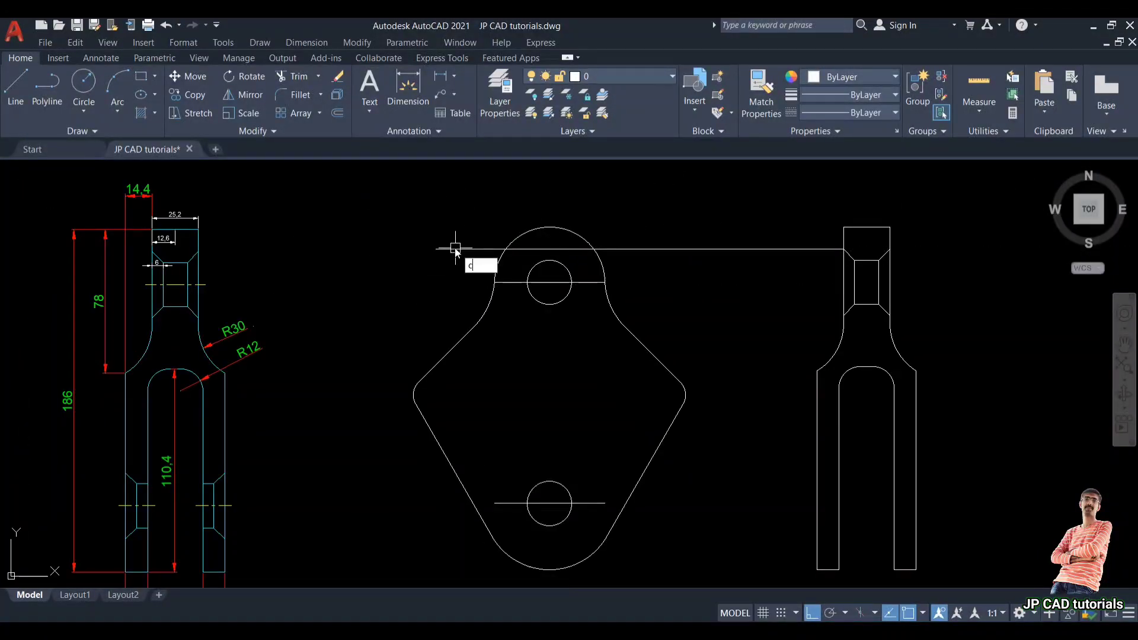
key(Return)
click(549, 282)
click(551, 249)
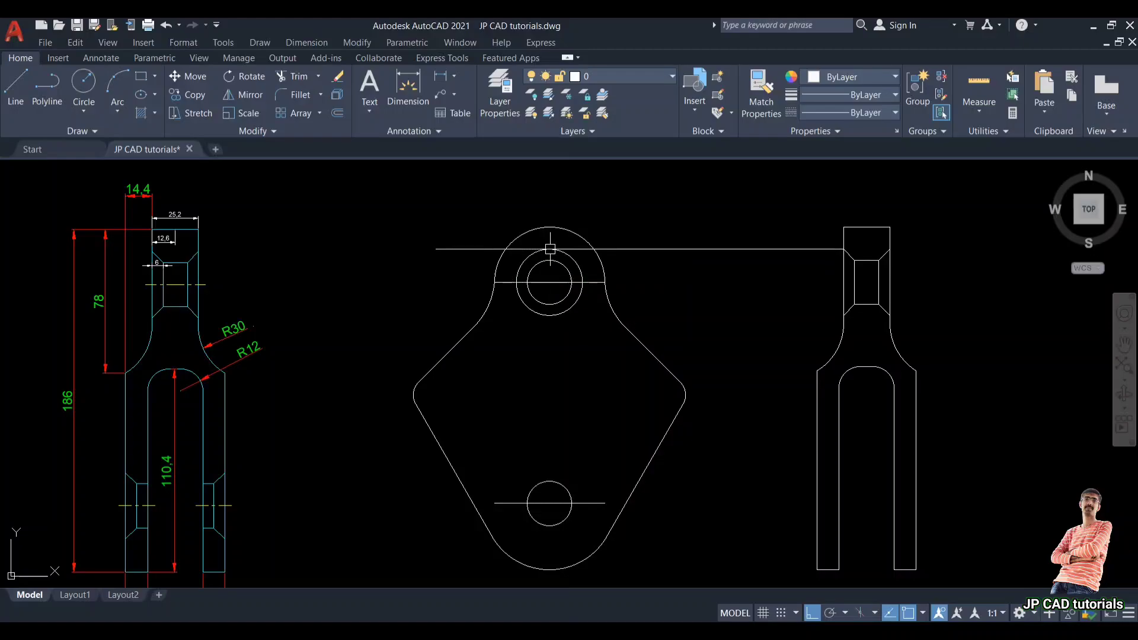
Step: Delete the horizontal projection line
click(703, 249)
key(Delete)
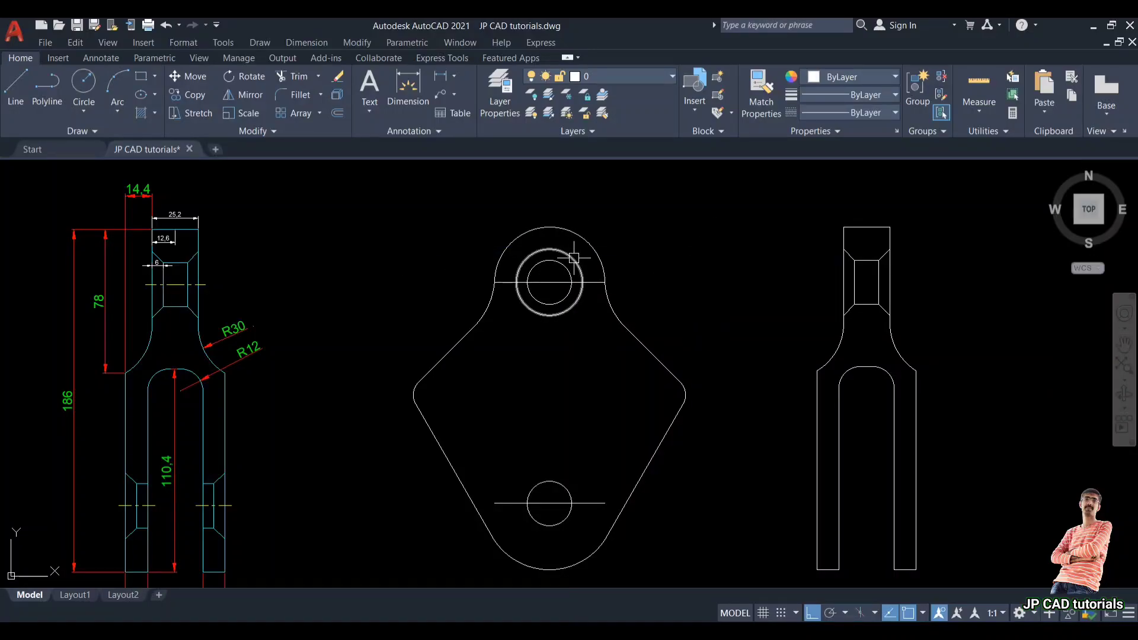
mouse_move(574, 258)
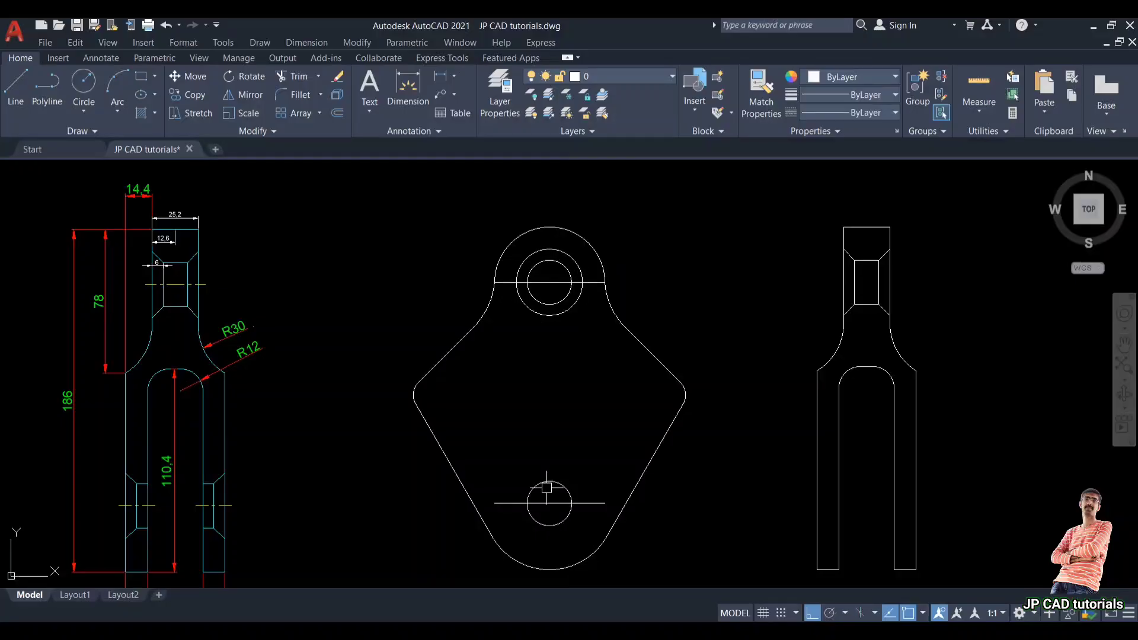
Step: Draw horizontal projection lines from the lower hole's top edge and centre line across to the side view
middle_drag(593, 451, 593, 446)
text(l)
key(Return)
scroll(560, 534, up, 2)
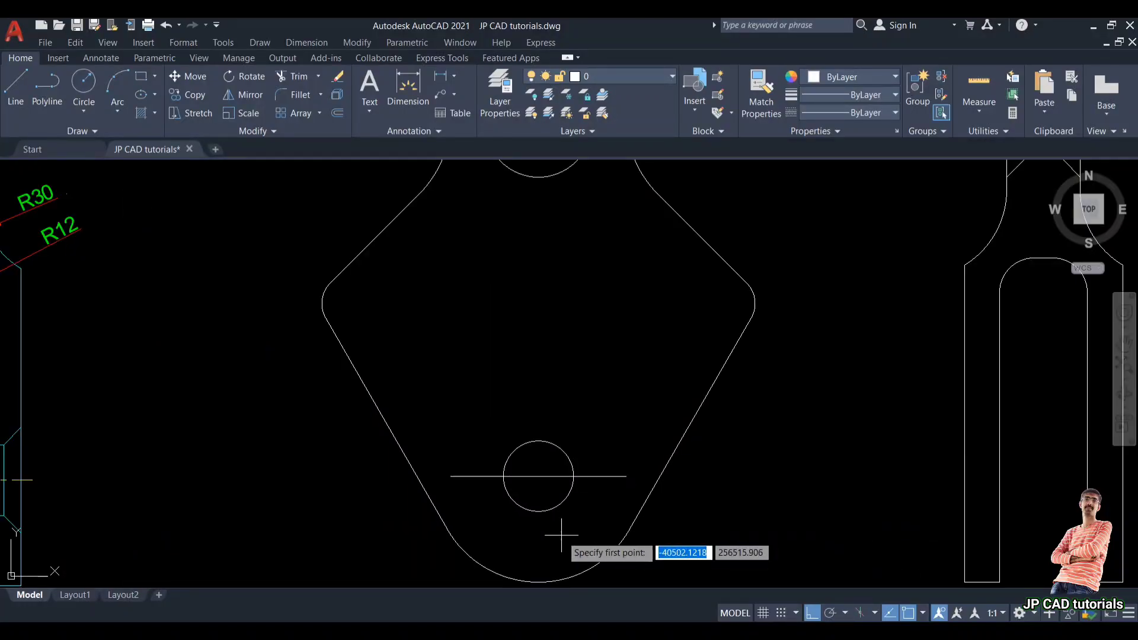
click(538, 441)
scroll(539, 442, down, 2)
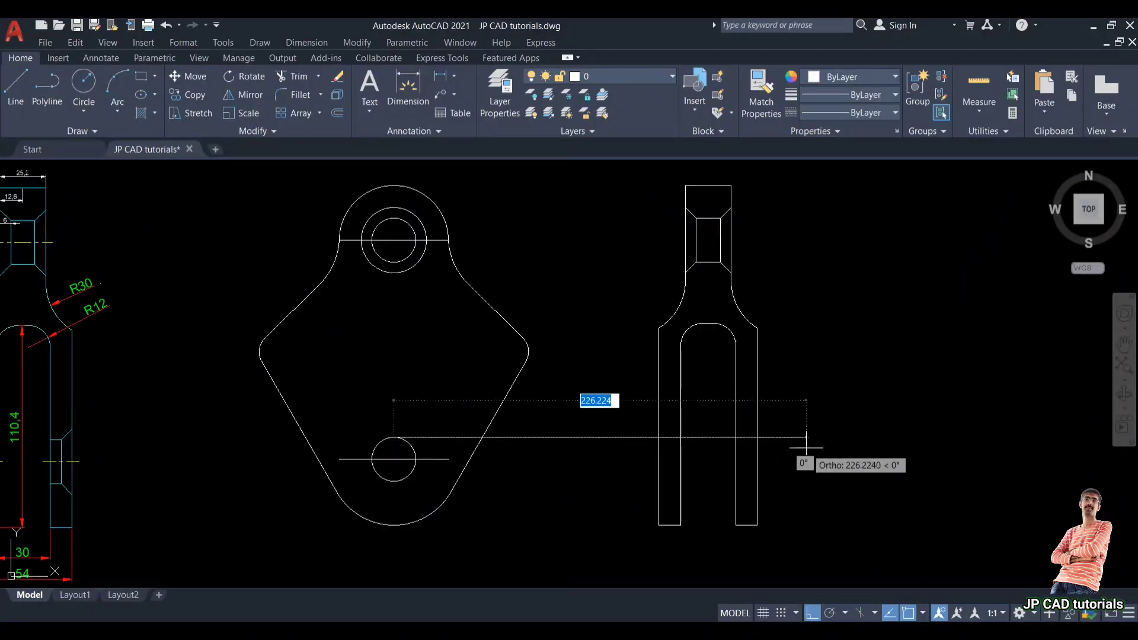
click(805, 451)
click(449, 460)
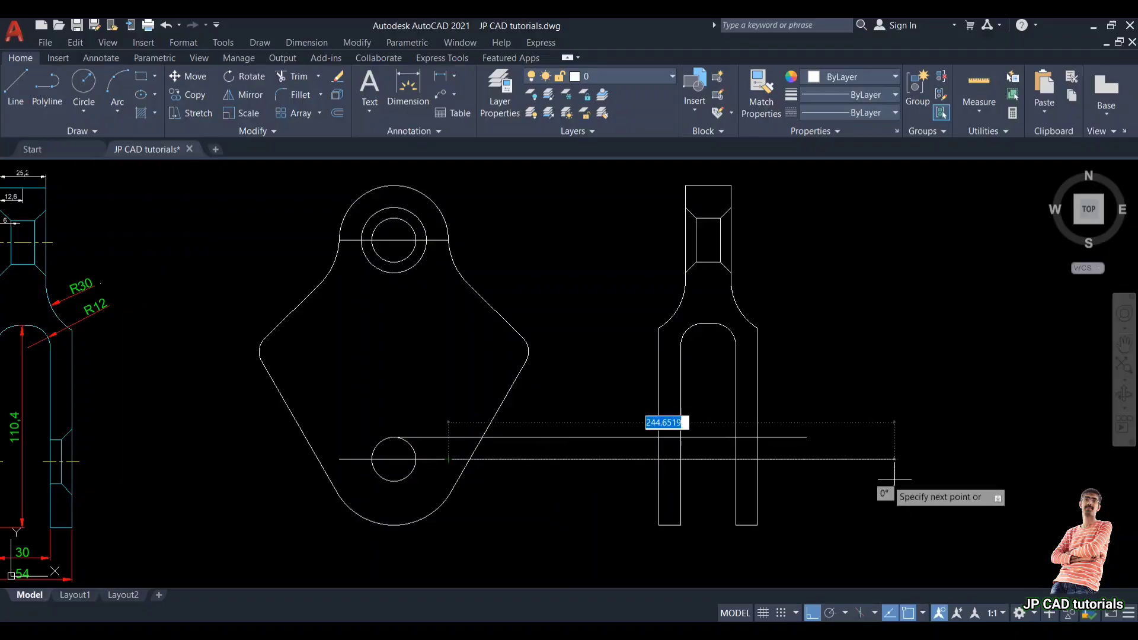
click(913, 476)
key(Return)
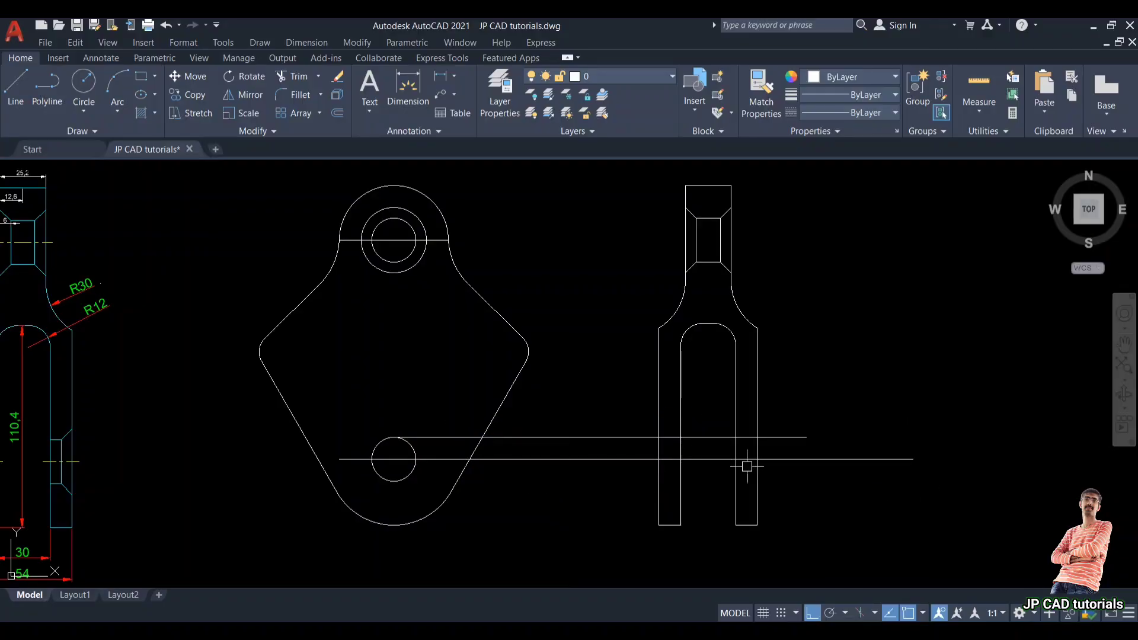
Step: Project the lower hole's bottom edge across to the side view and delete the extended centre-line projection
key(Return)
click(394, 481)
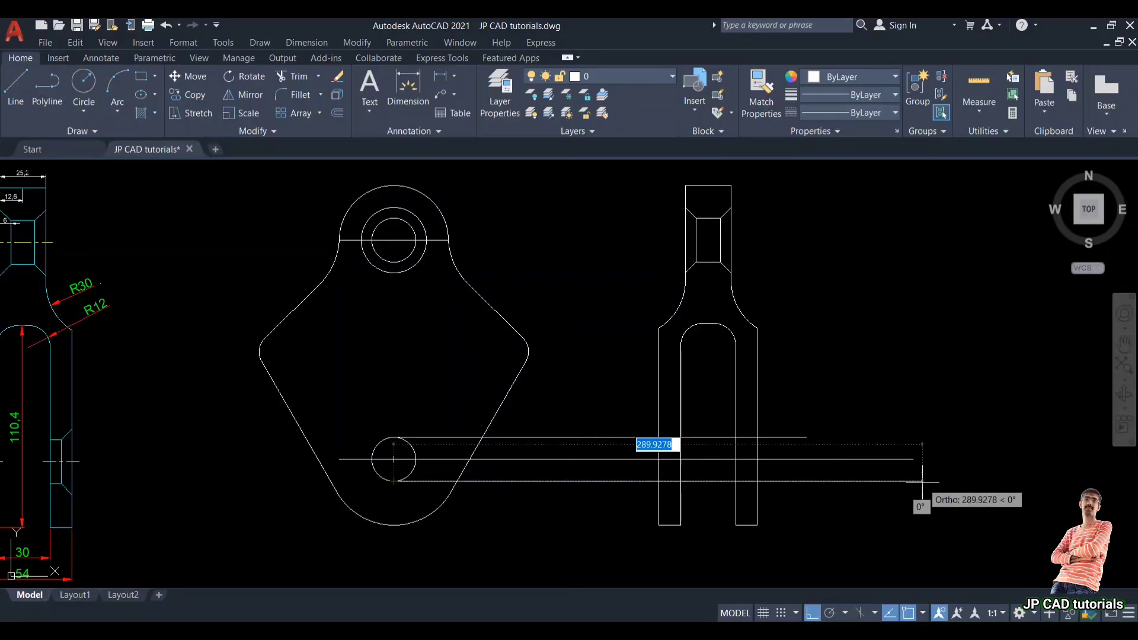
click(923, 481)
key(Return)
click(891, 460)
key(Delete)
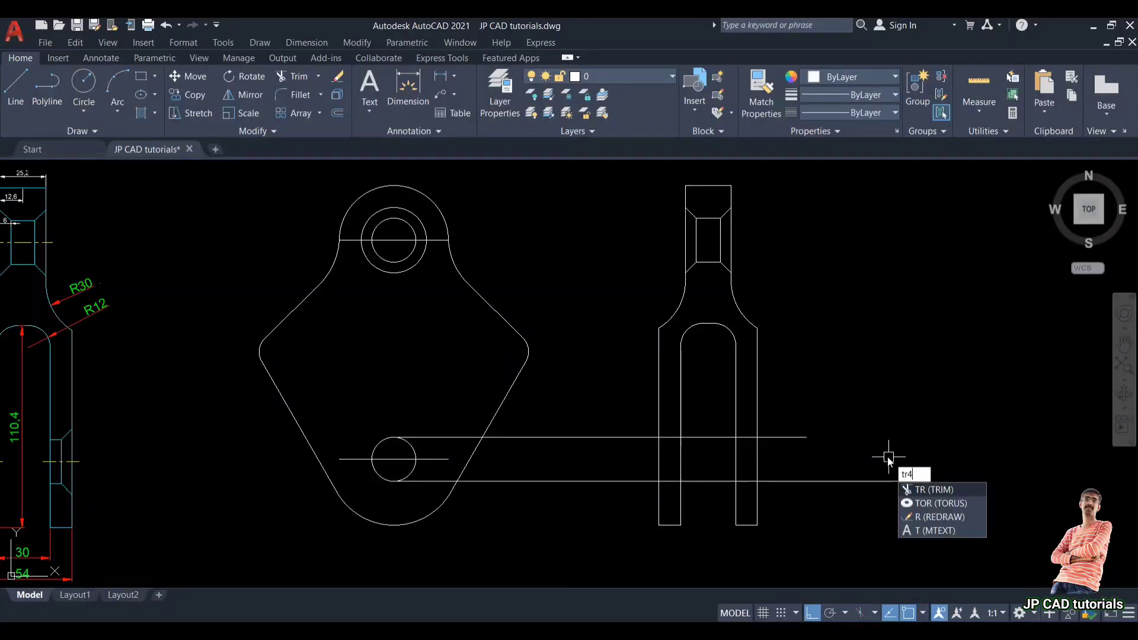
Step: Trim the two projection lines so they remain only across the side view's legs
key(Return)
click(853, 484)
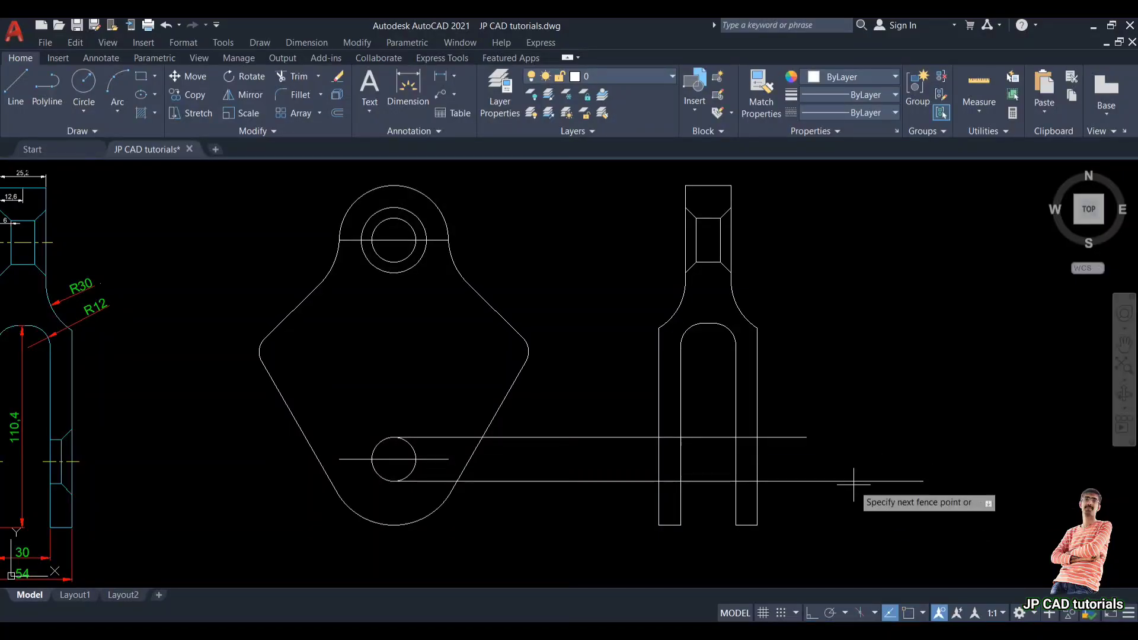
click(853, 474)
click(793, 440)
click(704, 478)
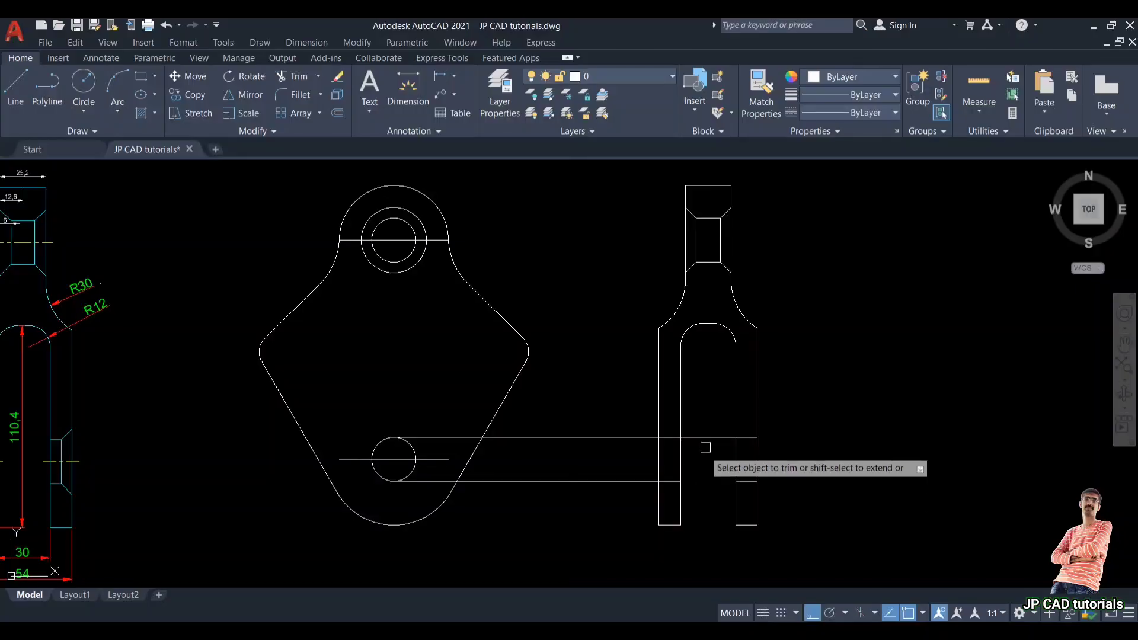
click(705, 437)
click(627, 488)
click(601, 401)
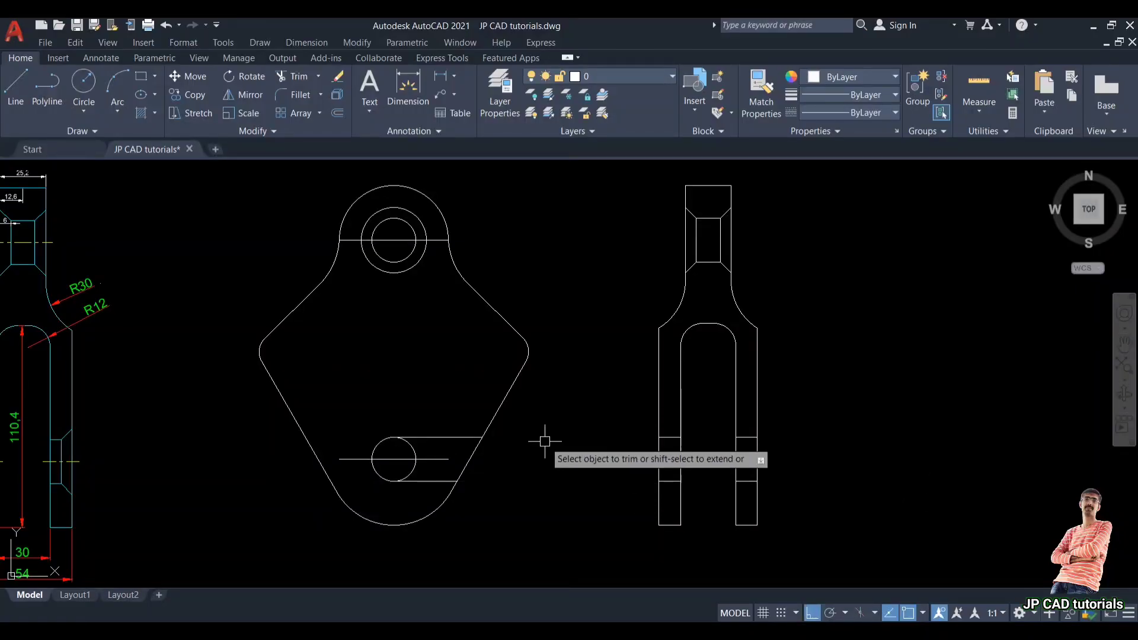
key(Delete)
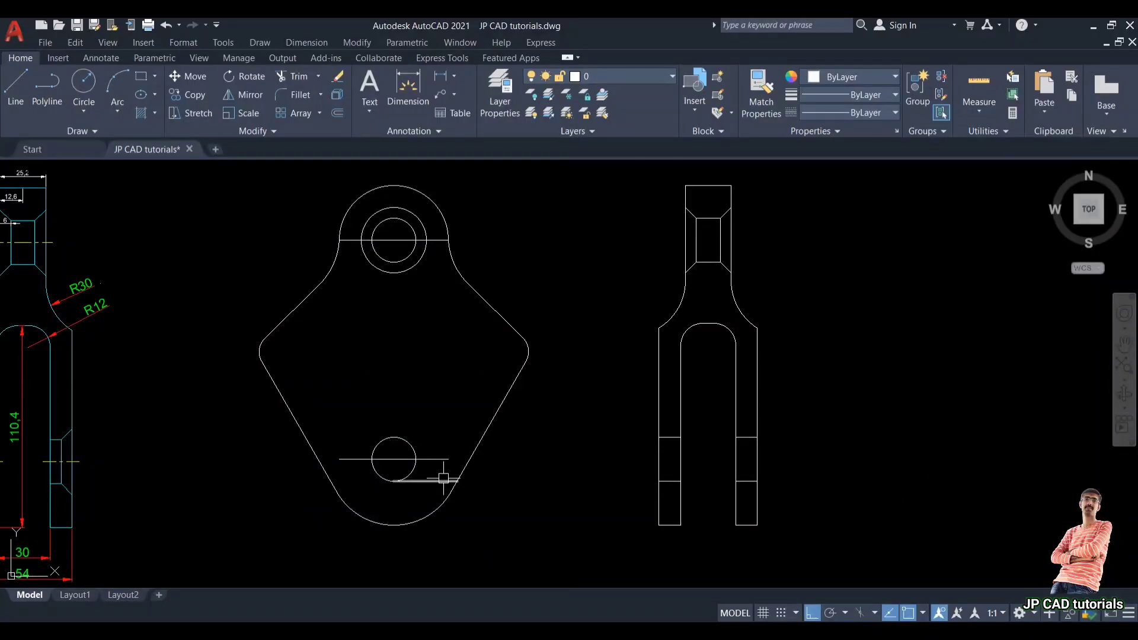
Step: Chamfer the four outer corners of the window recesses on both legs of the side view
scroll(670, 473, up, 2)
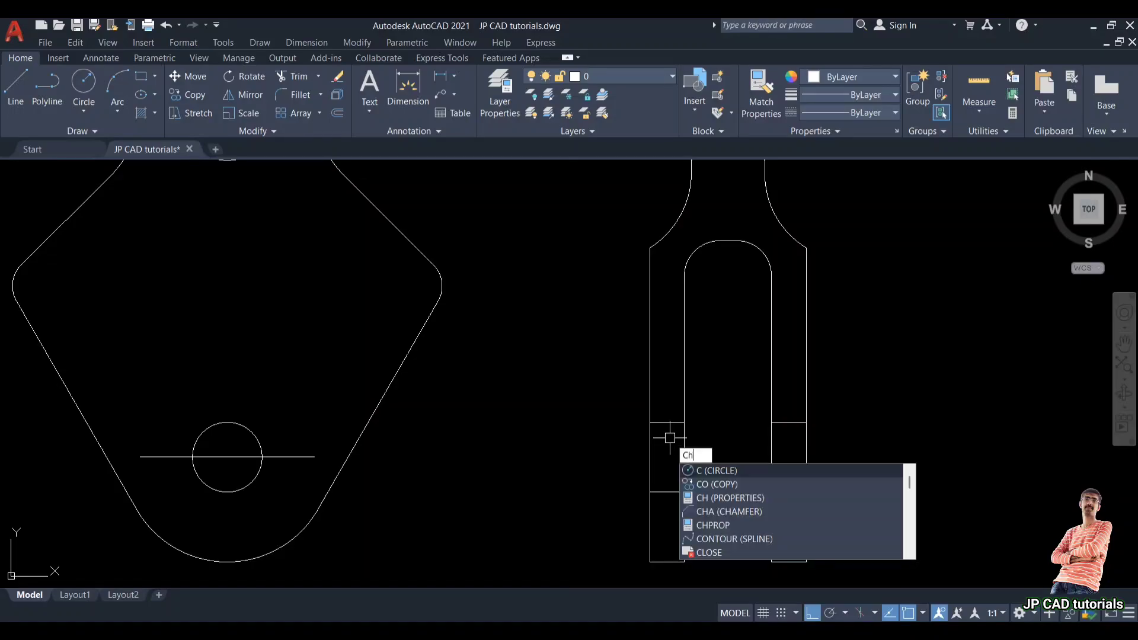
text(ha)
key(Return)
click(662, 425)
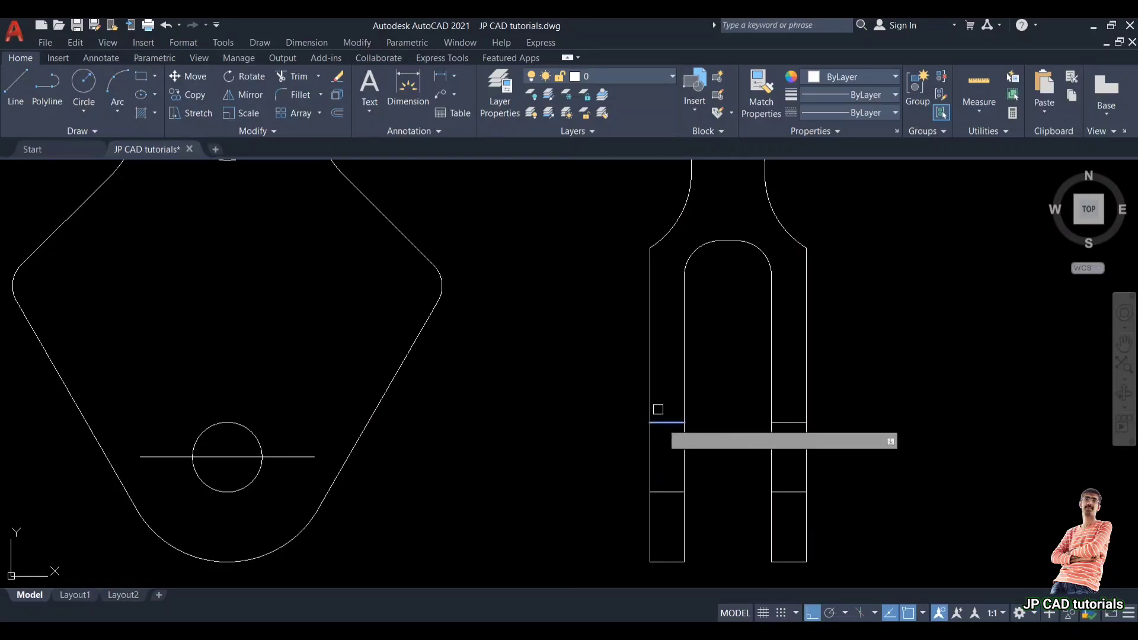
click(651, 399)
key(Return)
click(661, 491)
click(650, 522)
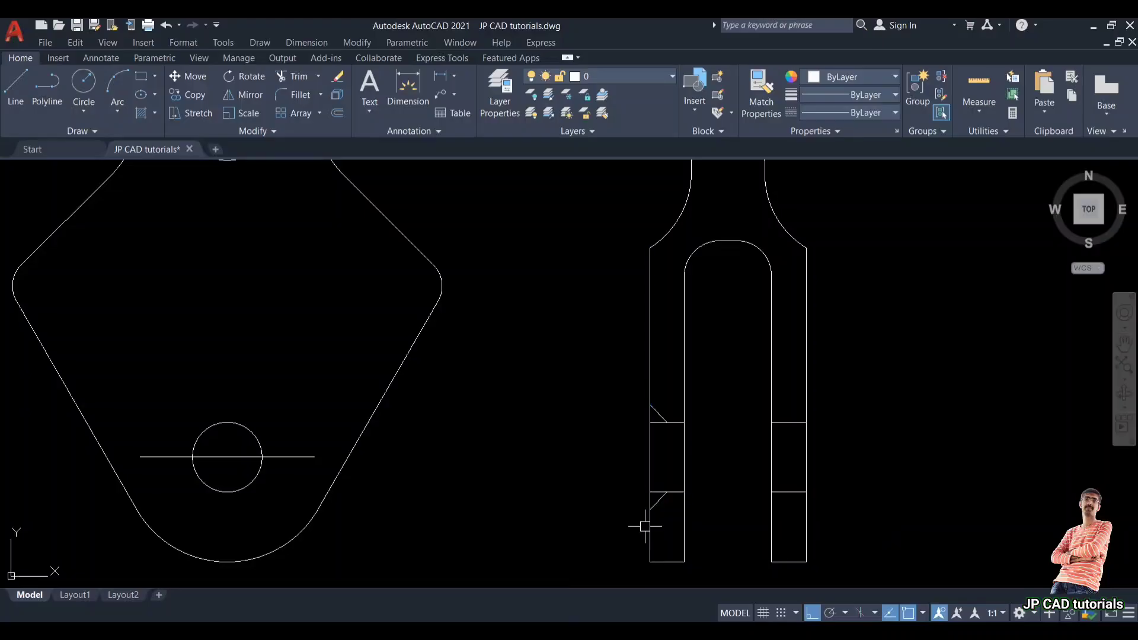
key(Return)
click(788, 491)
click(806, 519)
key(Return)
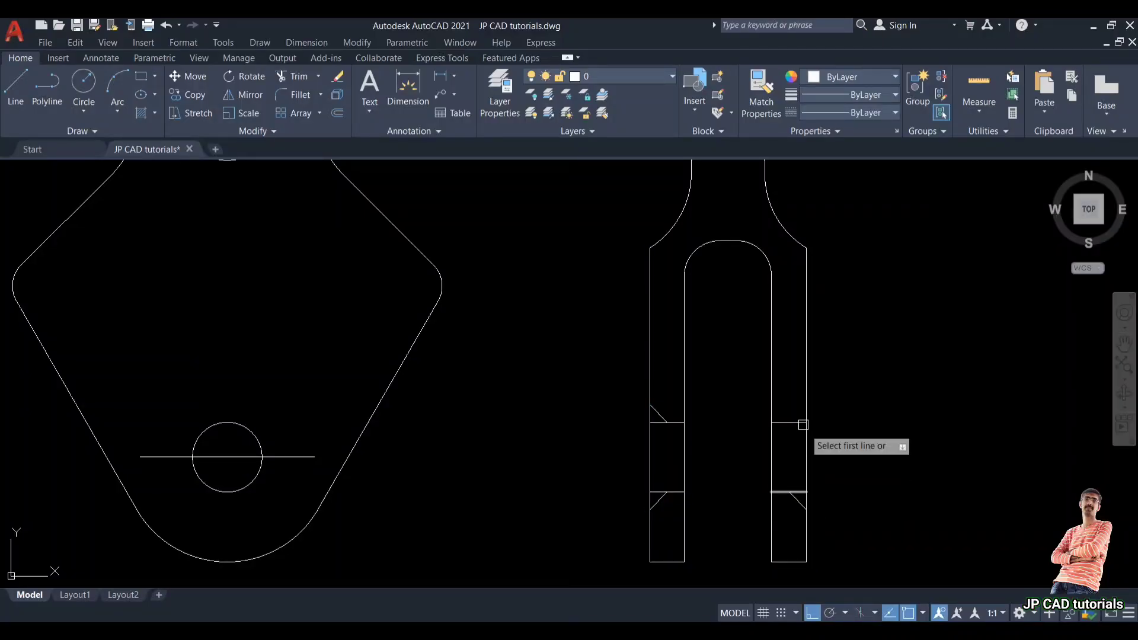
click(800, 422)
click(805, 384)
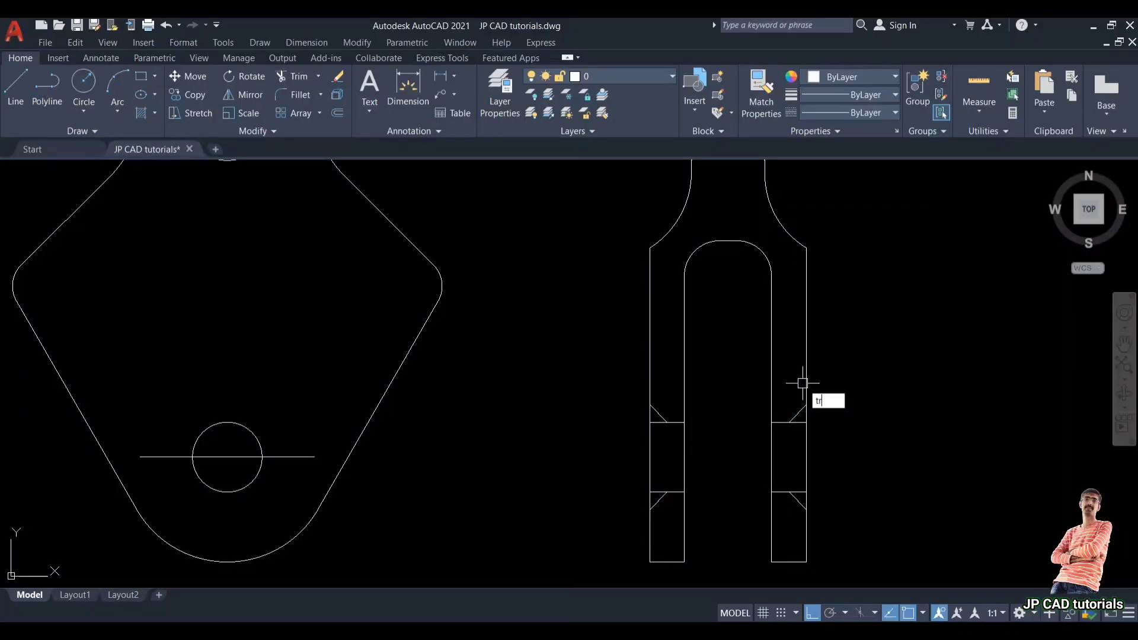
Step: Trim the leftover line segments at the chamfered window corners on the side view
text(tr)
key(Return)
scroll(664, 459, up, 2)
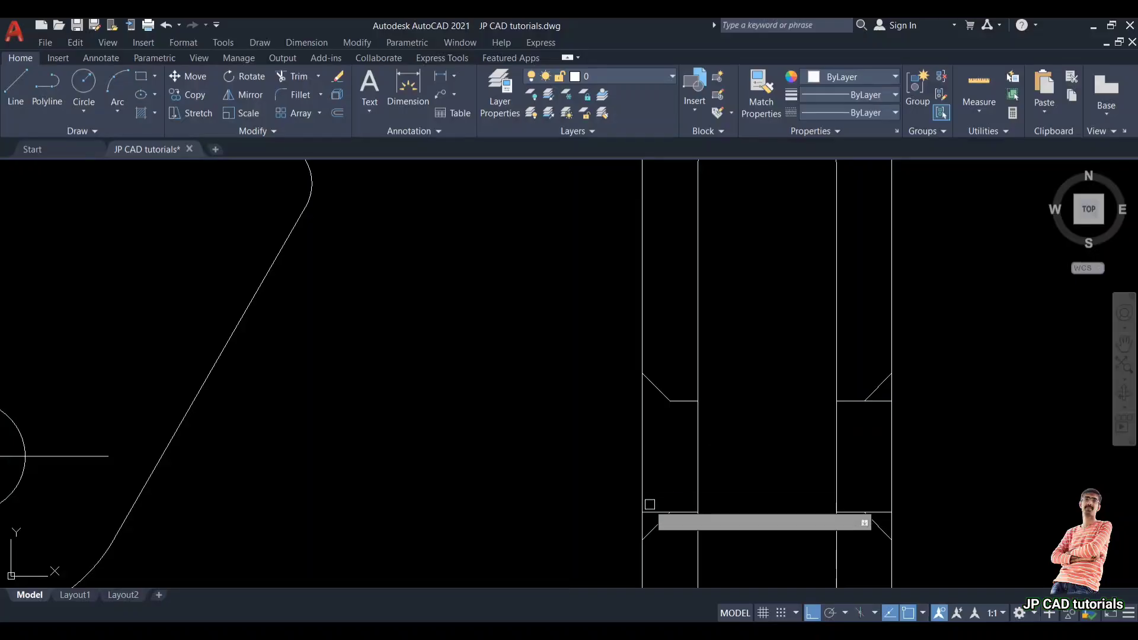
click(653, 511)
click(875, 512)
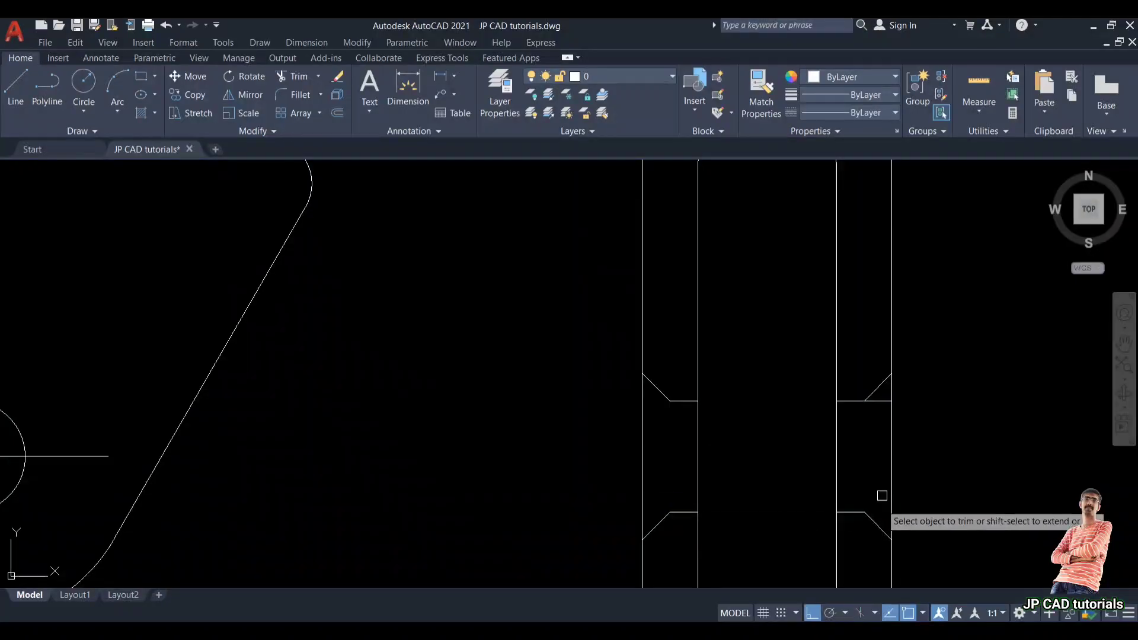
click(885, 397)
key(Escape)
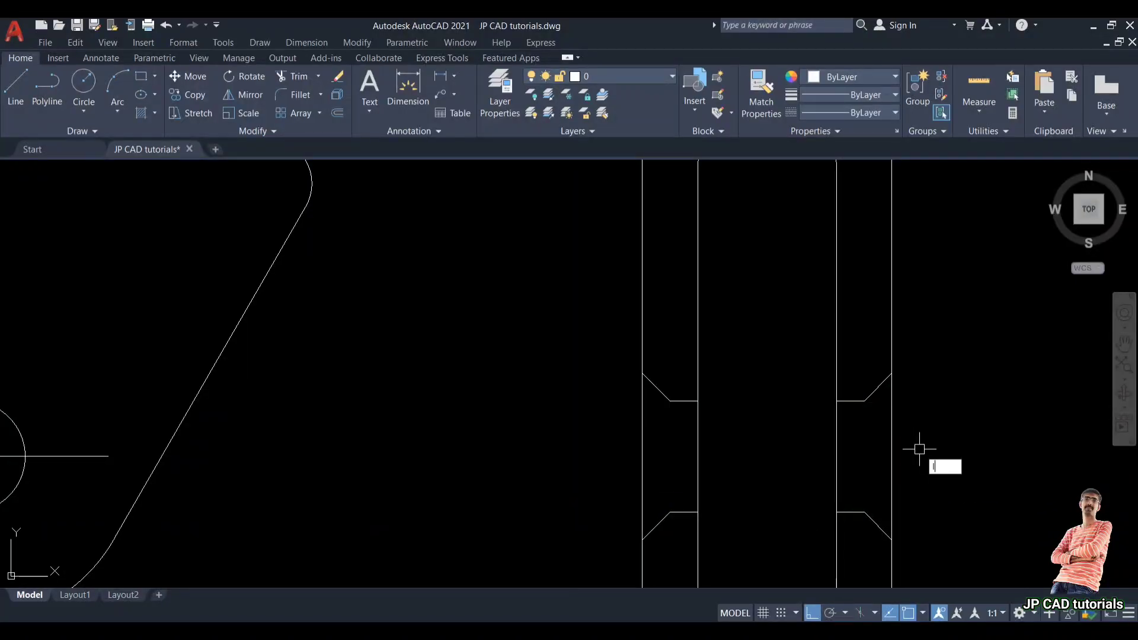
Step: Draw vertical lines joining the chamfer ends inside both leg recesses of the side view
key(Return)
click(864, 401)
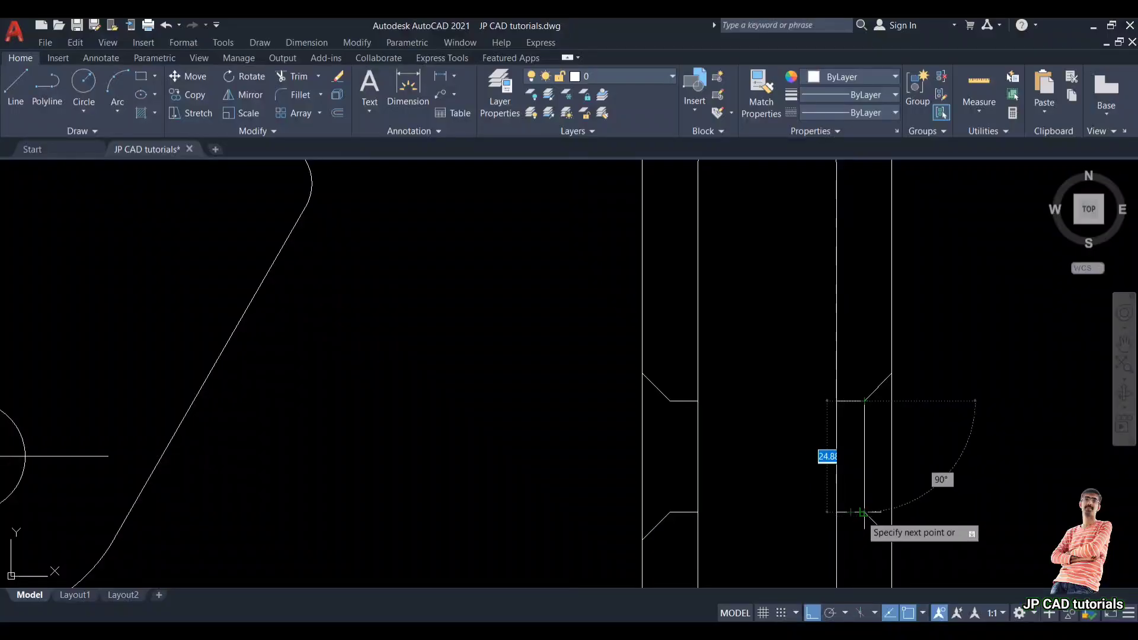
click(864, 512)
key(Return)
key(Return)
click(670, 512)
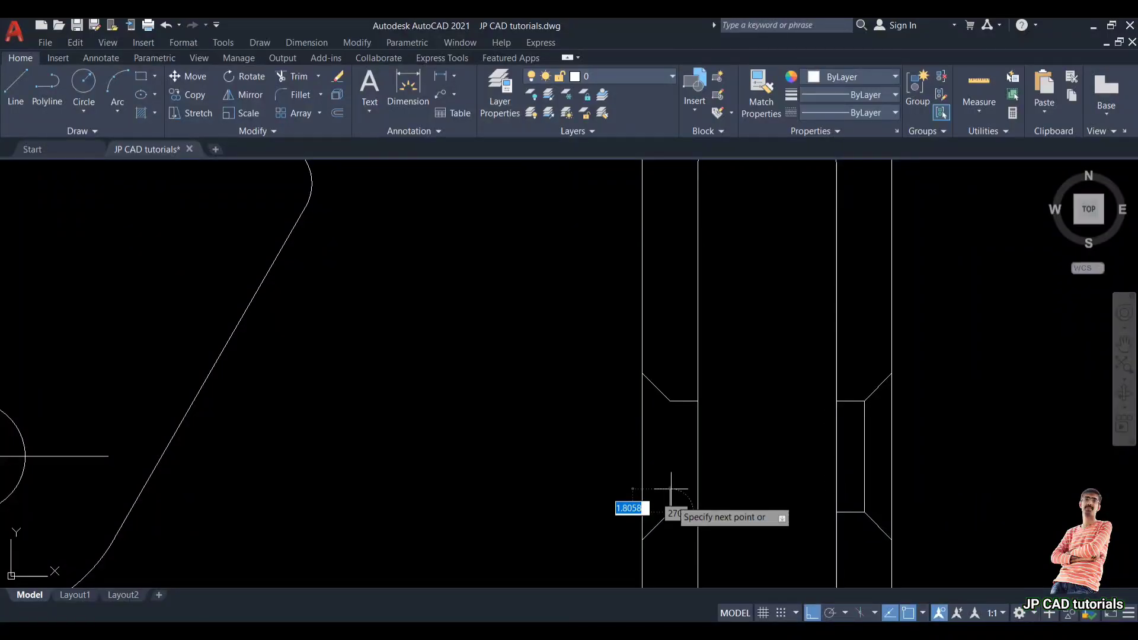
click(670, 400)
key(Return)
scroll(794, 408, down, 4)
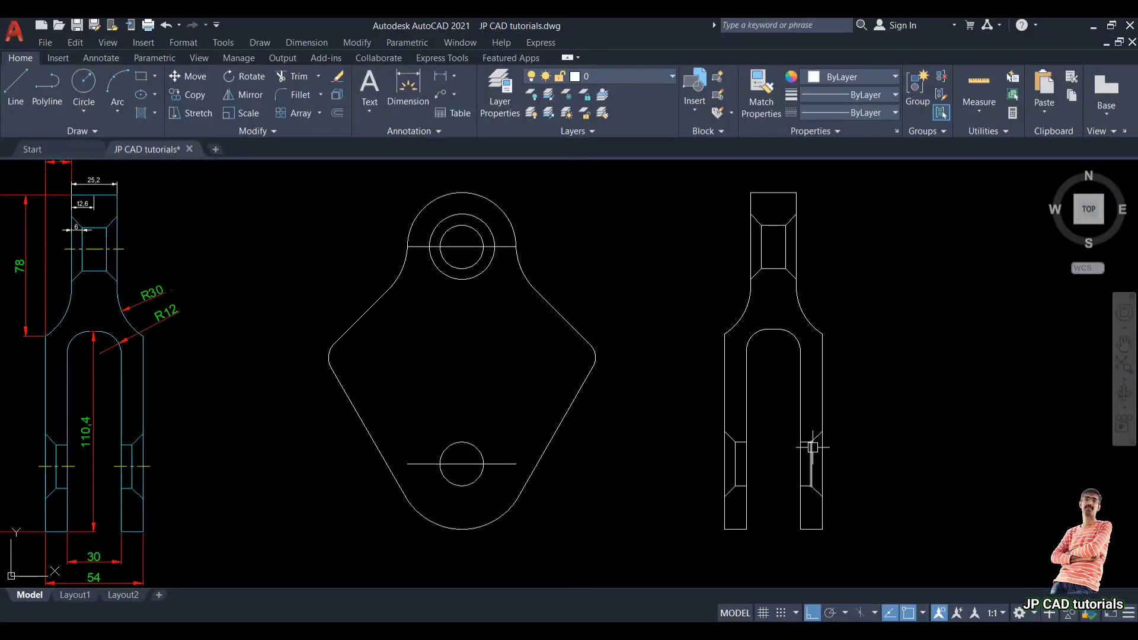
mouse_move(620, 419)
middle_down()
mouse_move(671, 431)
mouse_move(762, 399)
mouse_move(901, 389)
middle_up()
scroll(585, 433, down, 3)
scroll(839, 397, up, 3)
scroll(839, 397, down, 3)
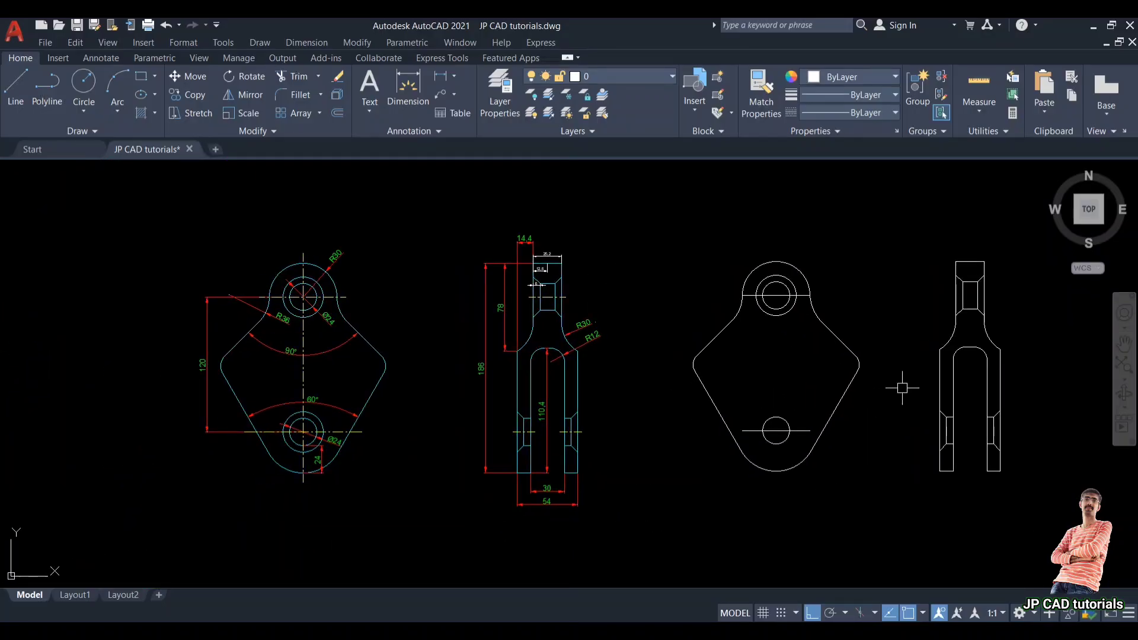